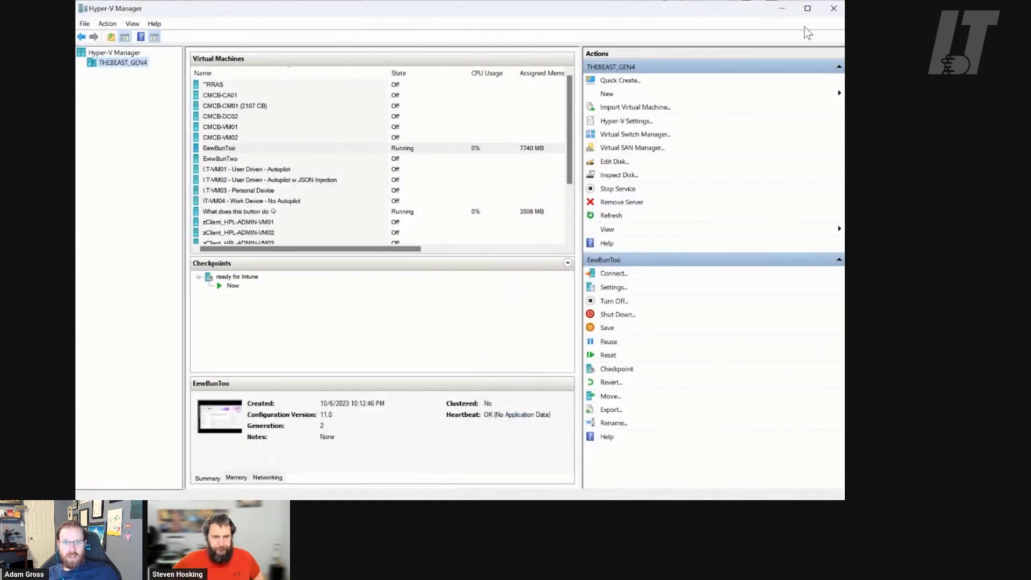
Minimize Hyper-V Manager, restore the Edge docs window, and show the Ubuntu VM's applications overview
click(782, 11)
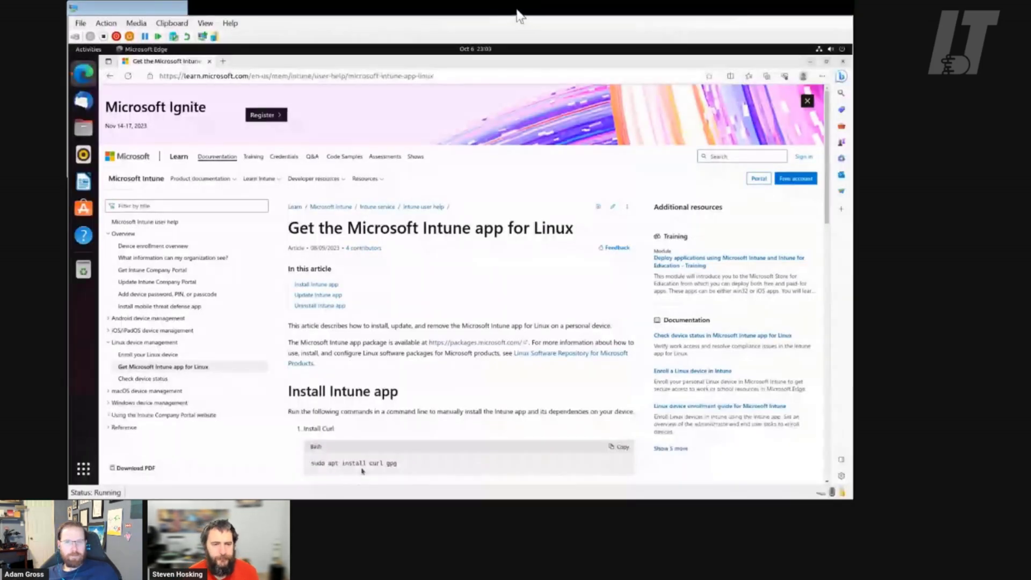
click(810, 61)
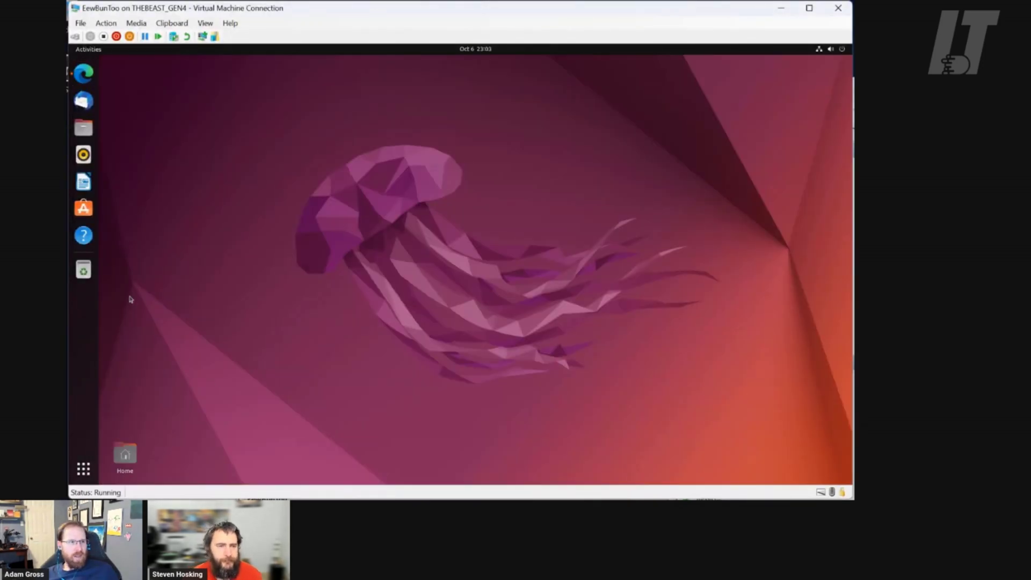
click(84, 80)
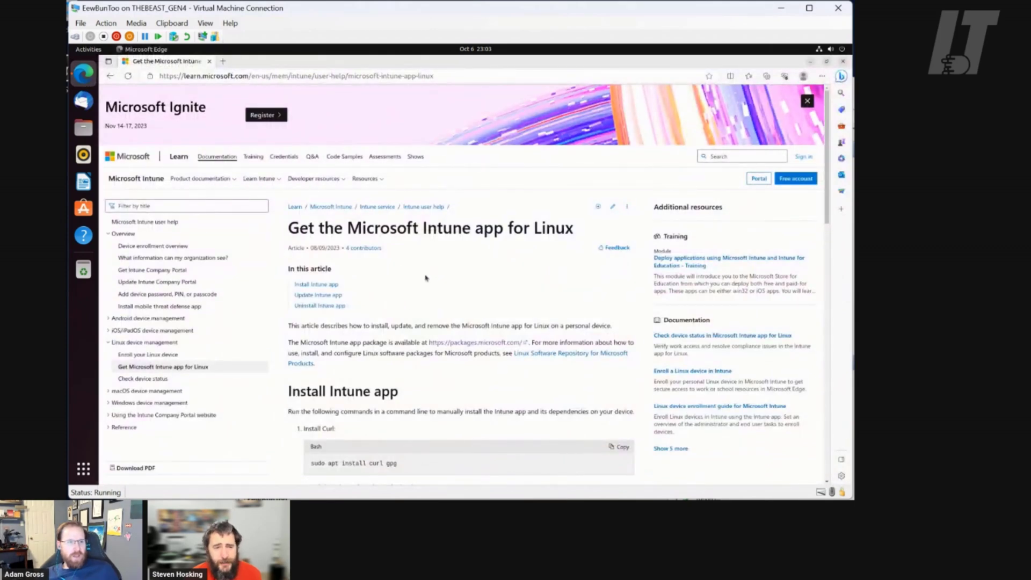
click(85, 469)
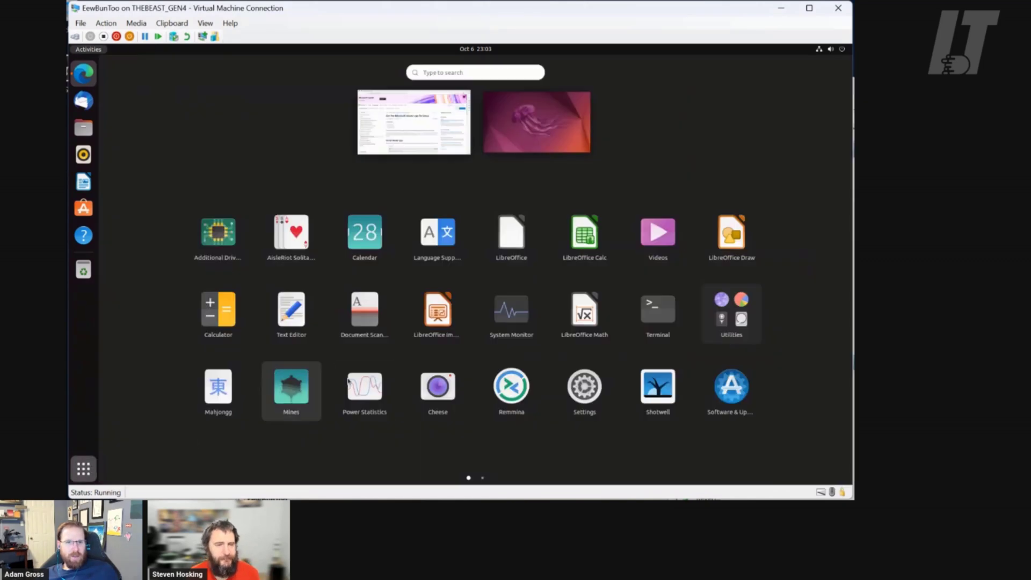
Launch Terminal and tile it on the left, with the Intune for Linux docs snapped right
click(659, 314)
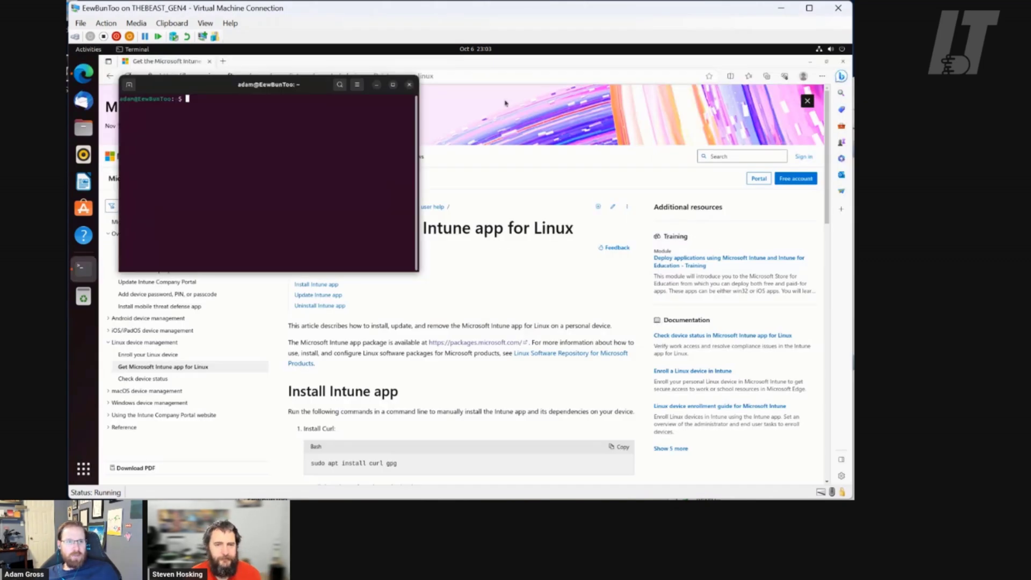
drag(484, 67, 850, 145)
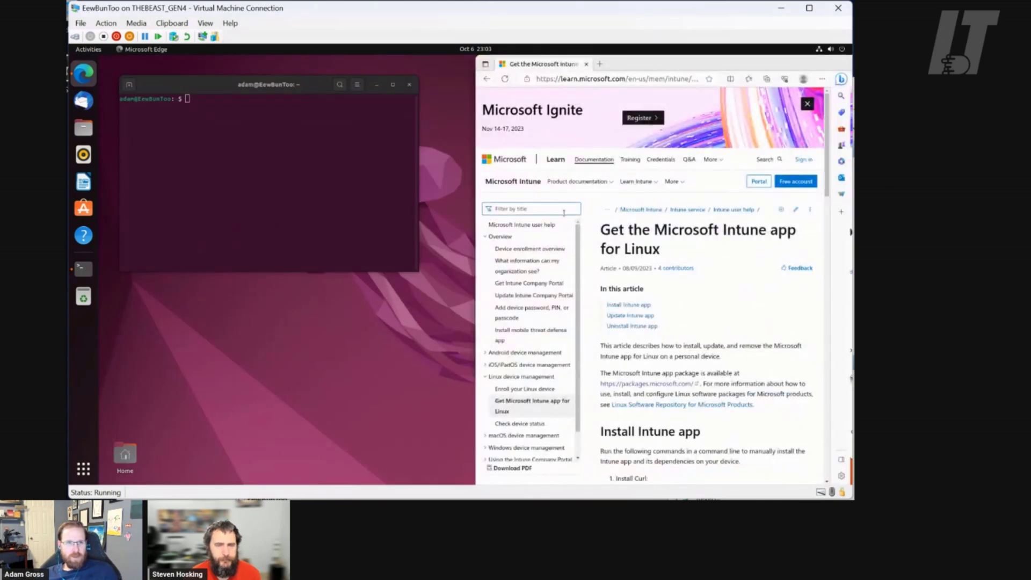
drag(474, 270, 372, 277)
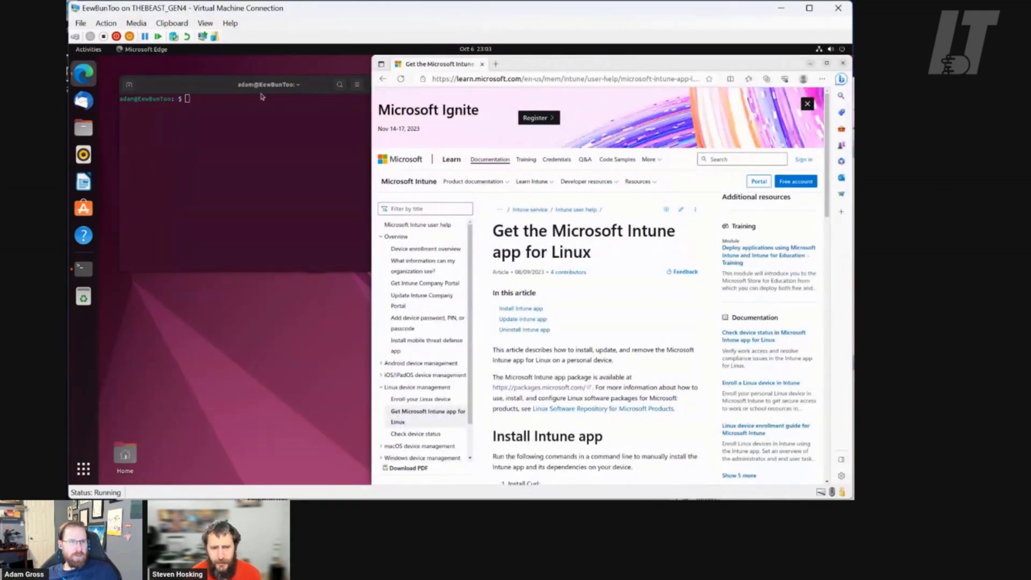
drag(263, 88, 242, 78)
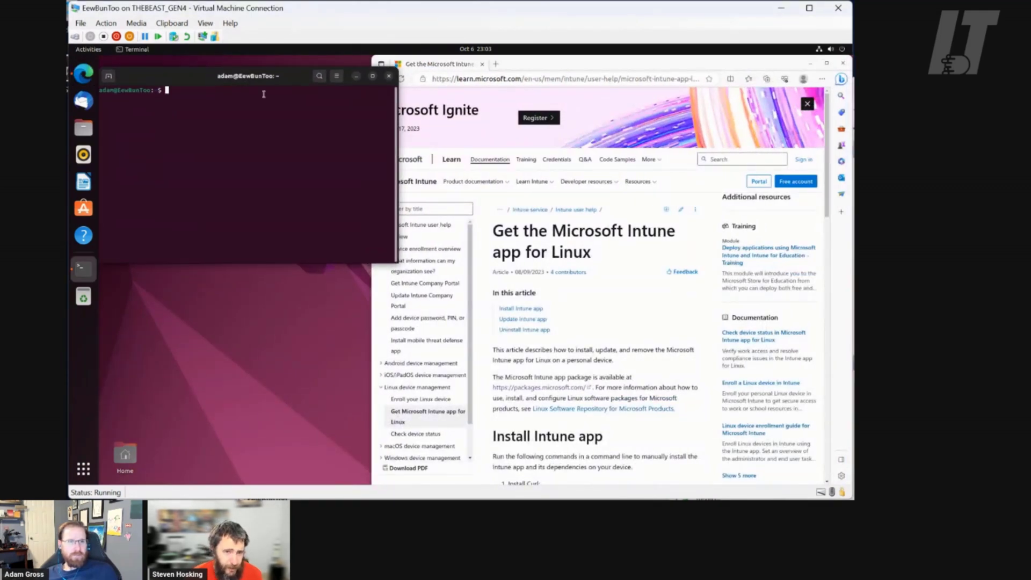
scroll(628, 317, down, 4)
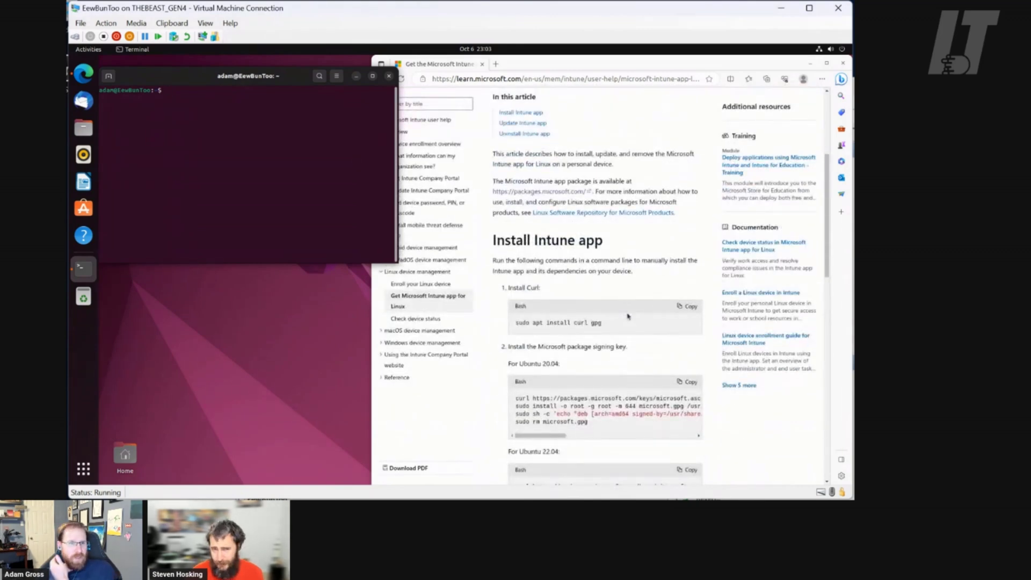
scroll(626, 314, up, 4)
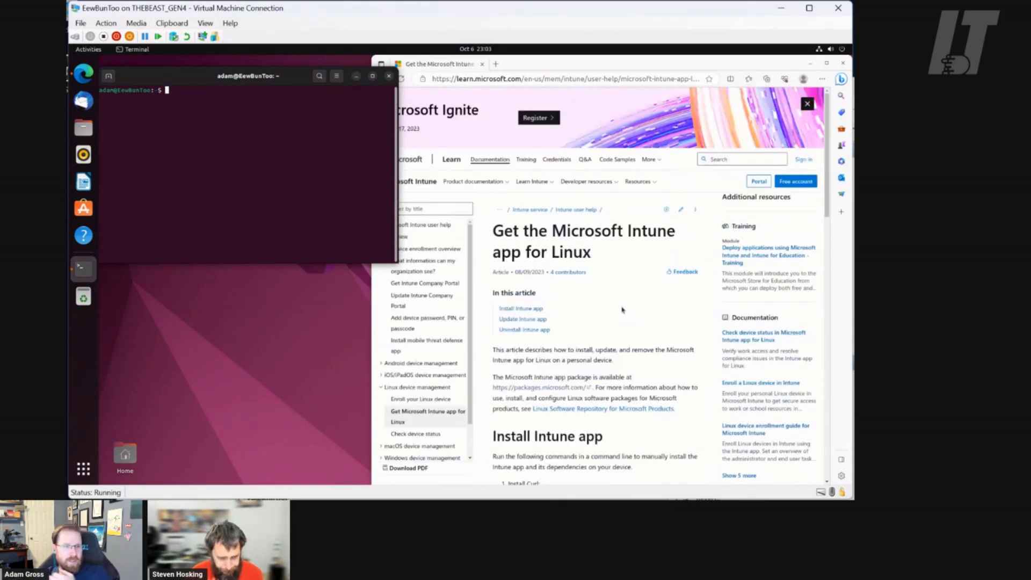
click(410, 400)
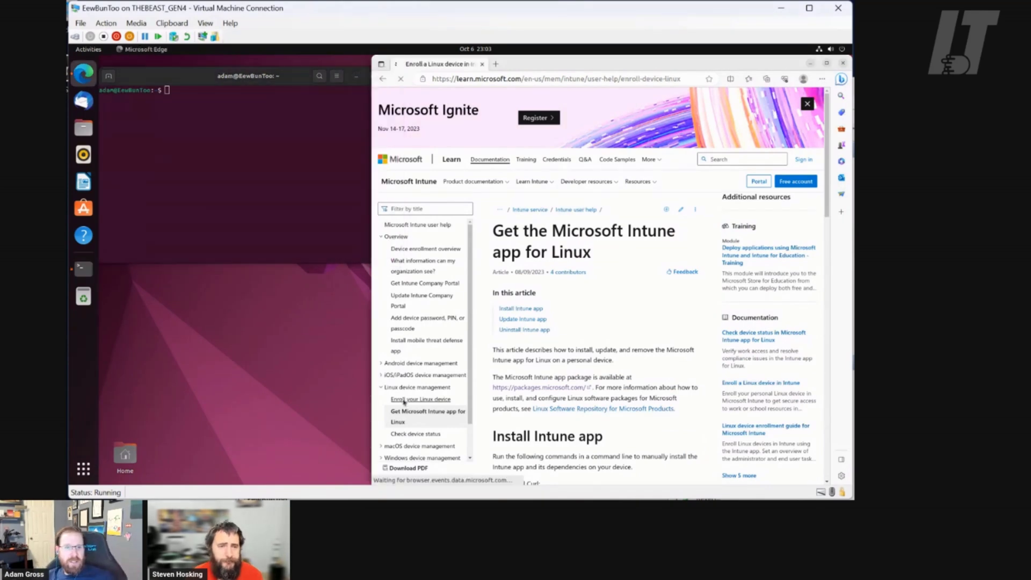
scroll(549, 349, down, 2)
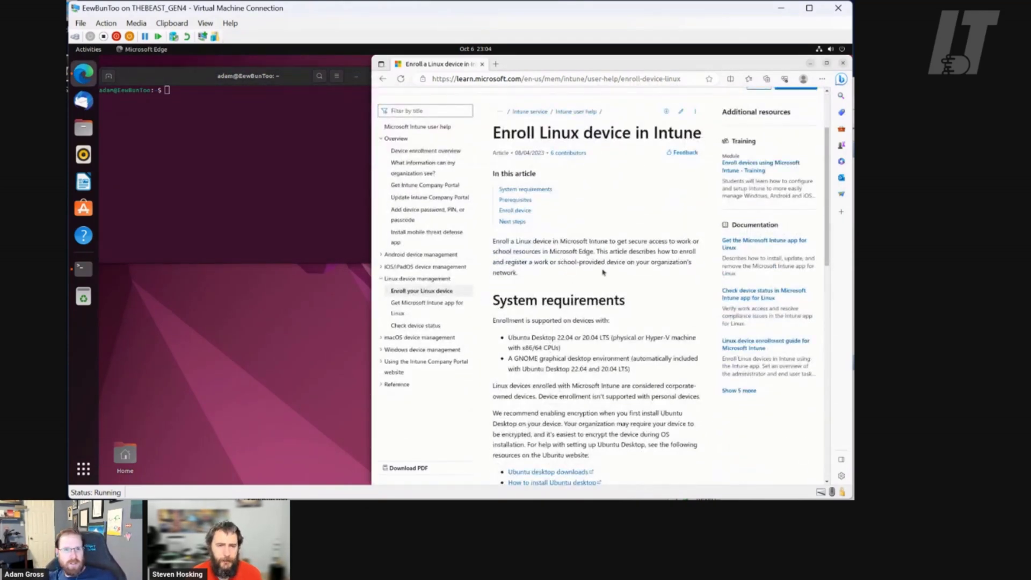
scroll(604, 288, down, 1)
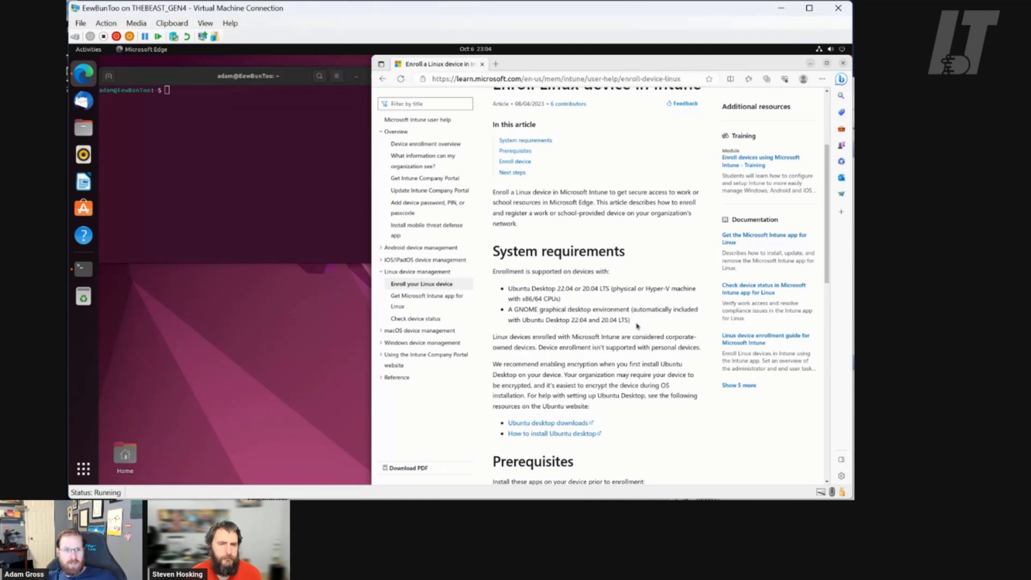
scroll(637, 326, down, 3)
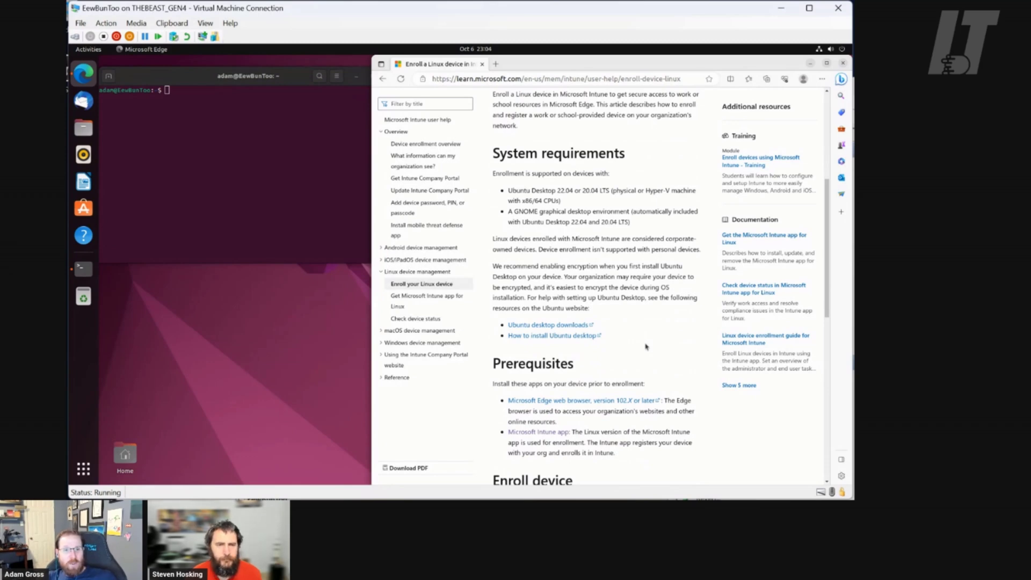
scroll(646, 346, down, 3)
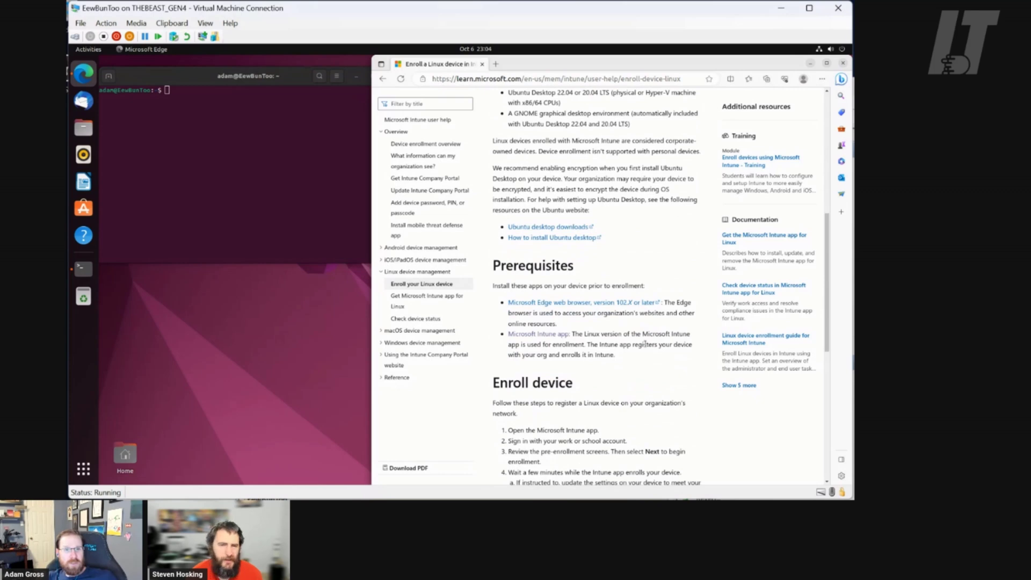
scroll(645, 344, up, 1)
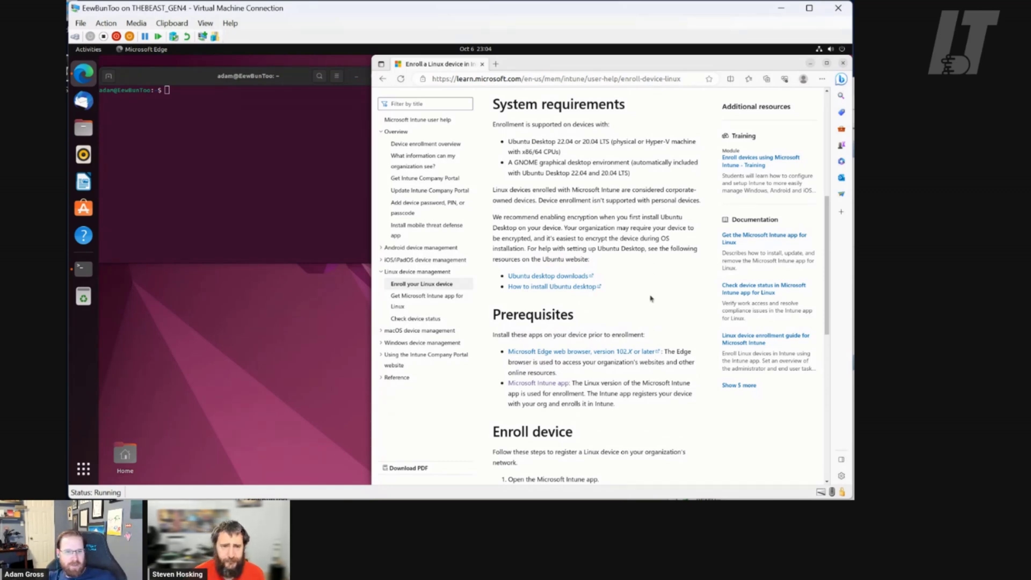
scroll(651, 299, down, 1)
scroll(660, 282, up, 2)
scroll(658, 284, up, 1)
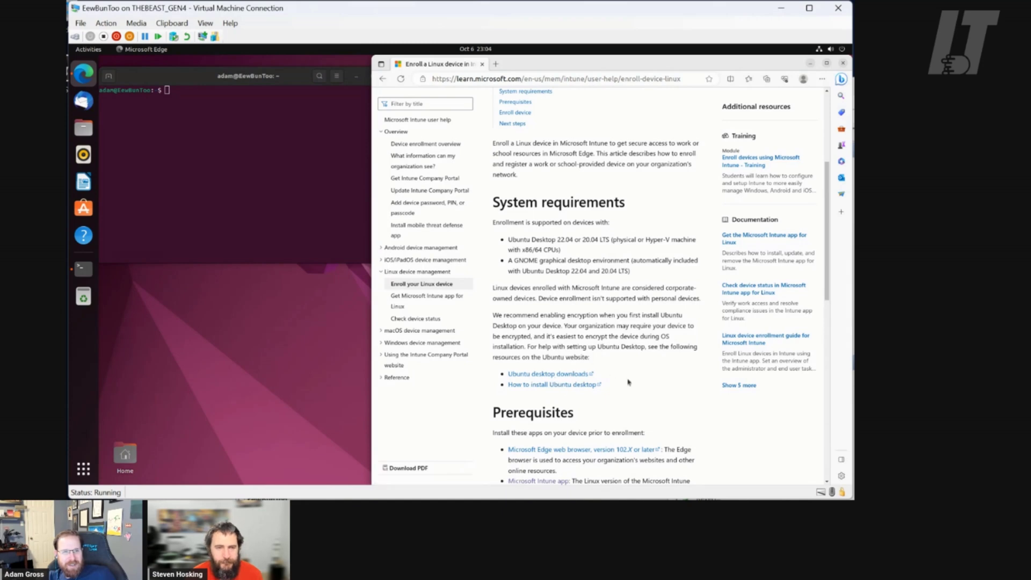
scroll(621, 381, down, 2)
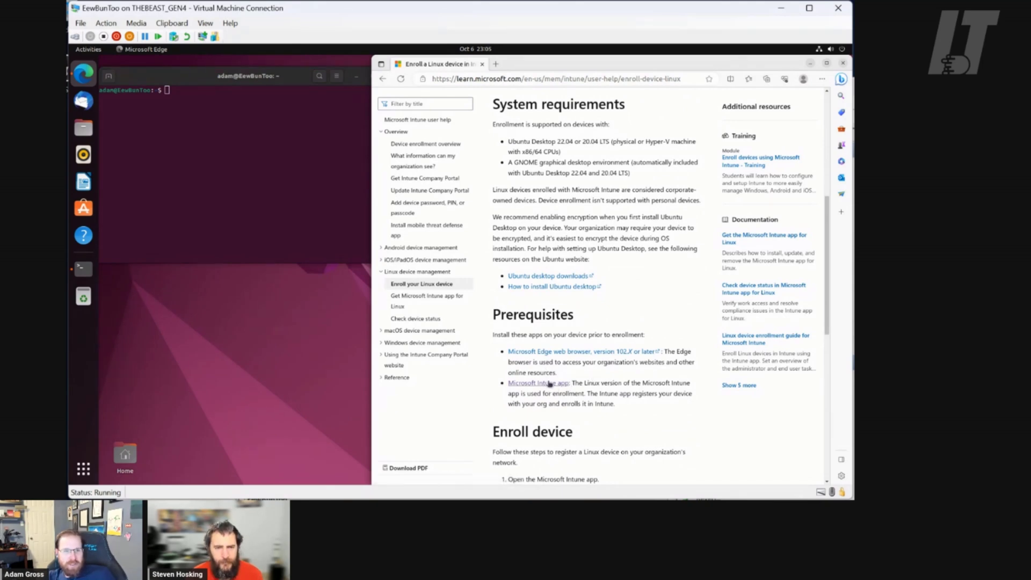
scroll(616, 384, down, 4)
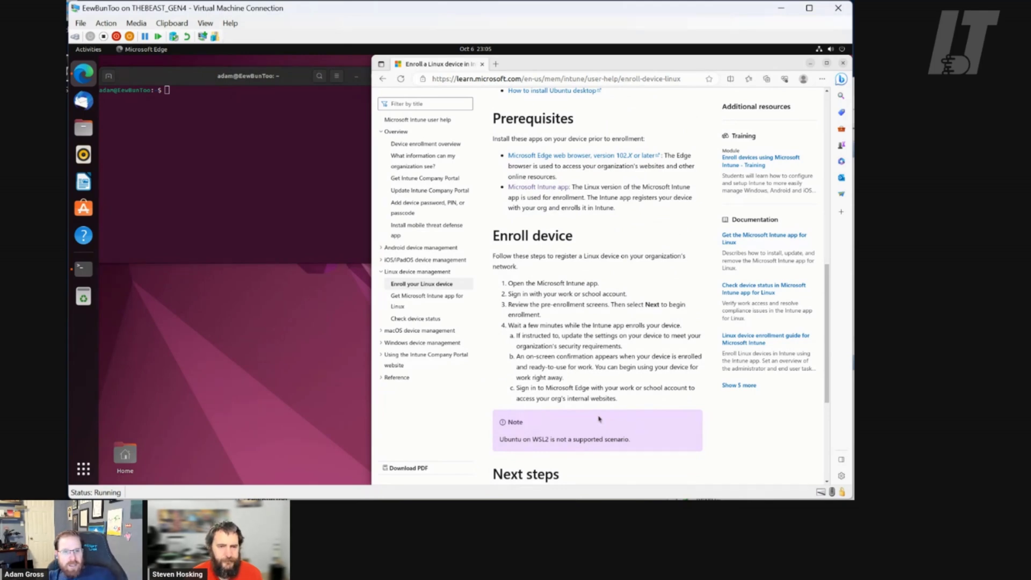
drag(539, 439, 651, 442)
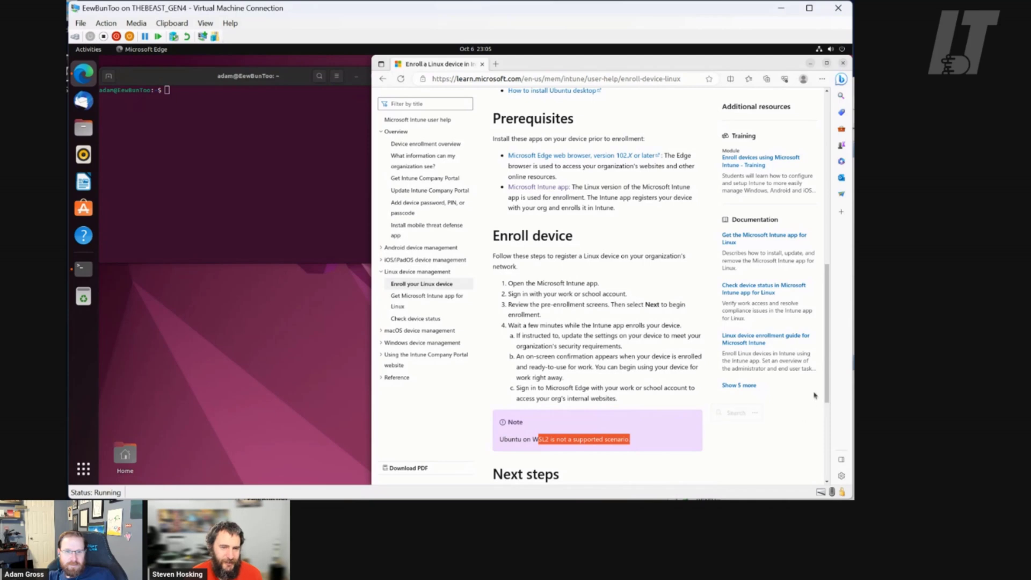
drag(827, 415, 832, 317)
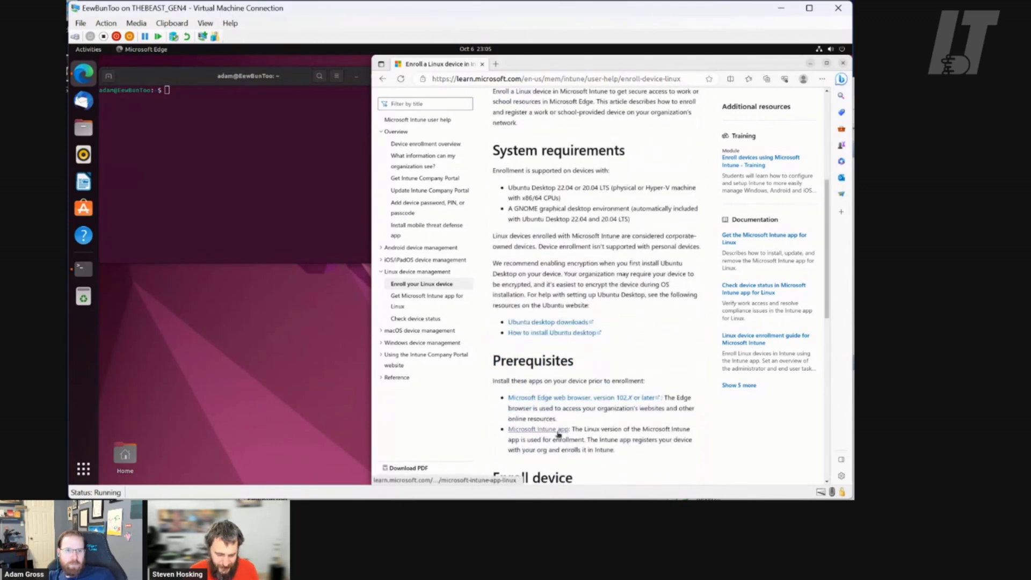
click(558, 430)
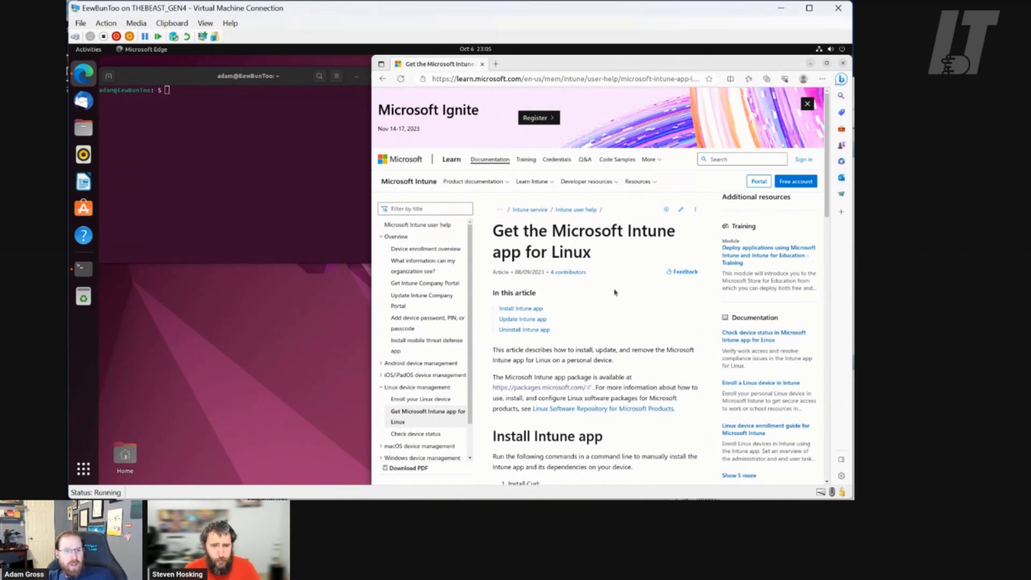
Scroll the Intune for Linux article down to the Install Curl and Ubuntu signing-key code blocks
scroll(616, 292, down, 2)
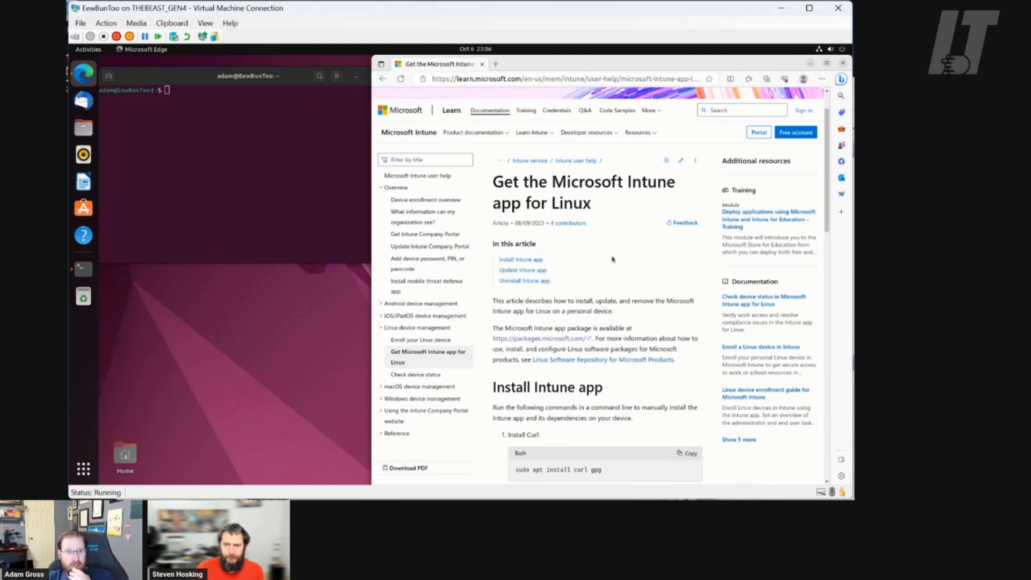
scroll(613, 259, down, 1)
scroll(612, 260, down, 3)
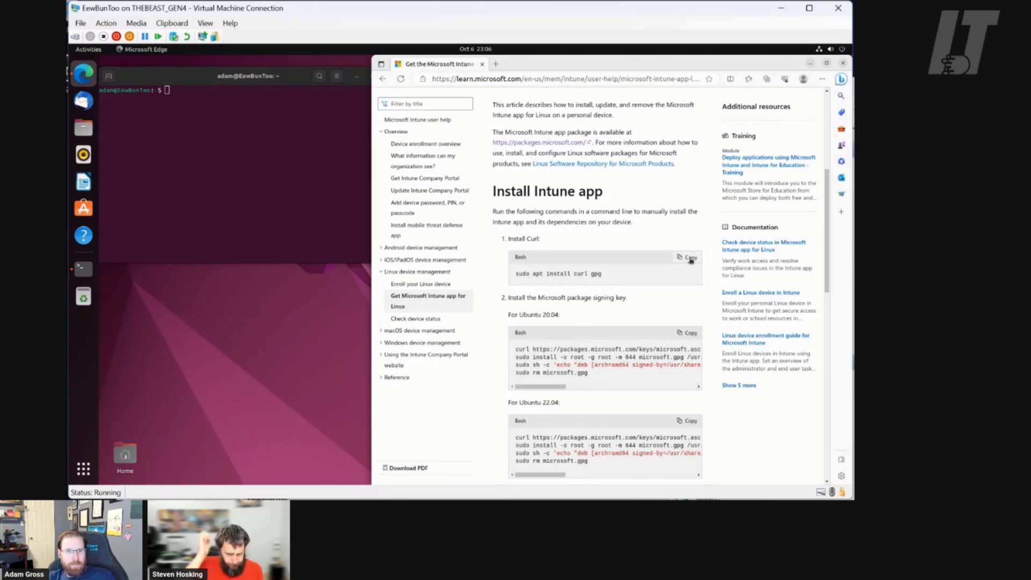
Copy 'sudo apt install curl gpg' from the Install Curl block and paste it at the terminal prompt
click(691, 258)
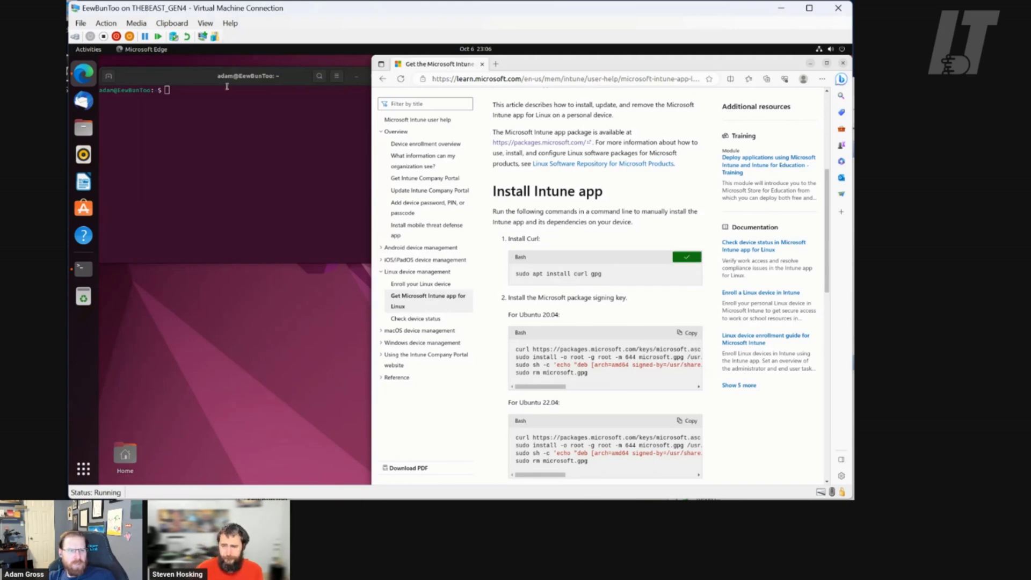
click(198, 82)
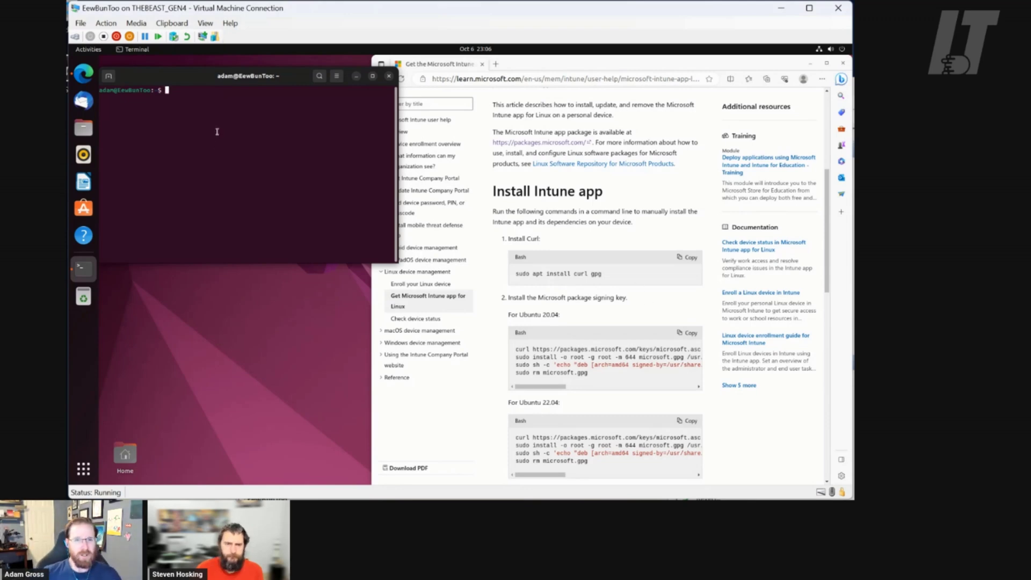
right_click(217, 132)
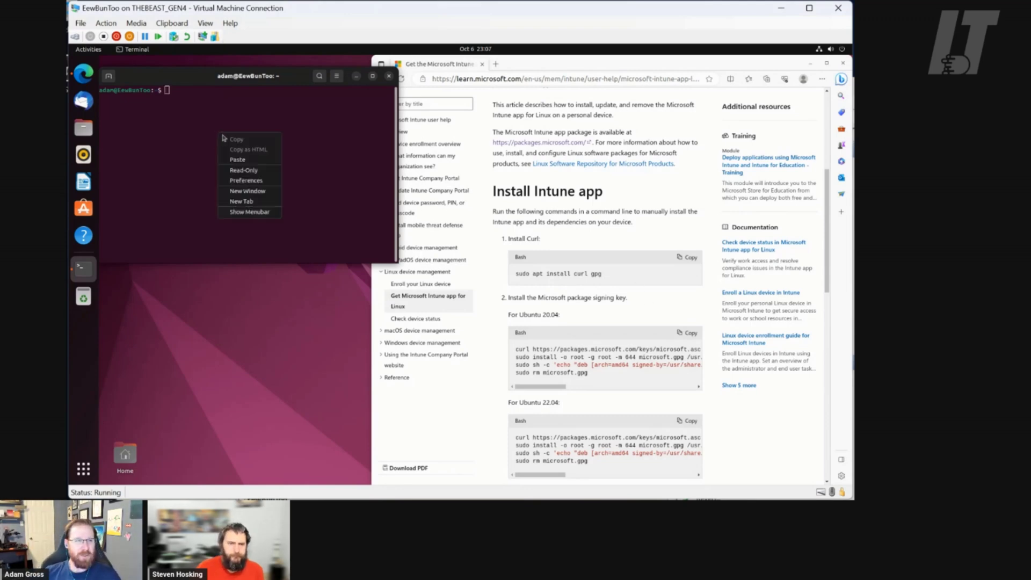
click(256, 162)
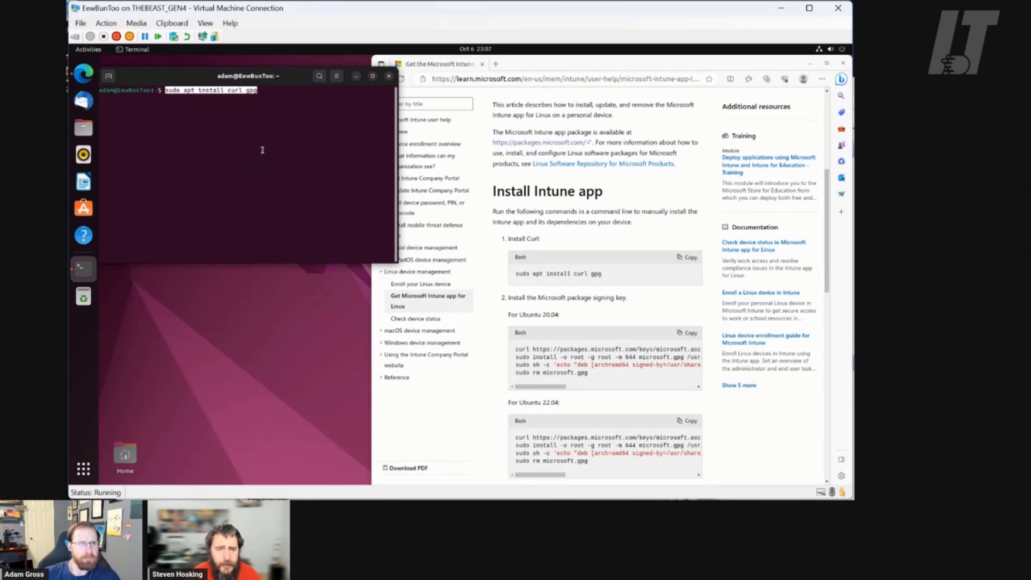
Set the VM connection window's zoom level to 125%
click(221, 24)
mouse_move(205, 24)
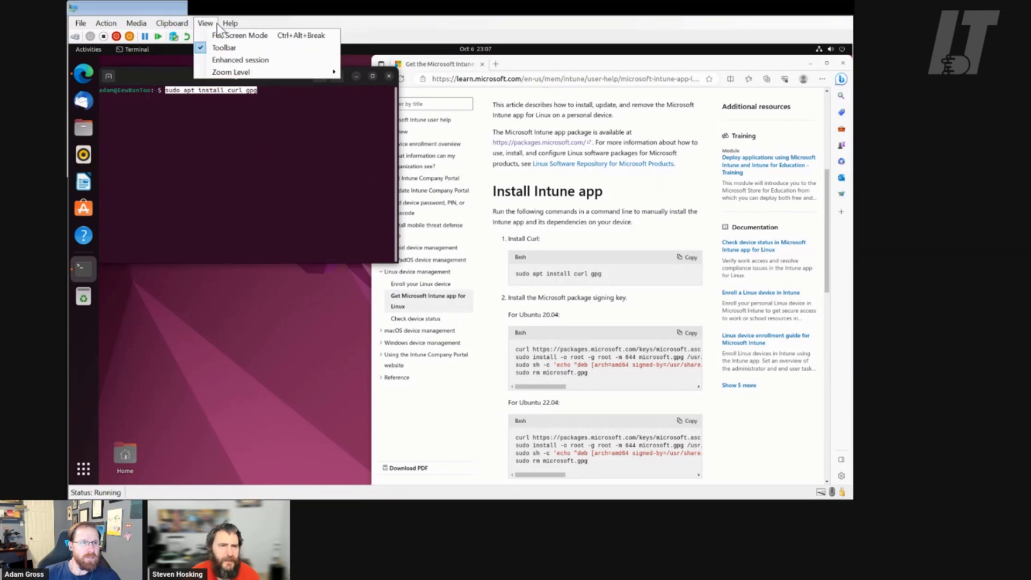
mouse_move(311, 73)
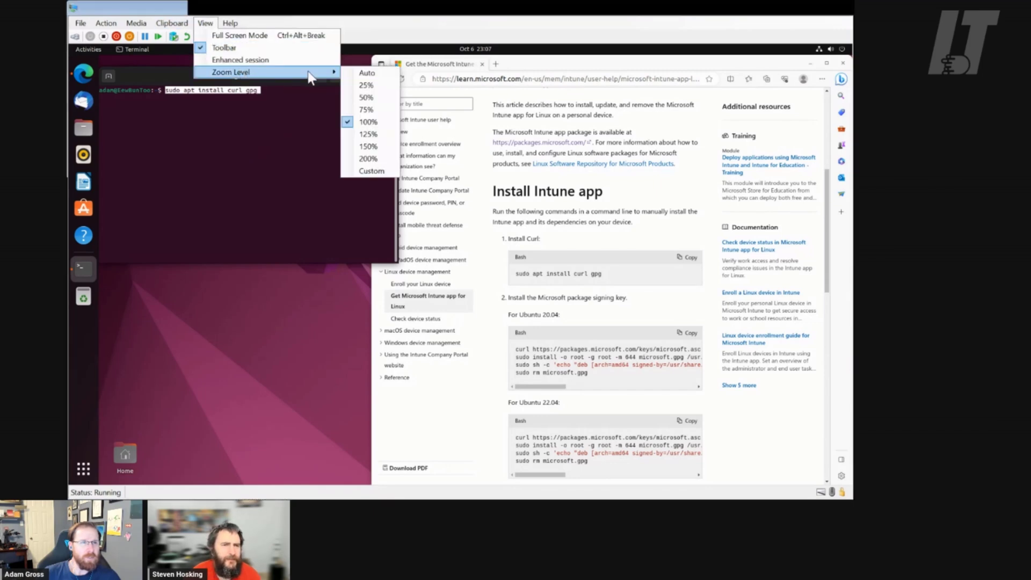
click(369, 134)
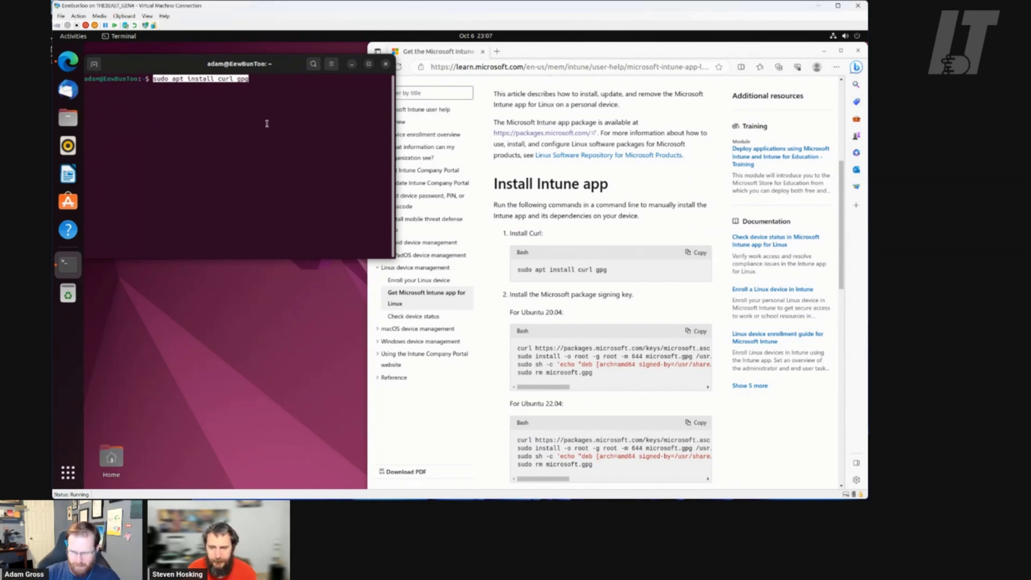
Deselect the pasted command and bring up the terminal's Preferences
key(End)
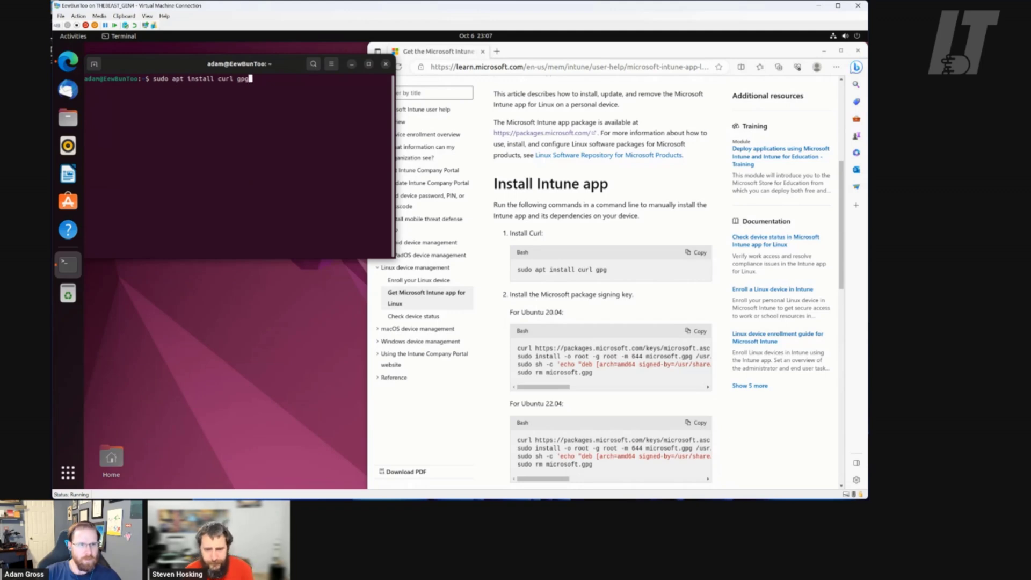
right_click(220, 101)
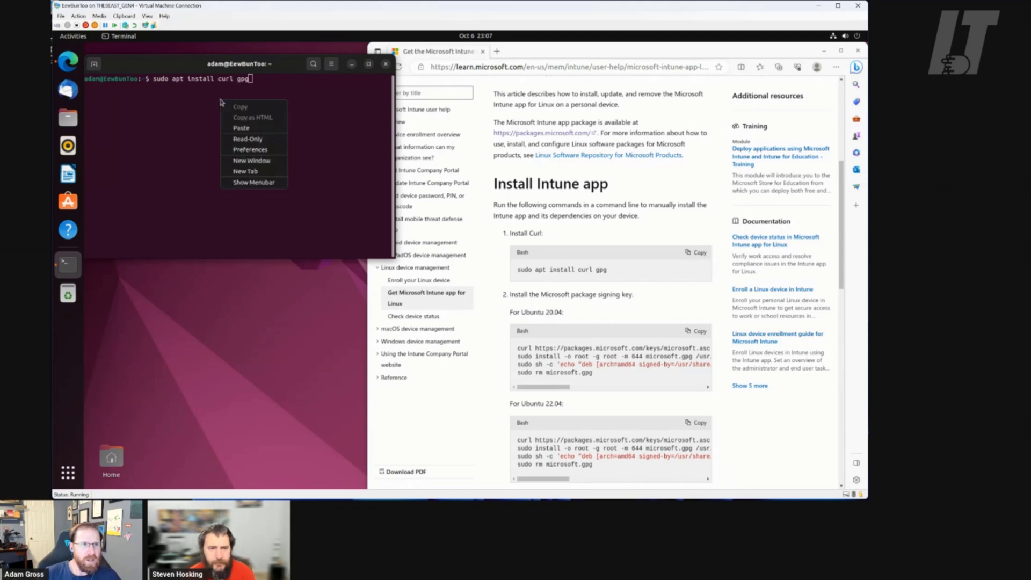
click(264, 150)
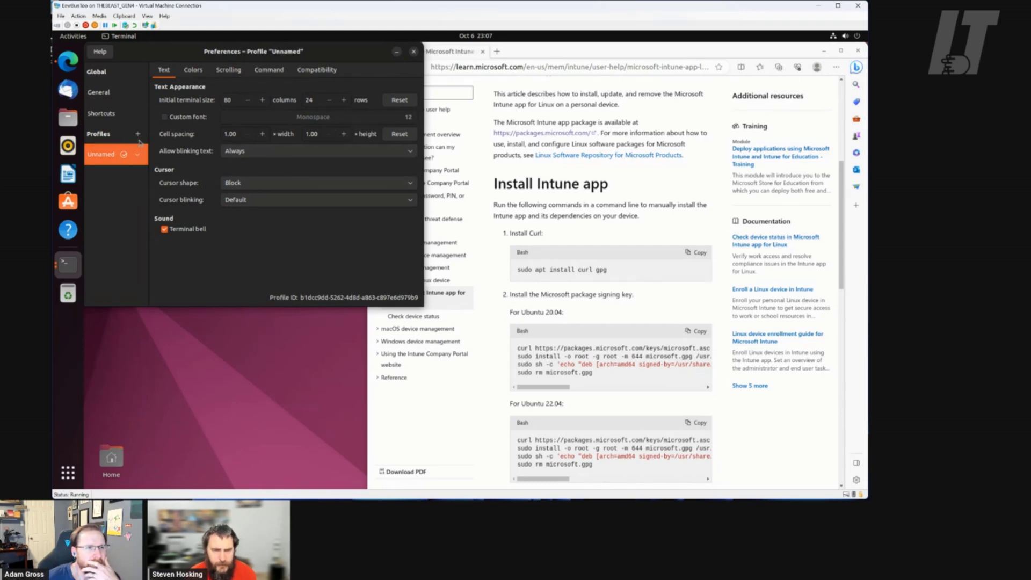
Give the Unnamed terminal profile a custom Monospace font at size 20
click(109, 95)
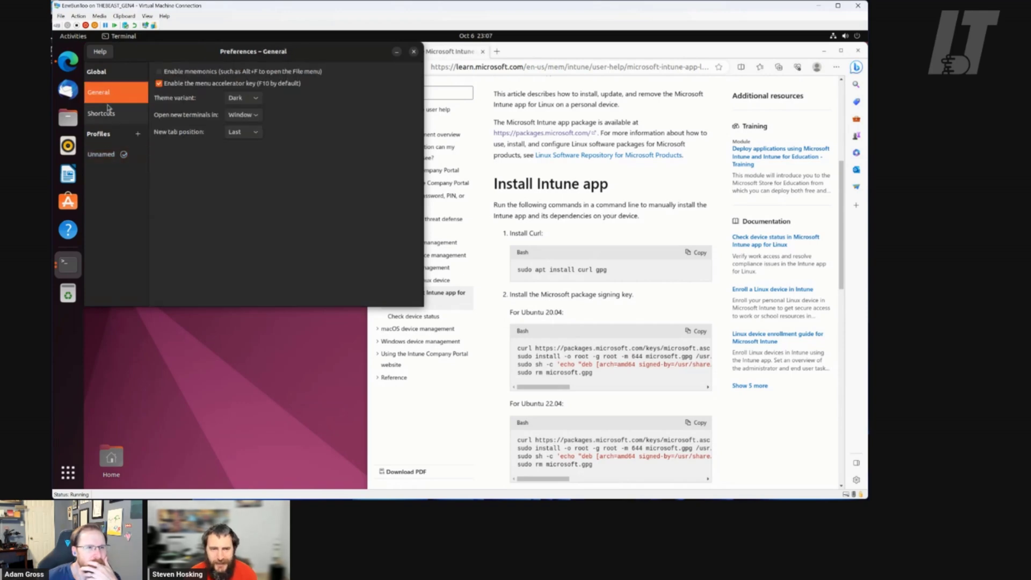
click(109, 116)
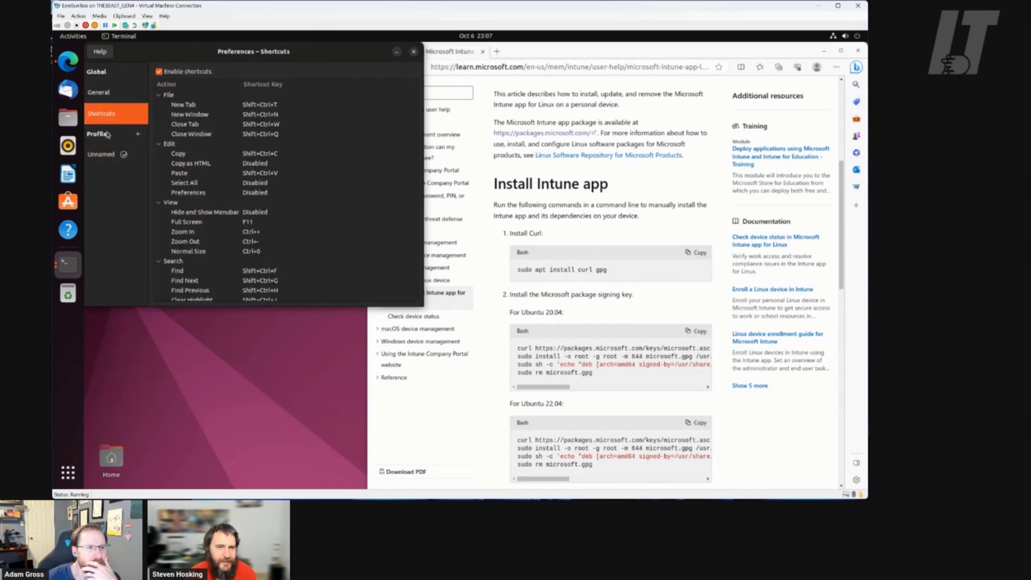
click(102, 155)
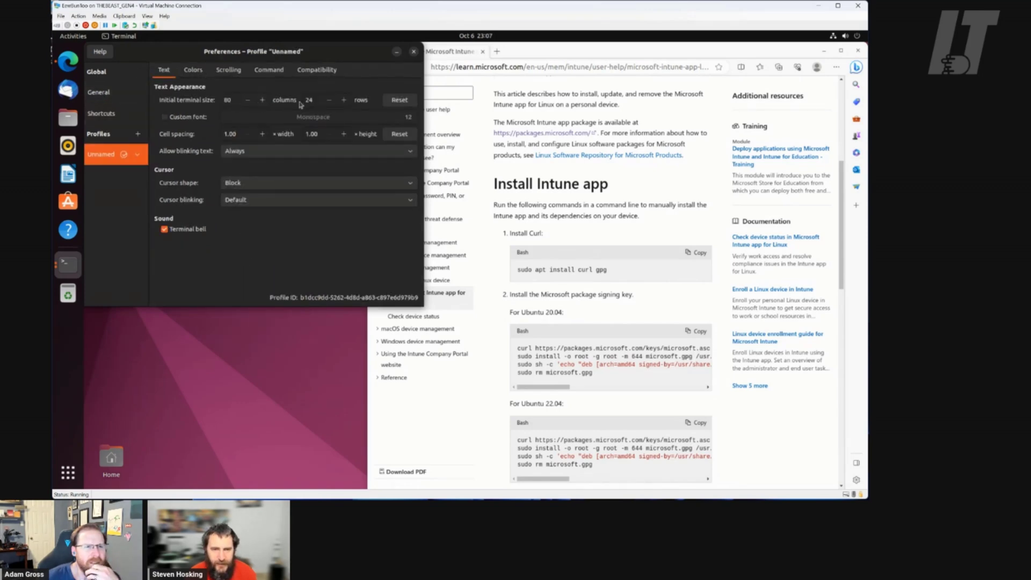
click(175, 120)
click(407, 119)
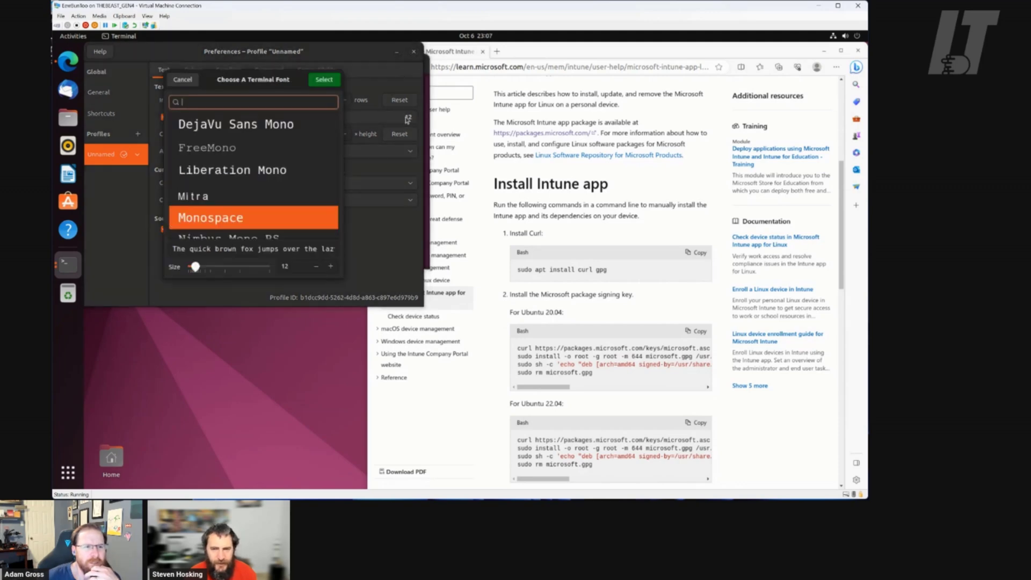
scroll(251, 194, down, 1)
click(331, 266)
click(331, 266)
click(331, 266)
click(331, 266)
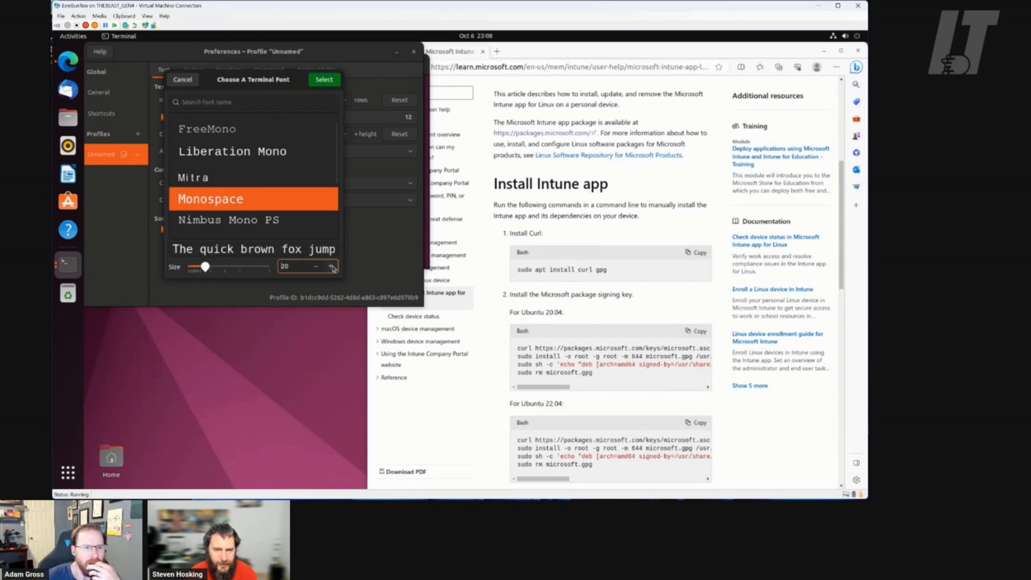
click(324, 82)
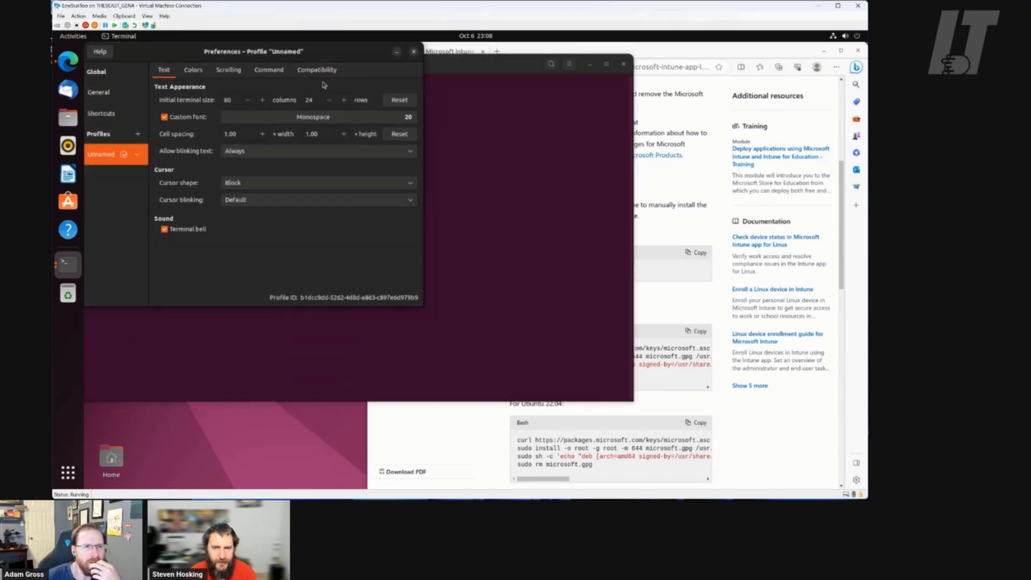
Close the terminal preferences and narrow the terminal so the Intune docs stay visible
click(413, 52)
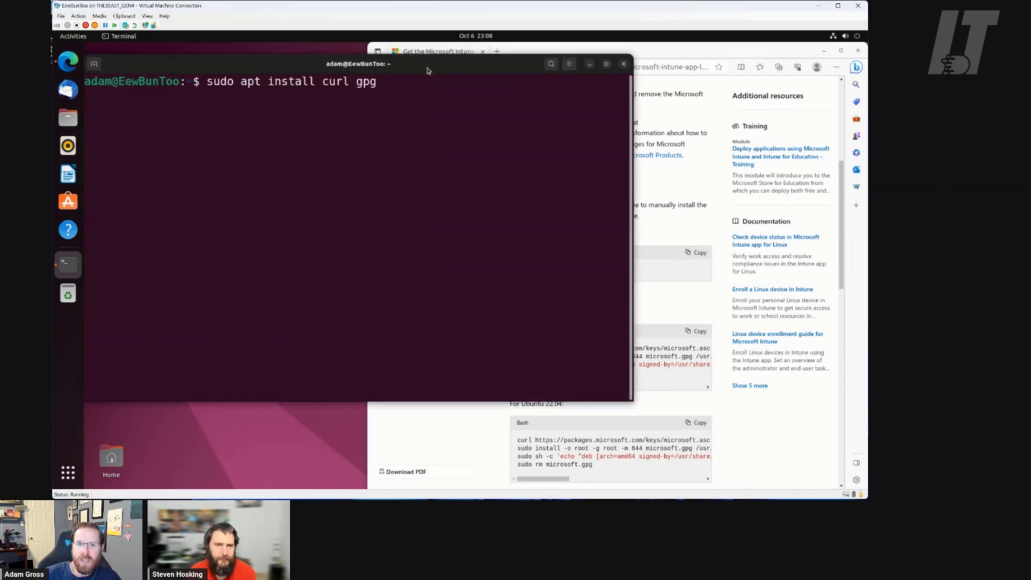
click(739, 55)
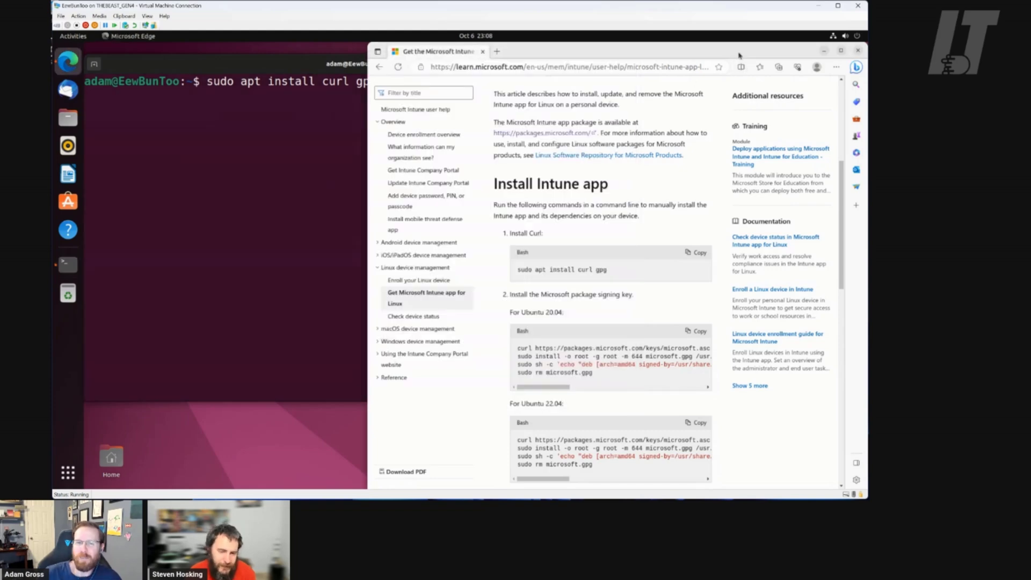
scroll(685, 209, up, 4)
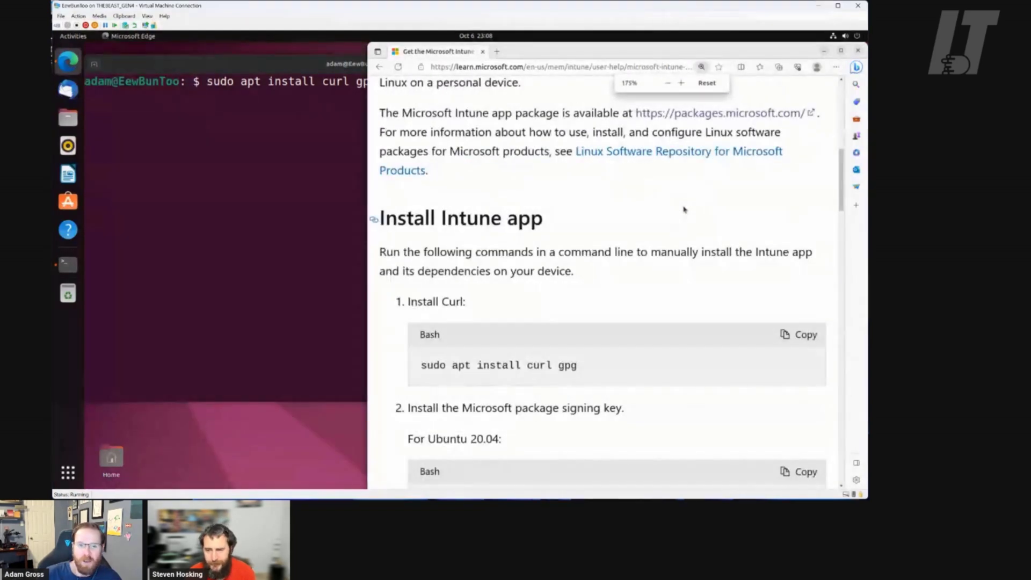
scroll(685, 210, up, 1)
scroll(677, 237, down, 5)
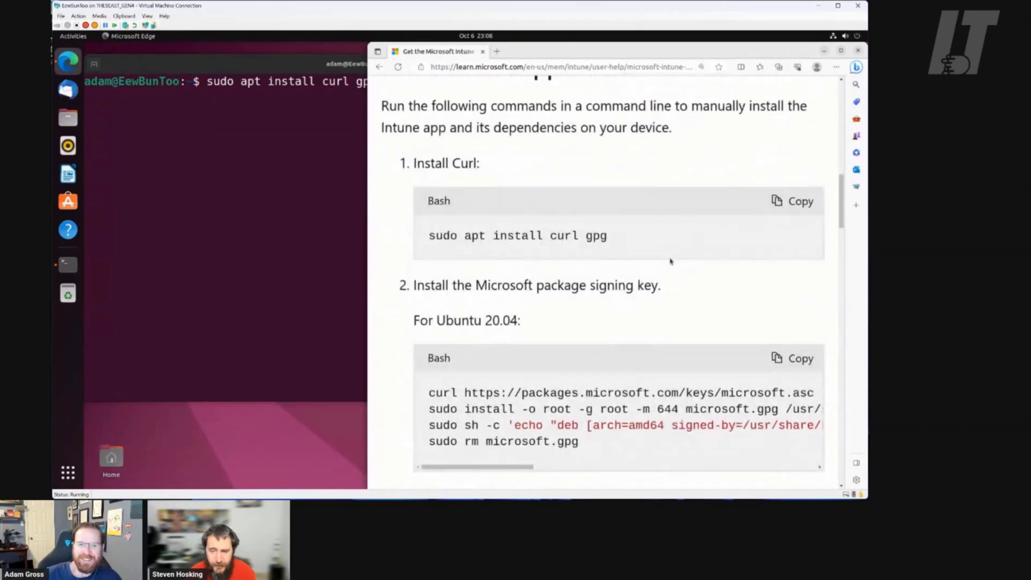
click(303, 68)
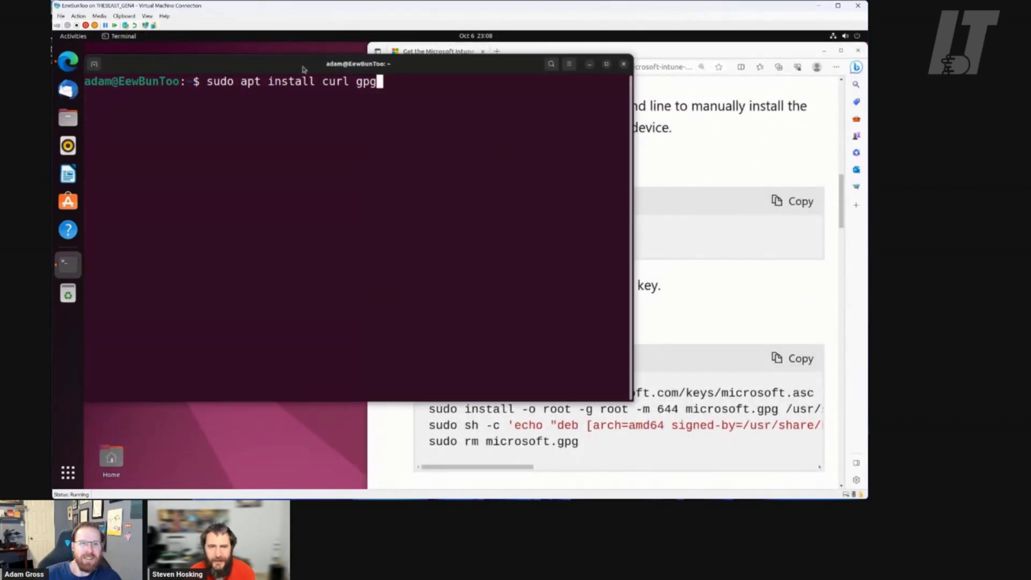
drag(632, 144, 449, 144)
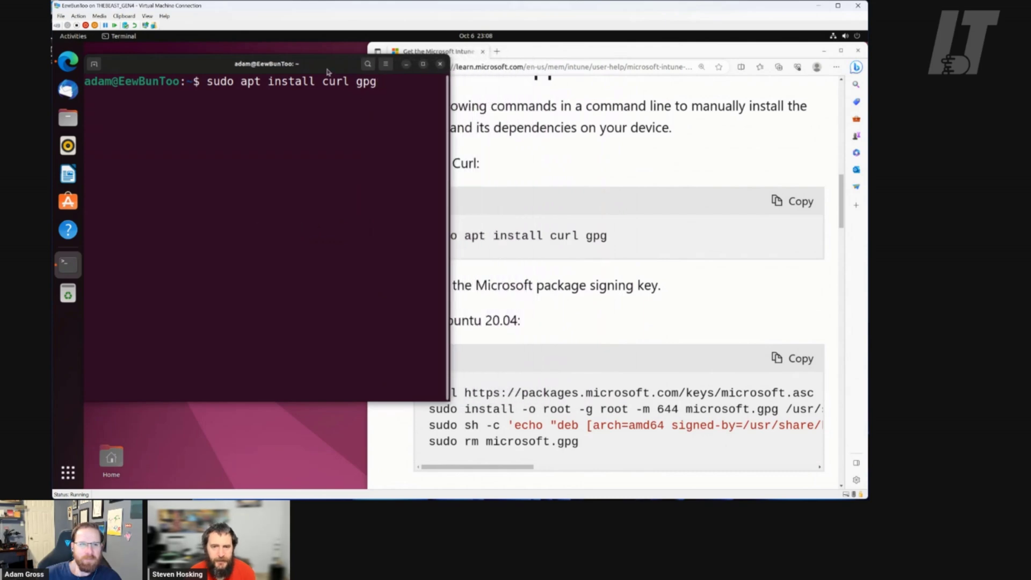
Run 'sudo apt install curl gpg', enter the sudo password, and answer y to install
key(Return)
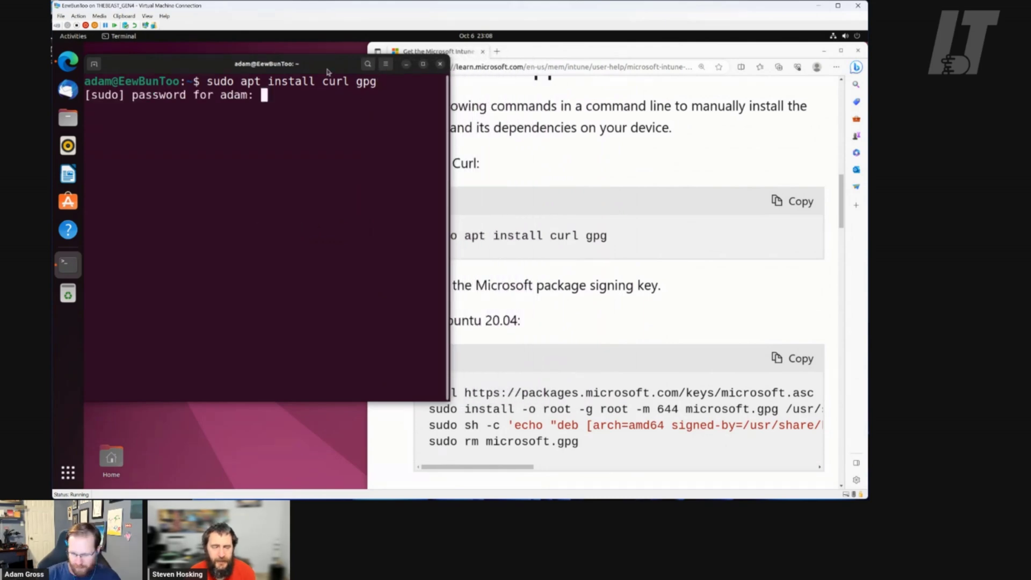
key(Return)
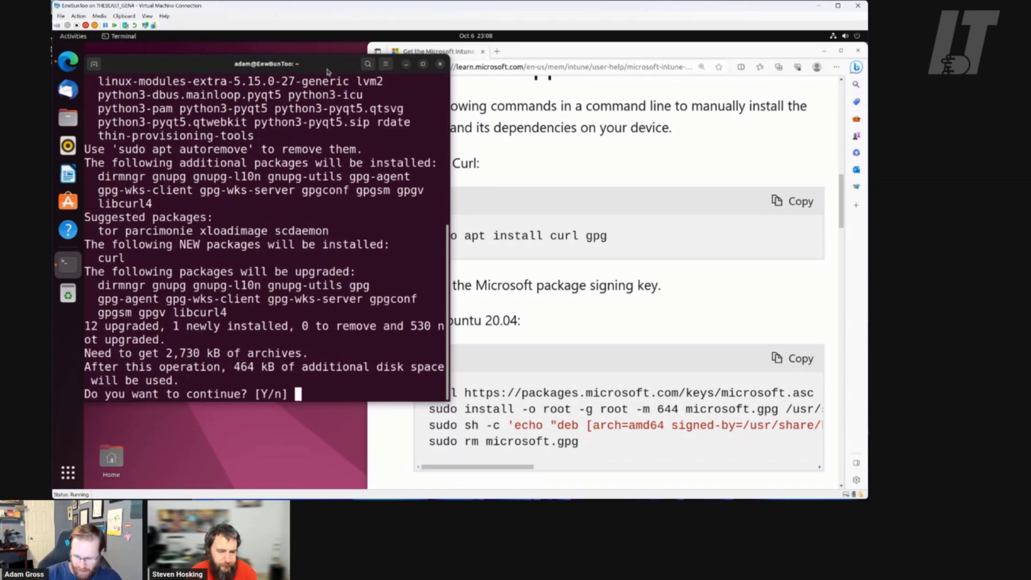
text(y)
key(Return)
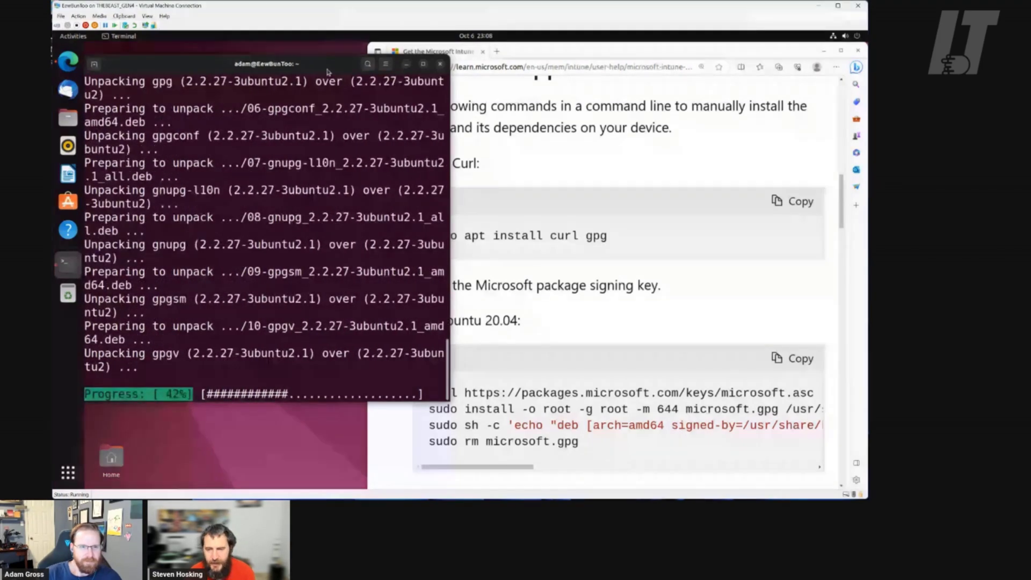
Scroll Microsoft Learn to the 'For Ubuntu 22.04' block and copy its signing-key commands
click(563, 57)
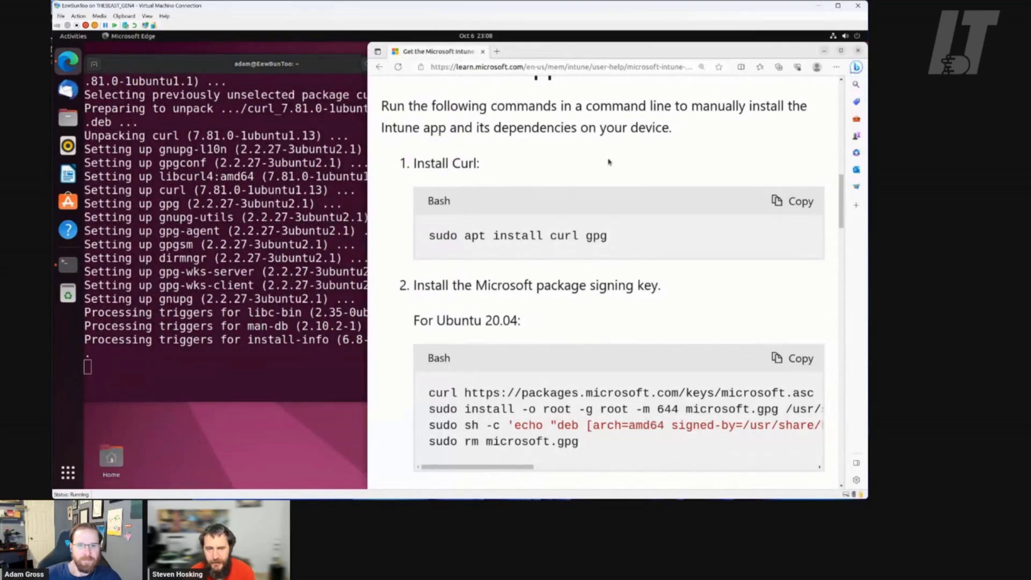
scroll(616, 195, down, 4)
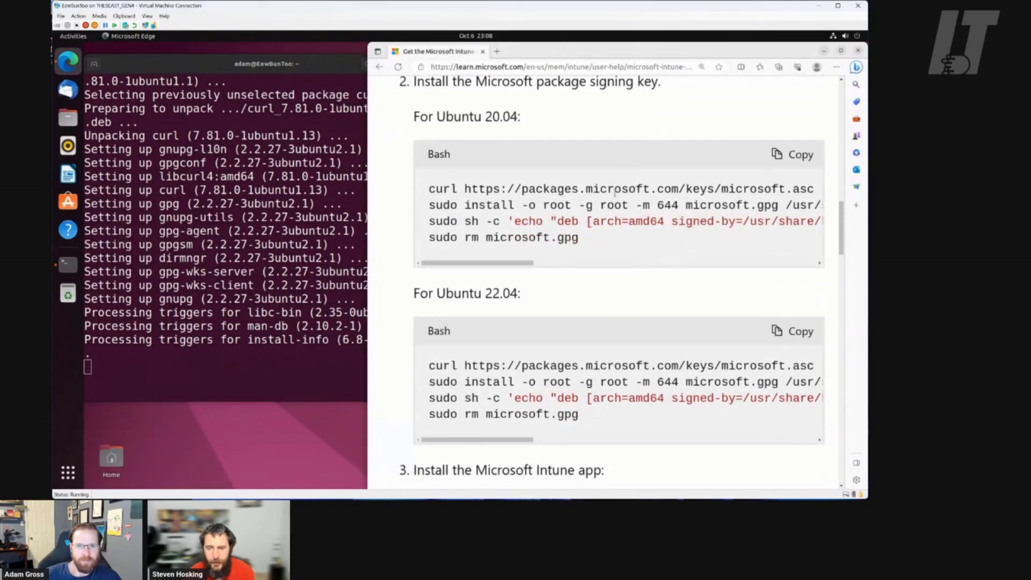
scroll(615, 192, down, 1)
scroll(616, 193, down, 1)
scroll(615, 193, up, 1)
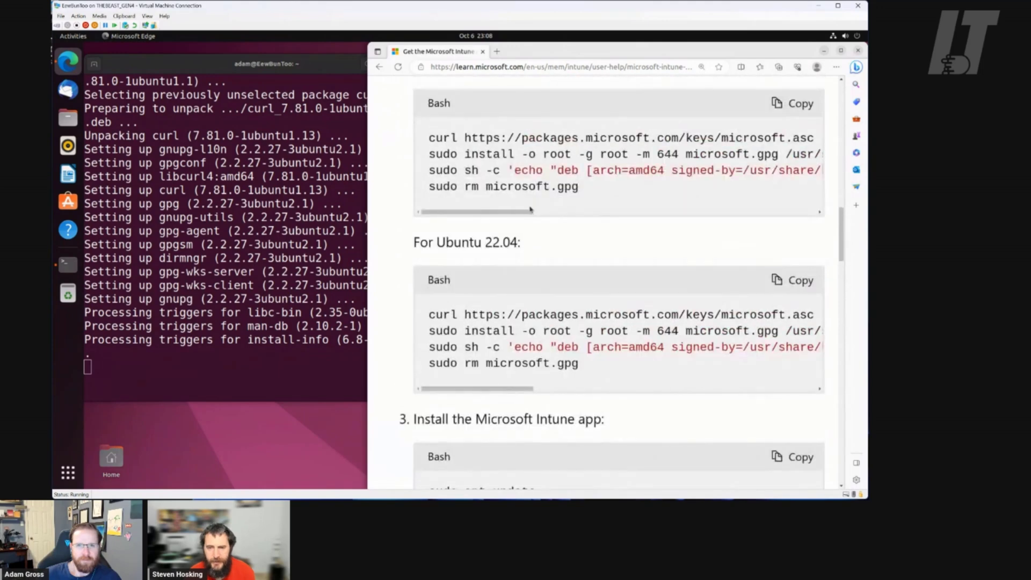
drag(525, 213, 513, 216)
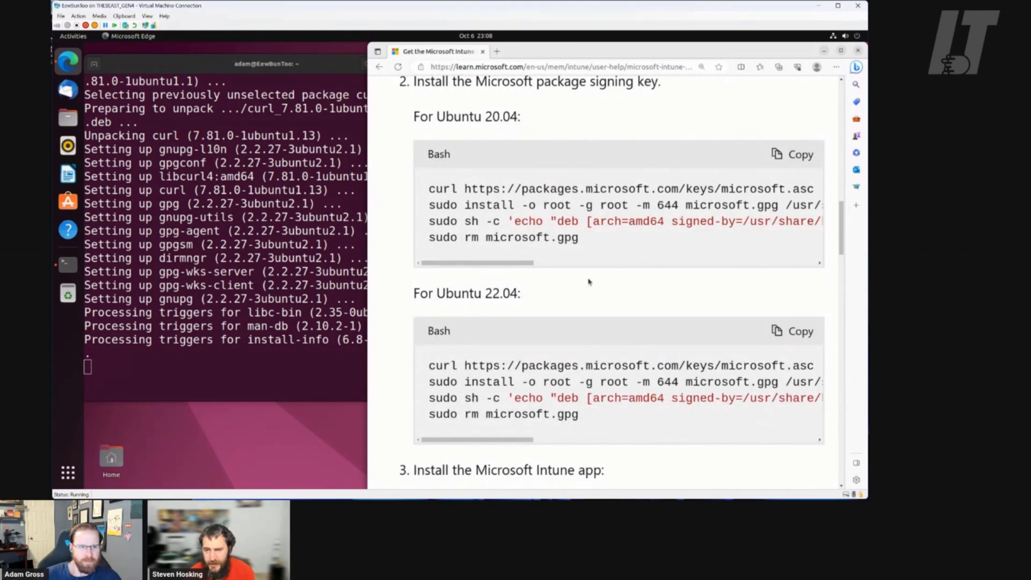
scroll(589, 282, down, 2)
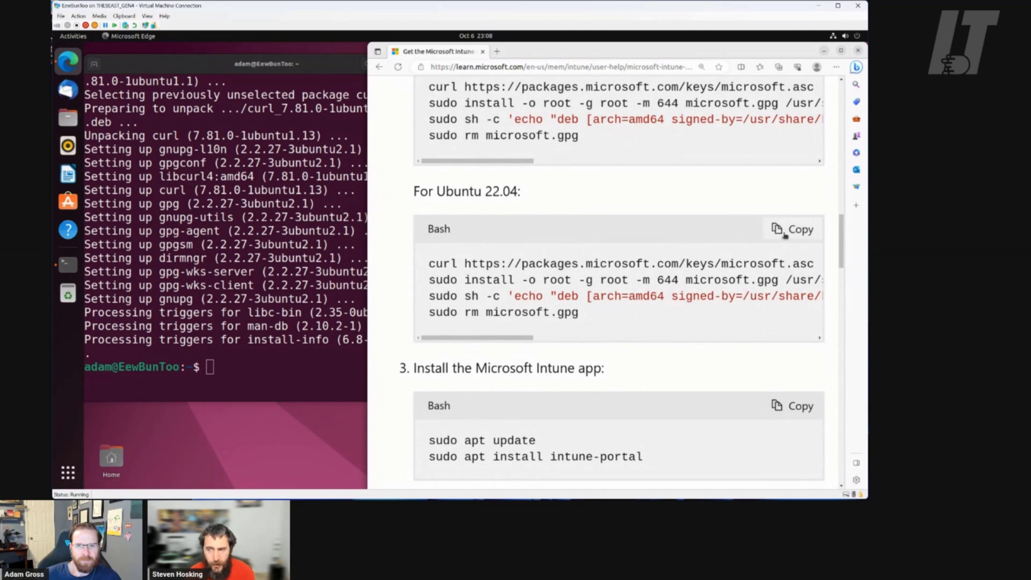
click(785, 235)
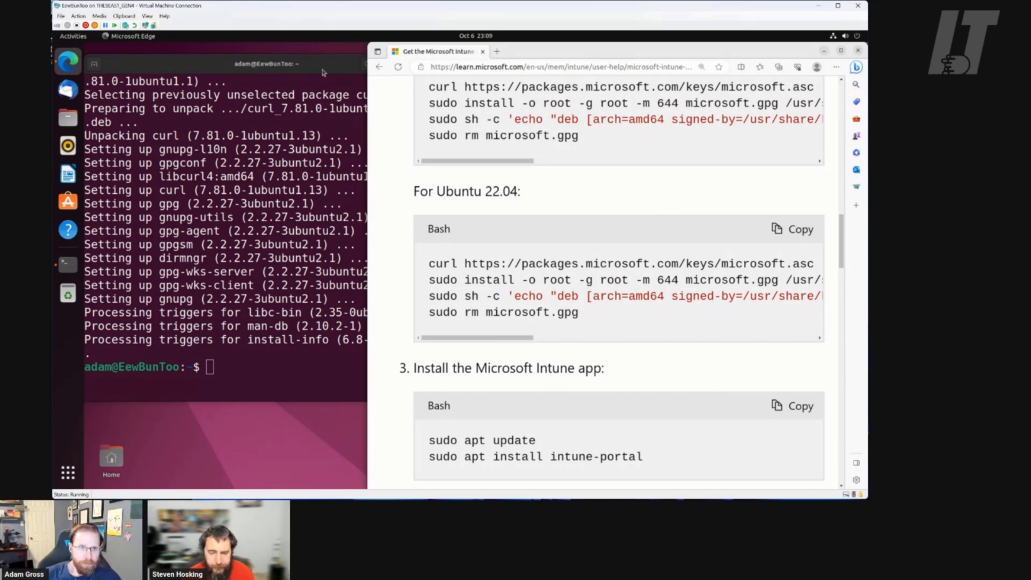
Switch between terminal and docs, selecting the word 'packages' in the 22.04 commands
click(323, 71)
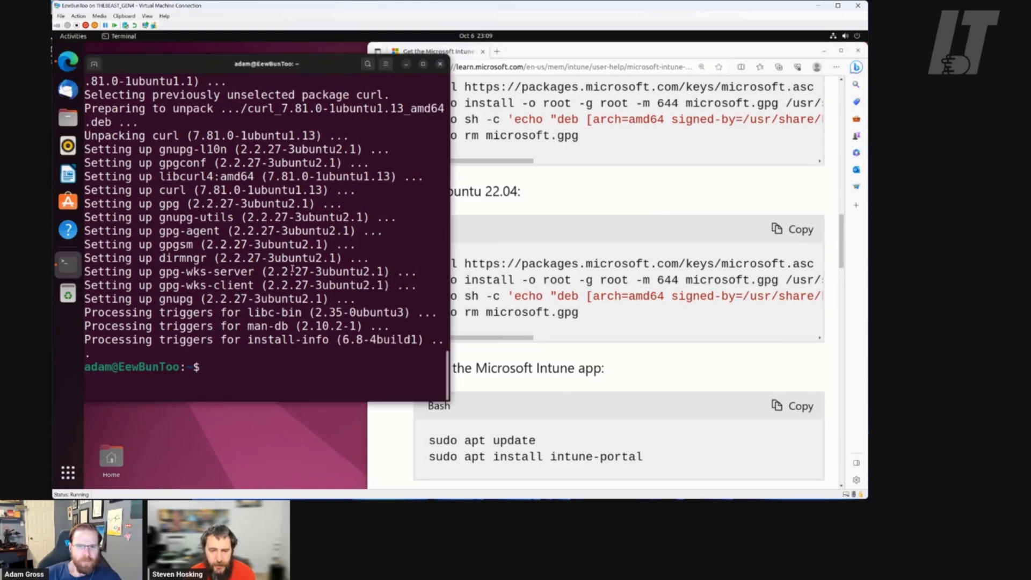
click(573, 256)
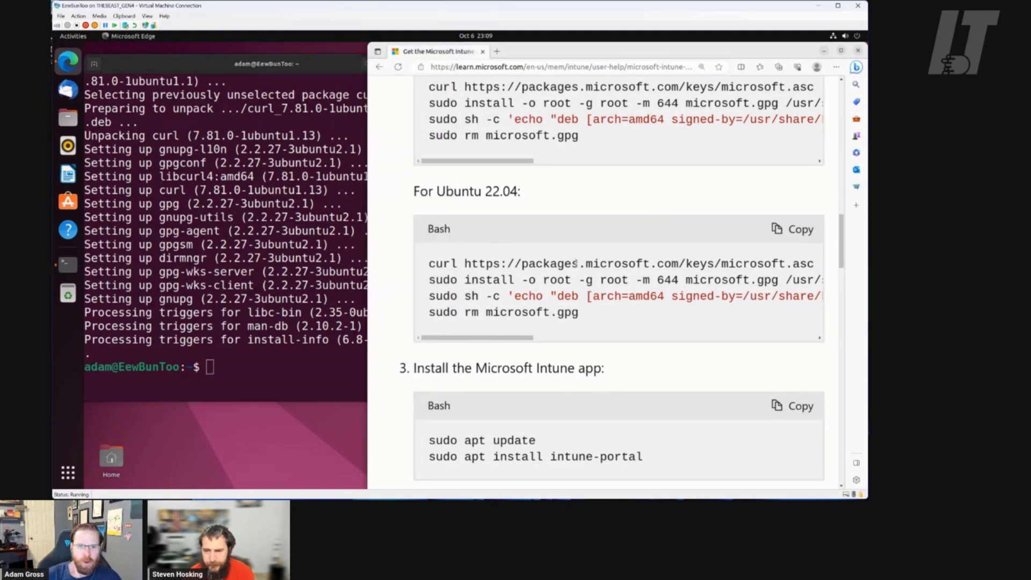
scroll(576, 265, up, 15)
scroll(576, 267, down, 15)
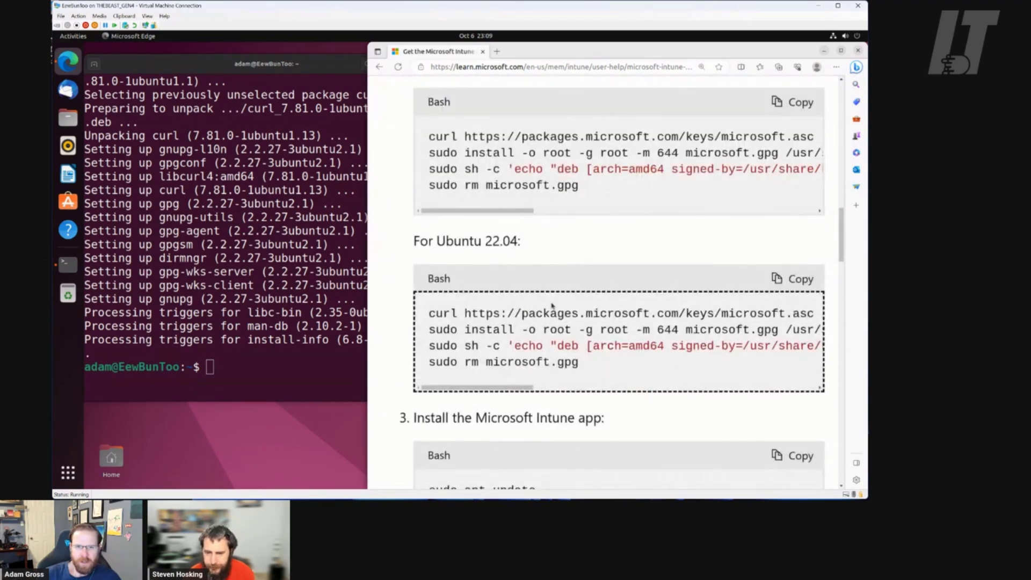
double_click(544, 312)
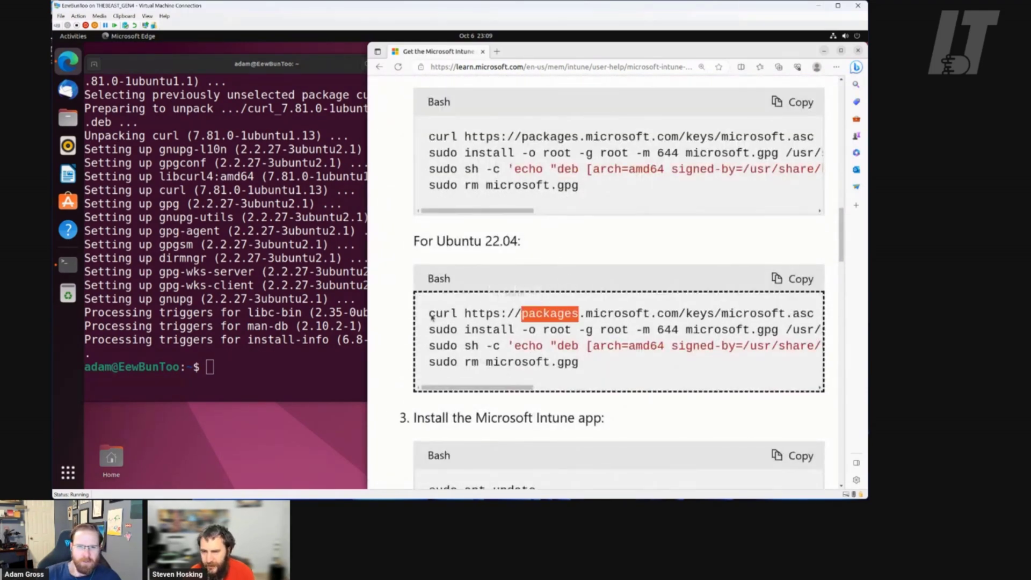
Paste the Ubuntu 22.04 signing-key commands into the terminal, then cancel them with Ctrl+C
right_click(290, 363)
click(316, 390)
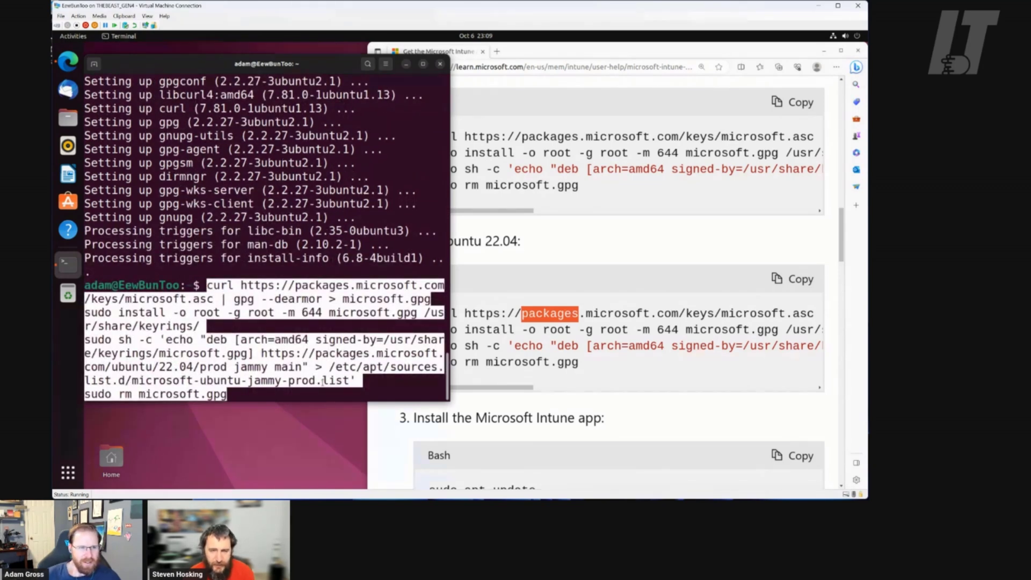
key(Return)
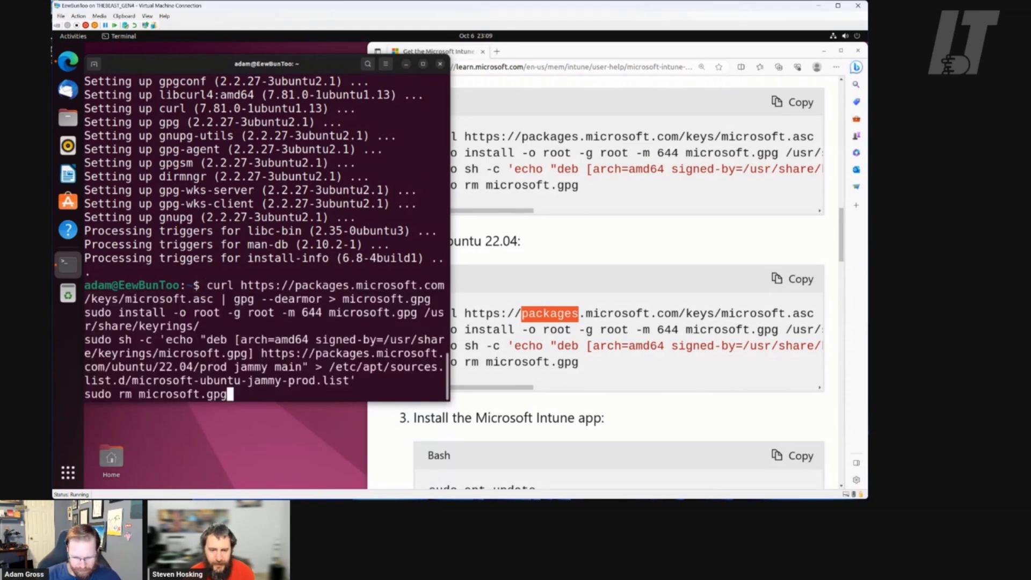
key(ctrl+c)
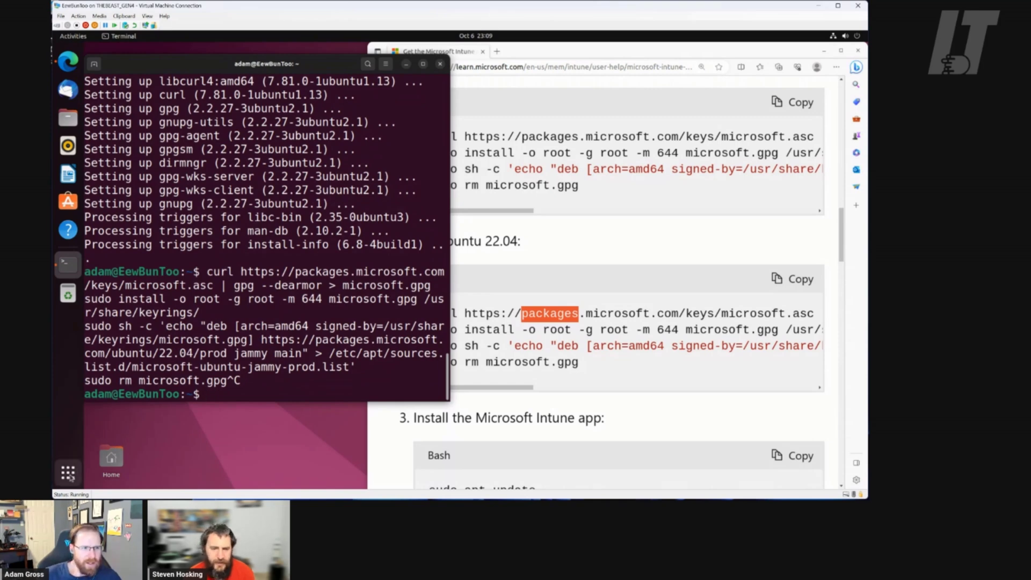
Search the applications overview for 'text' and launch Text Editor with Untitled Document 1
click(68, 473)
text(nol)
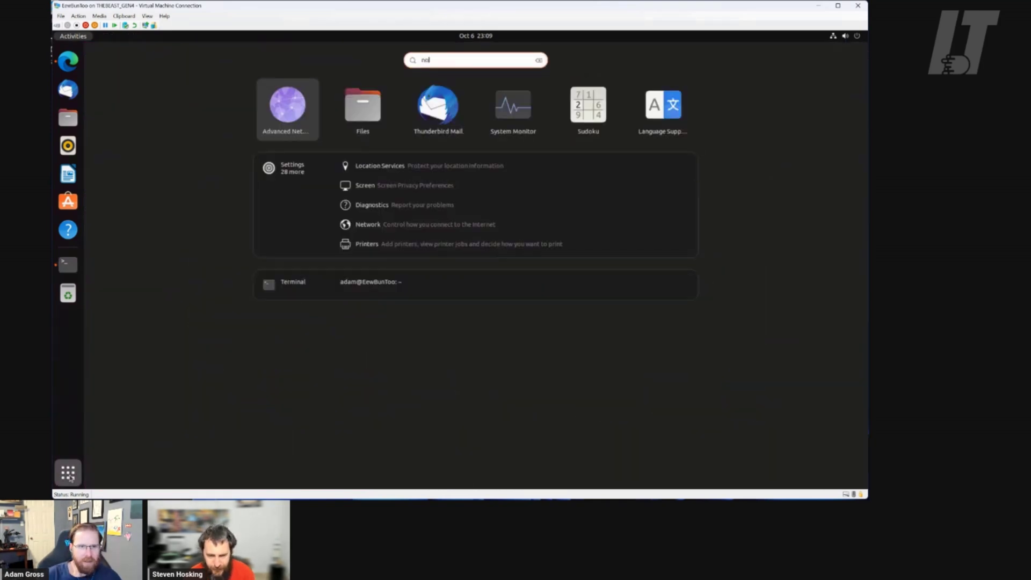
key(BackSpace)
key(BackSpace)
key(BackSpace)
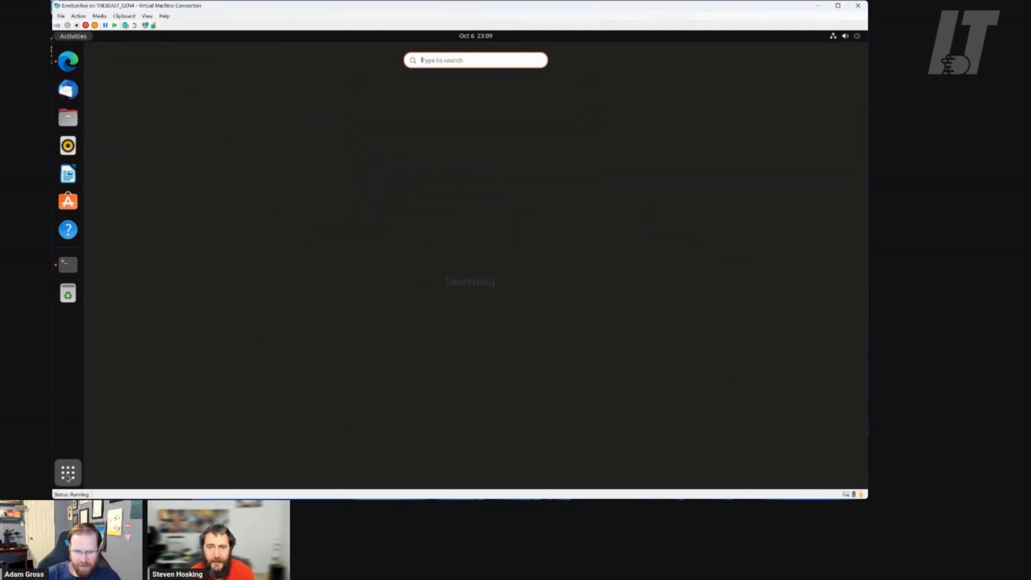
text(text)
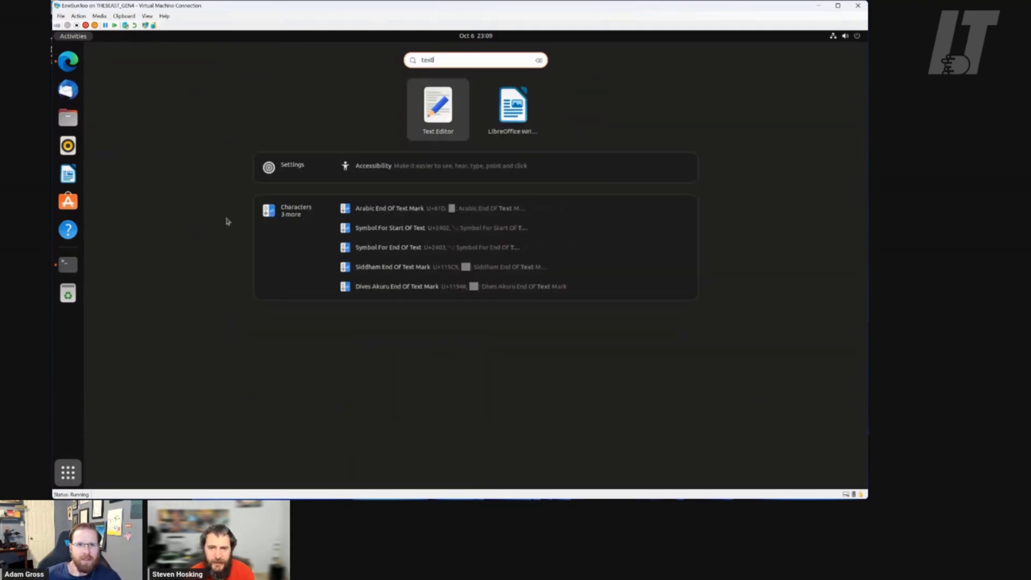
click(436, 114)
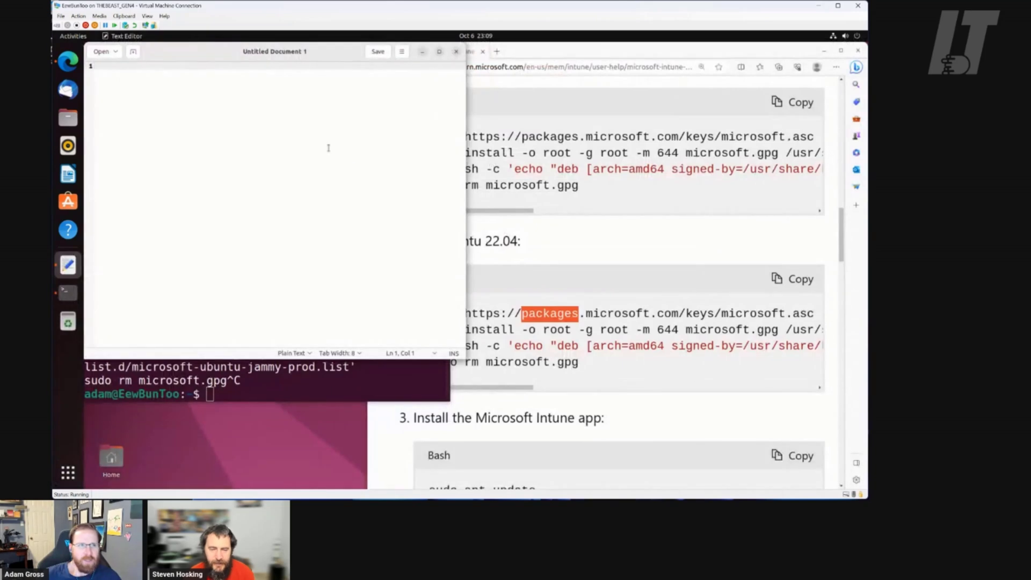
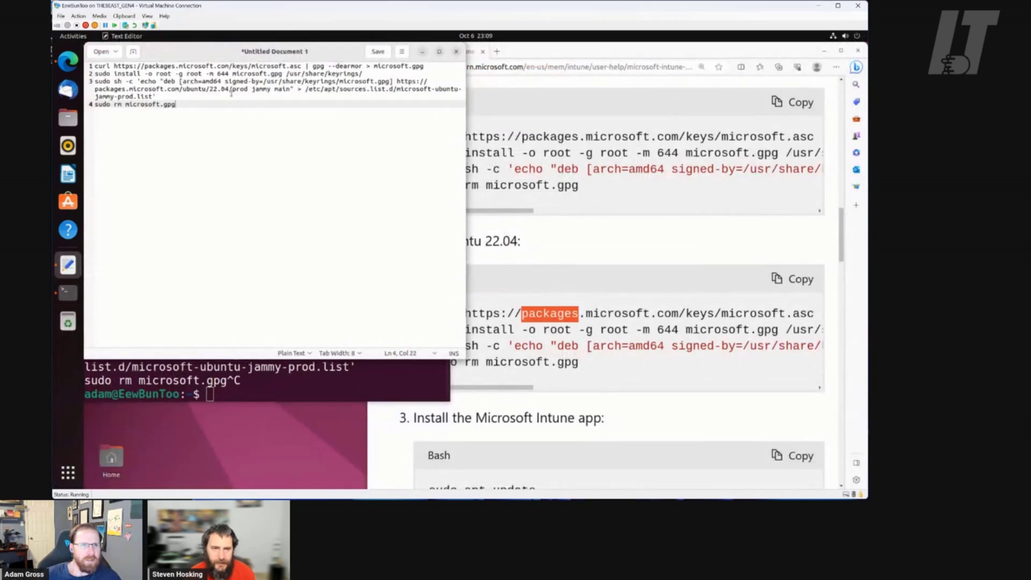
Paste and run the curl command that downloads Microsoft's signing key
drag(314, 53, 700, 88)
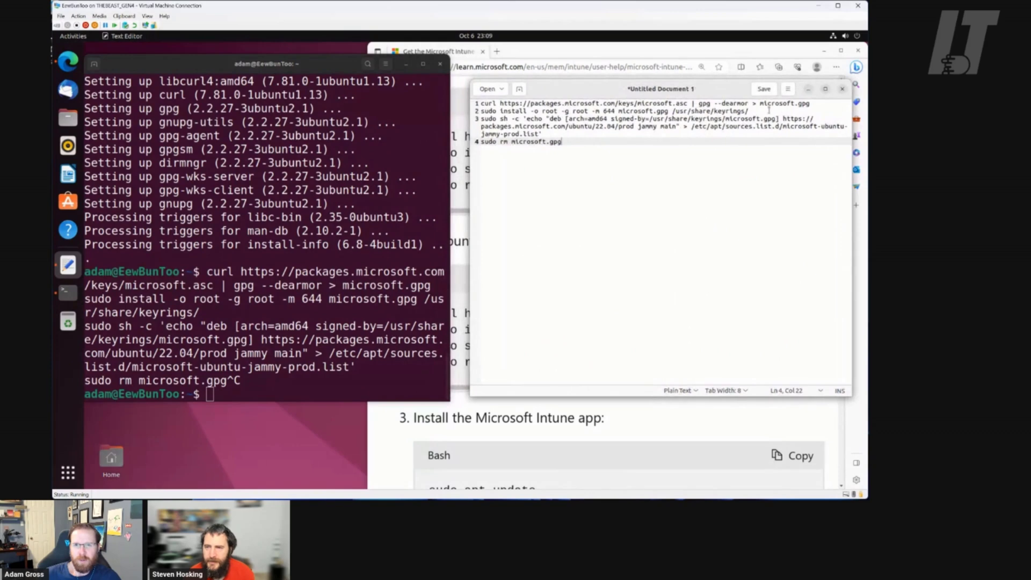
click(815, 103)
key(Home)
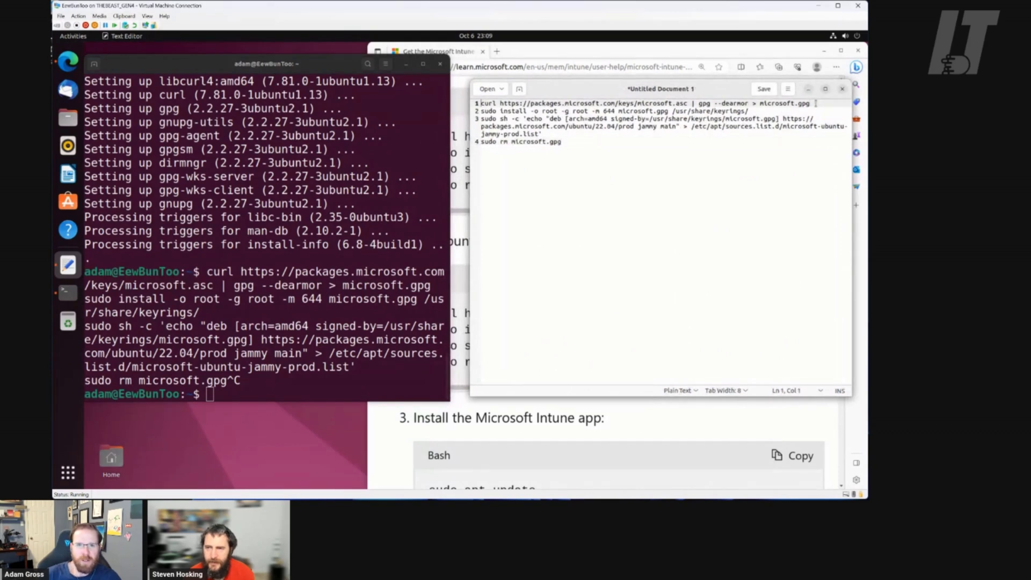
key(shift+End)
key(cmd+c)
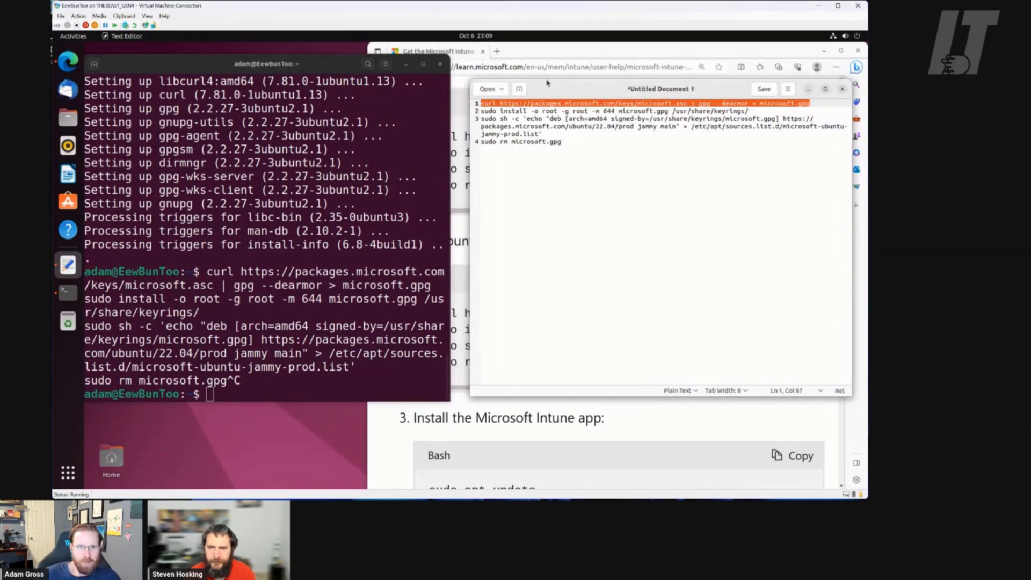
click(334, 60)
right_click(302, 283)
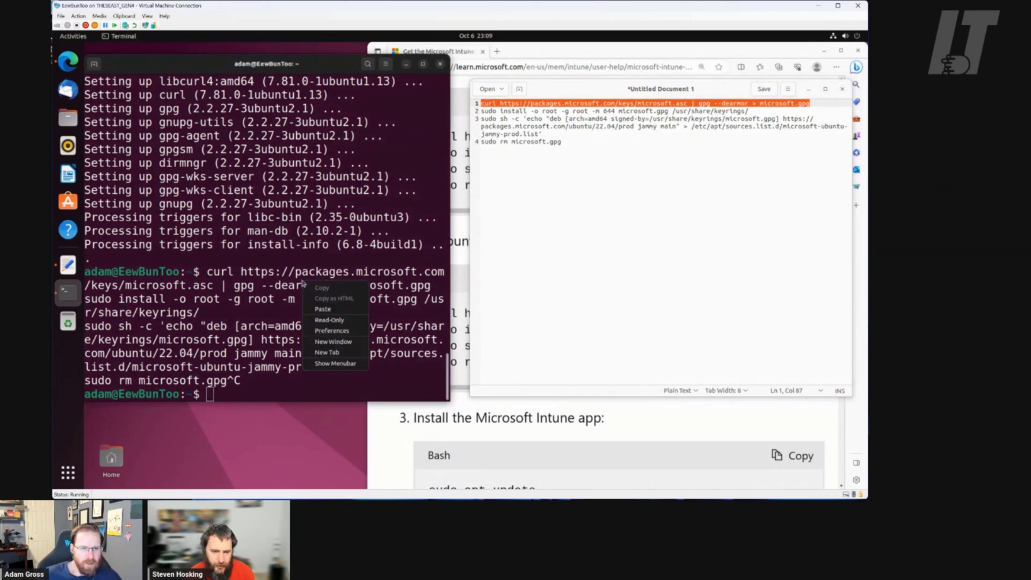
click(322, 309)
key(Return)
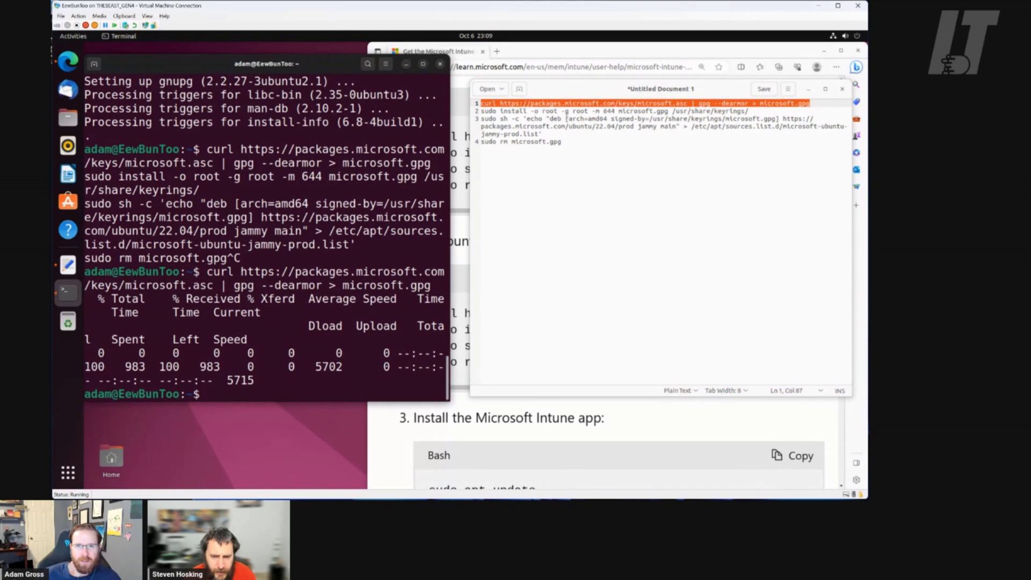
Paste and run the sudo install command placing the key in the keyrings folder
click(569, 111)
triple_click(568, 111)
key(cmd+c)
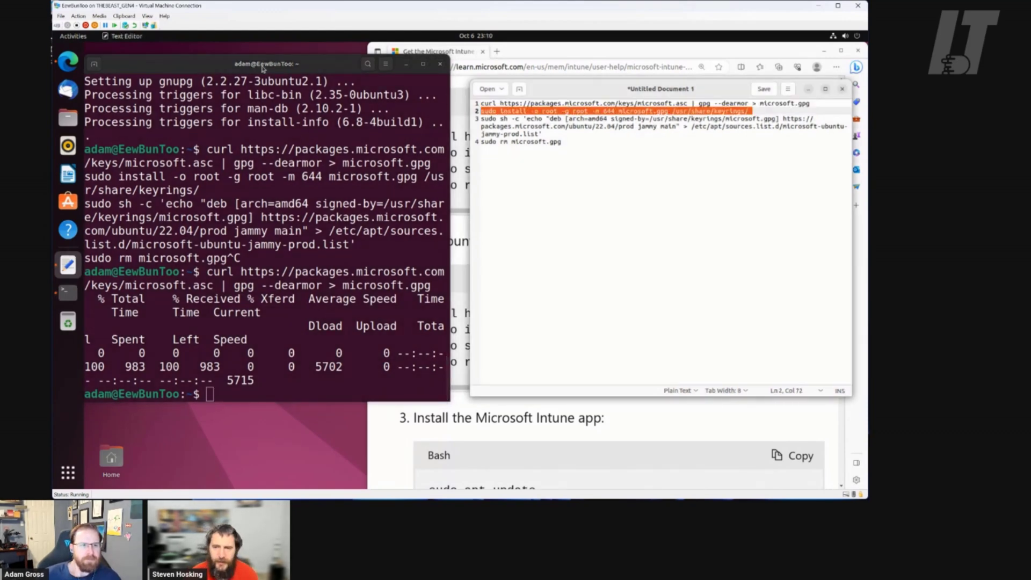
click(263, 67)
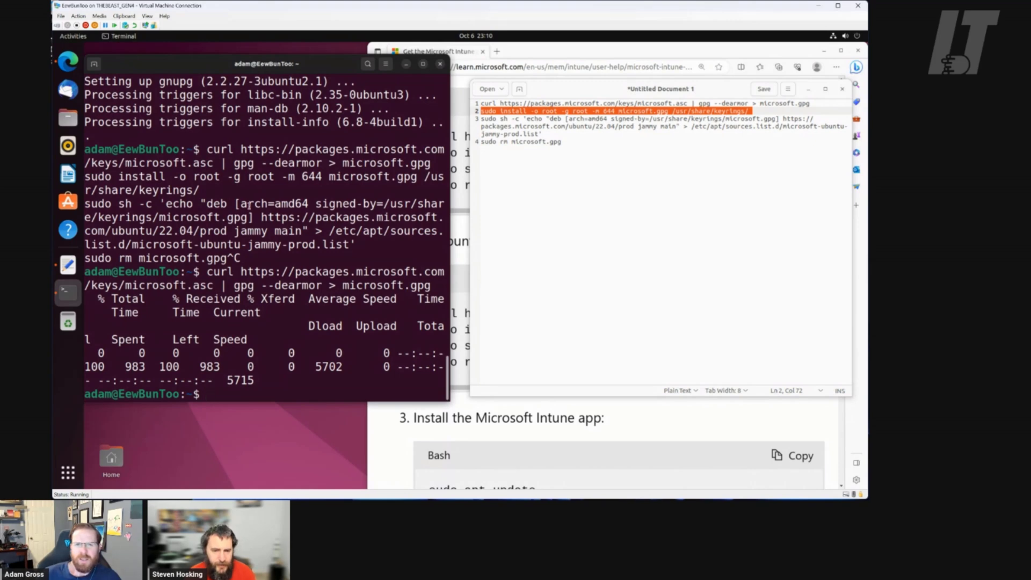
right_click(289, 246)
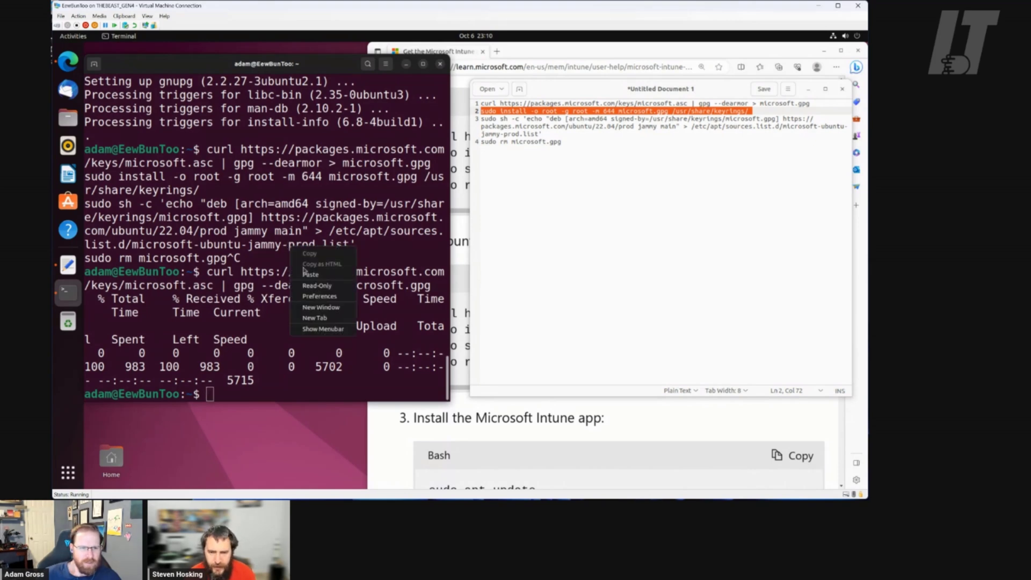
click(325, 274)
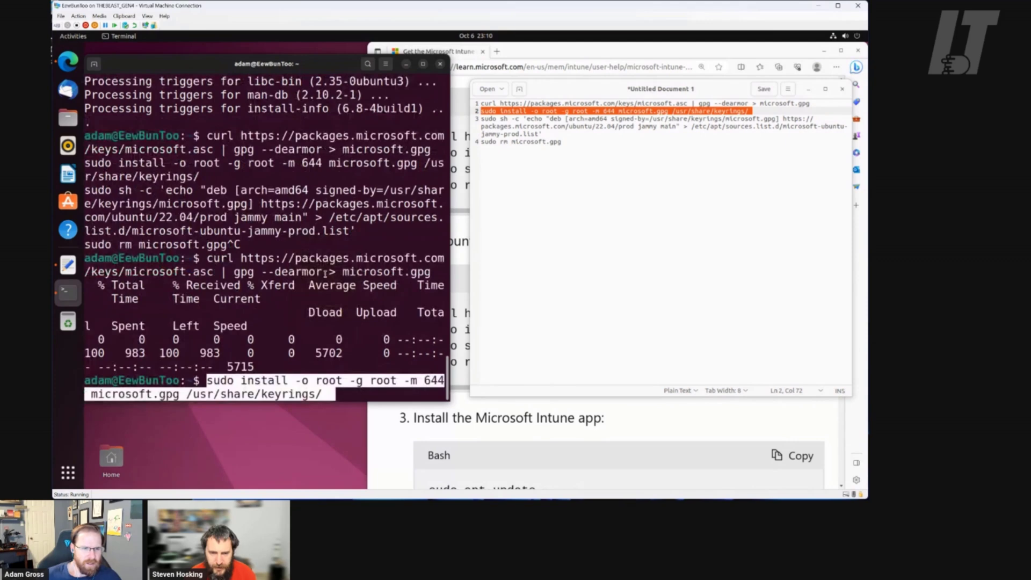
key(Return)
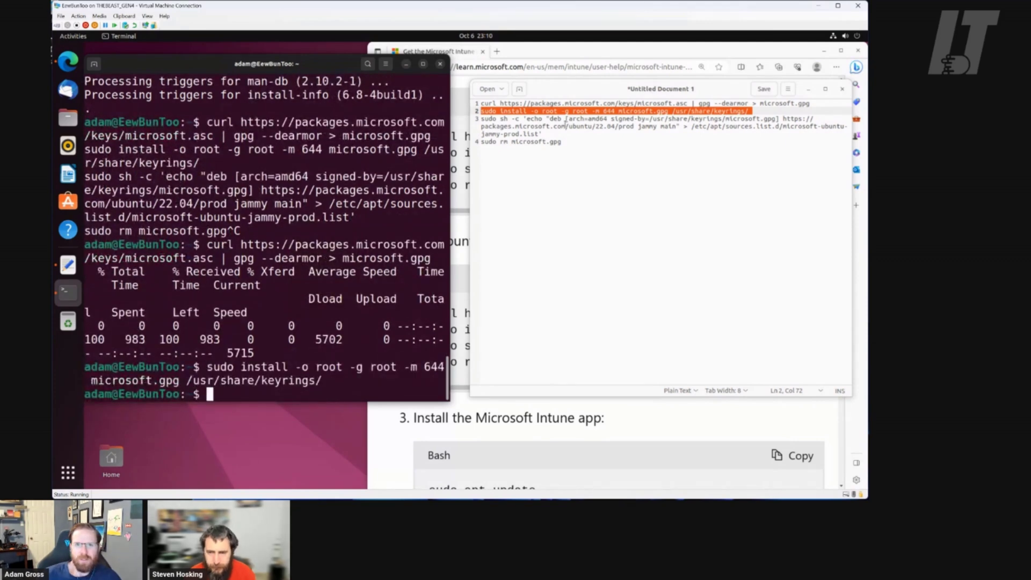
Paste and run the echo command adding the jammy prod repository list
click(565, 119)
triple_click(565, 119)
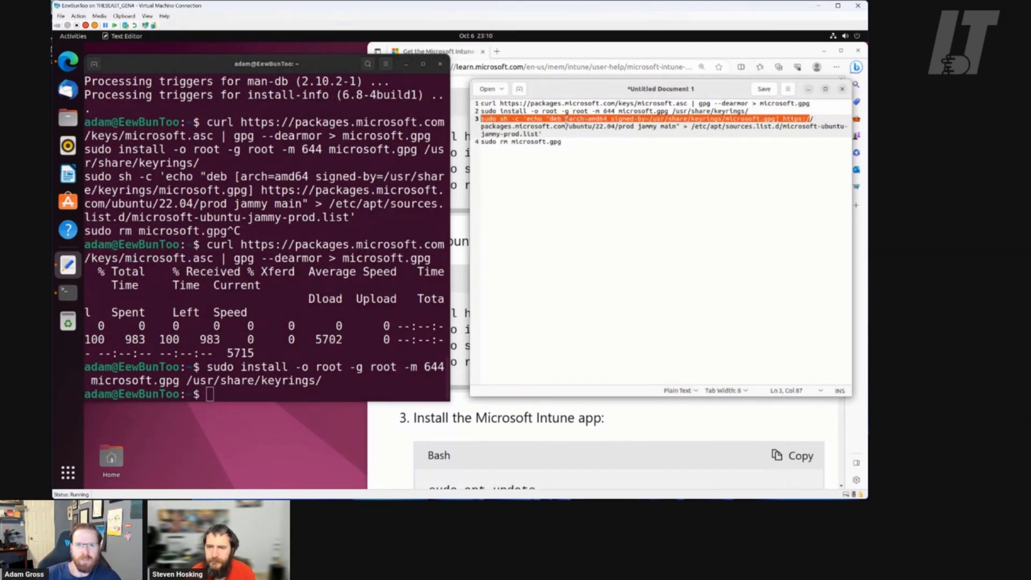
key(shift+Down)
key(shift+Down)
key(cmd+c)
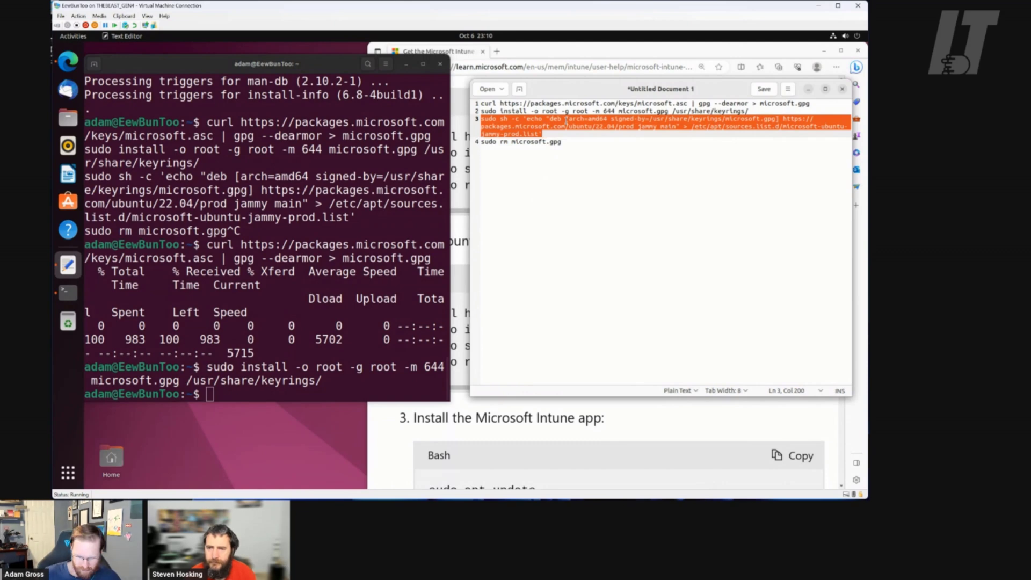
click(325, 65)
right_click(331, 226)
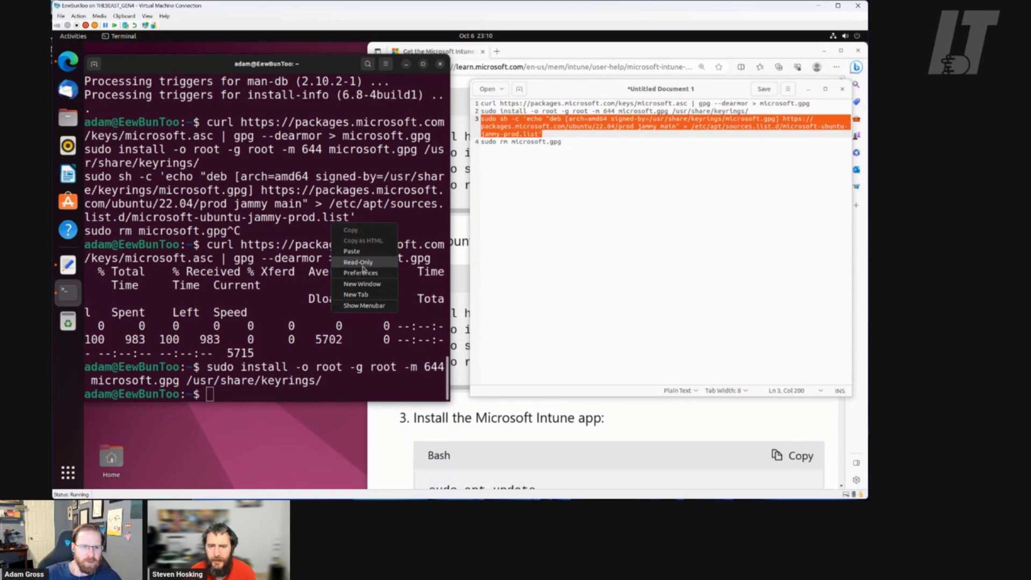
click(352, 250)
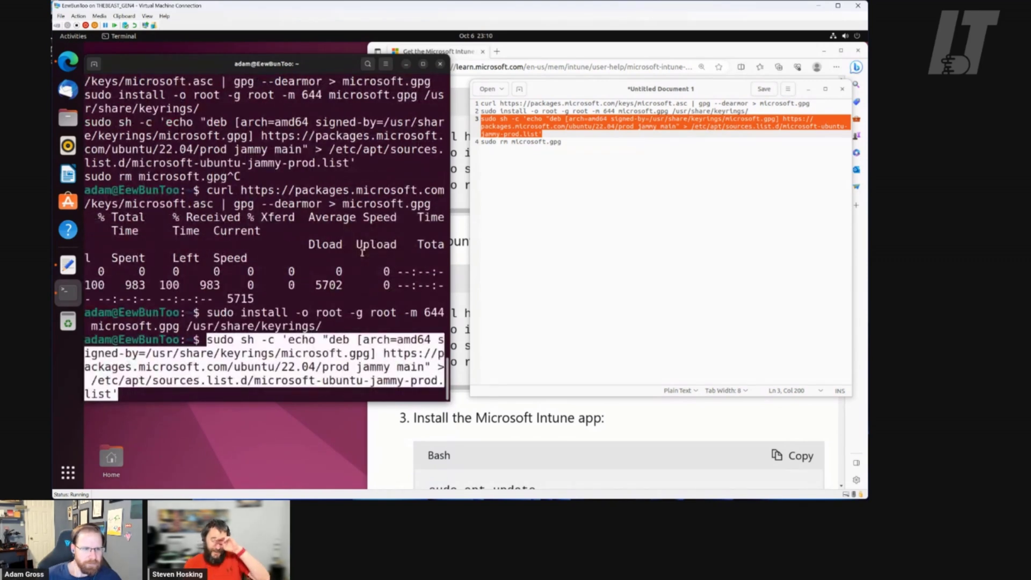
key(Return)
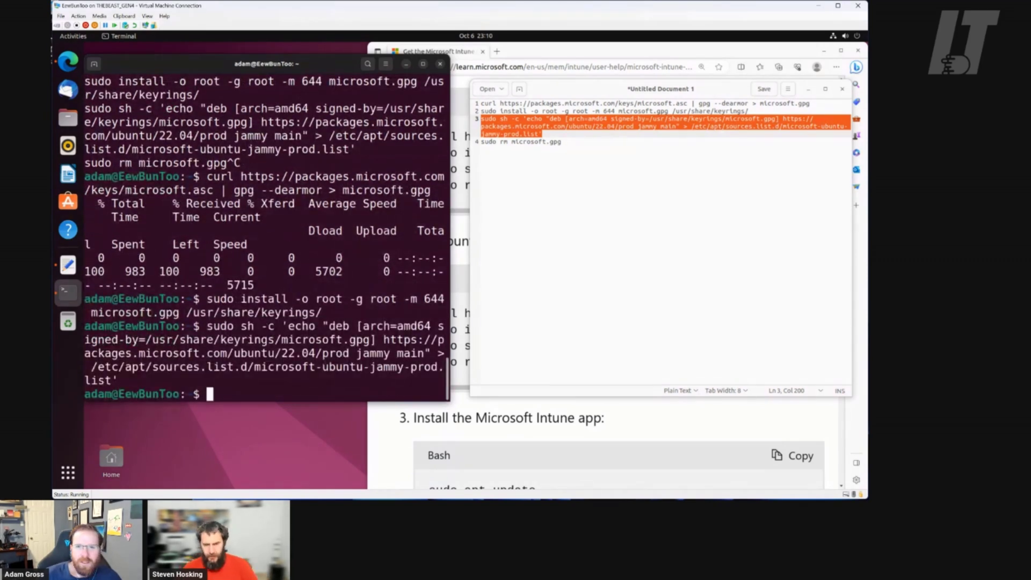
Paste and run 'sudo rm microsoft.gpg' to delete the temporary key file
click(578, 140)
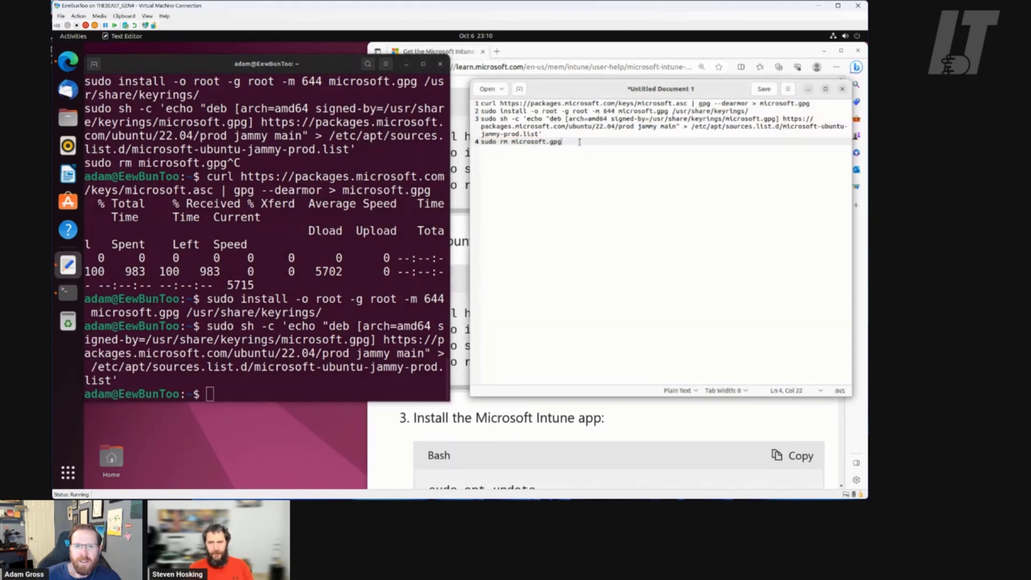
key(shift+Home)
key(cmd+c)
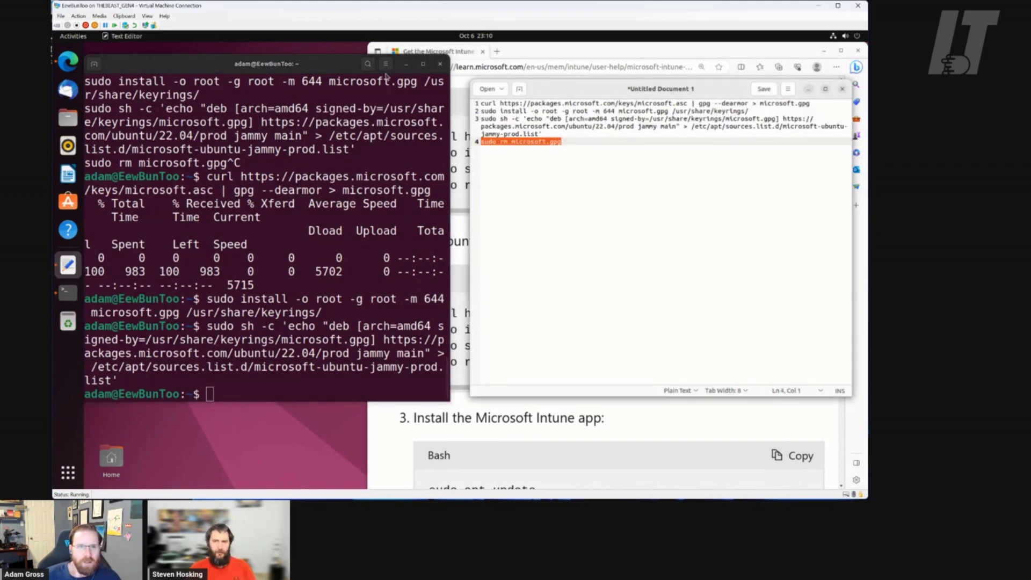
click(342, 72)
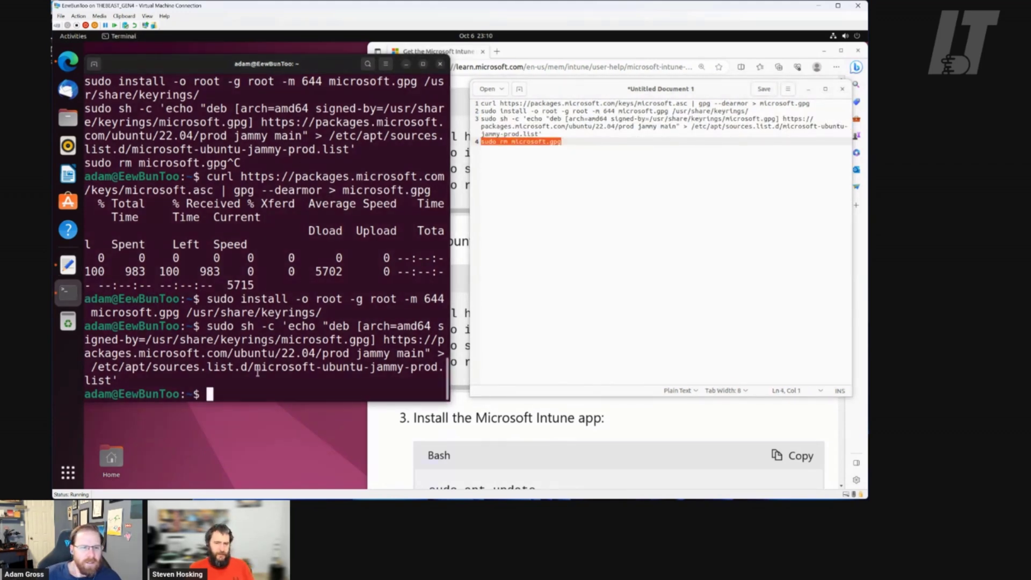
right_click(284, 380)
click(309, 408)
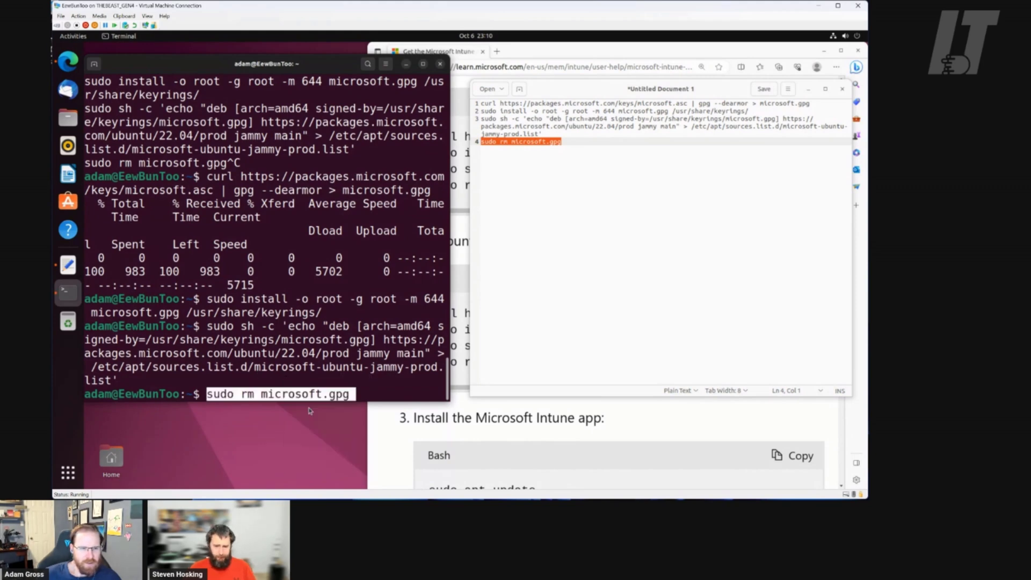
key(Return)
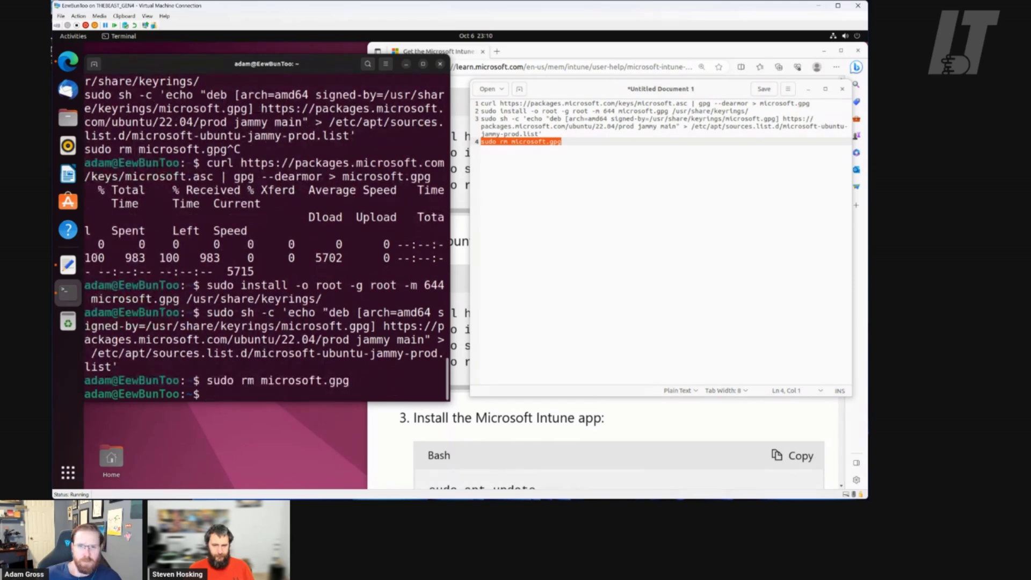
click(726, 95)
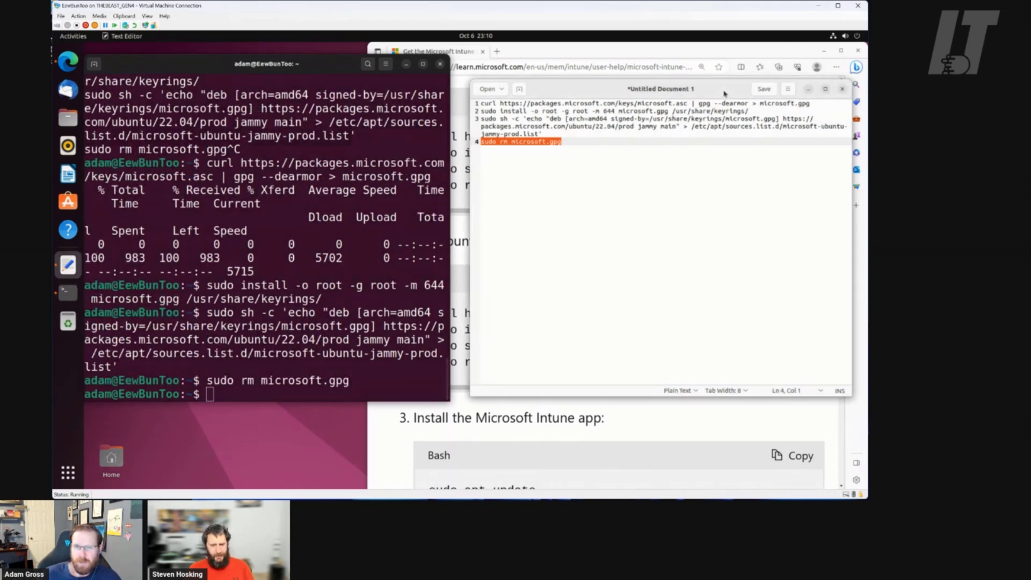
click(630, 55)
Copy 'sudo apt update' from the guide into the terminal and run it
scroll(625, 220, down, 4)
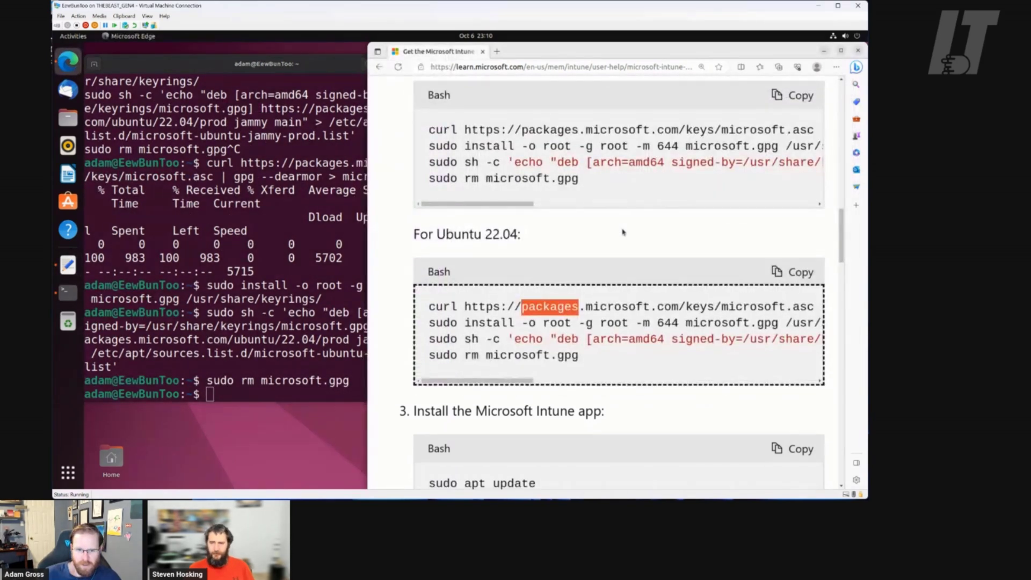
click(554, 288)
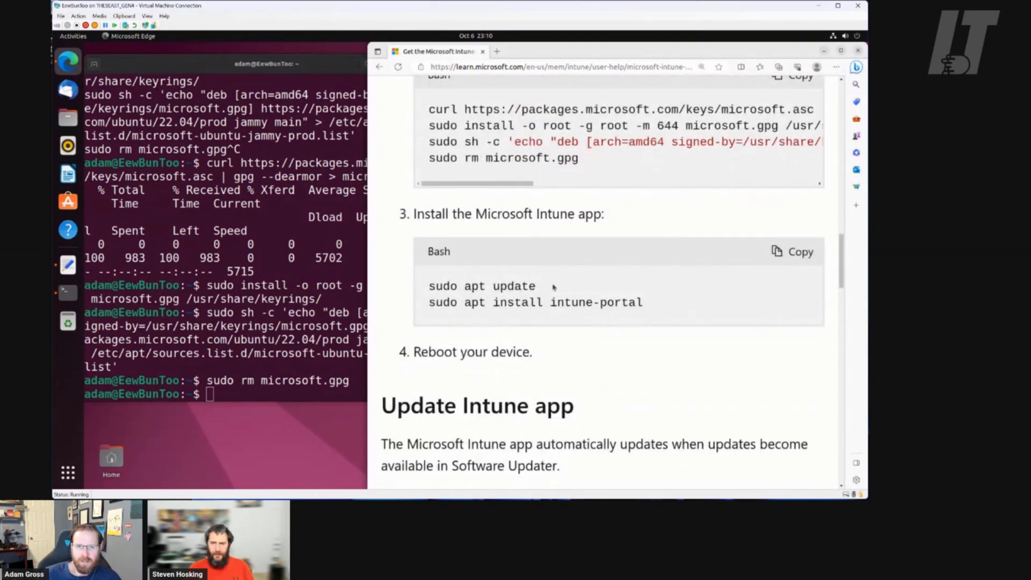
drag(541, 291, 428, 288)
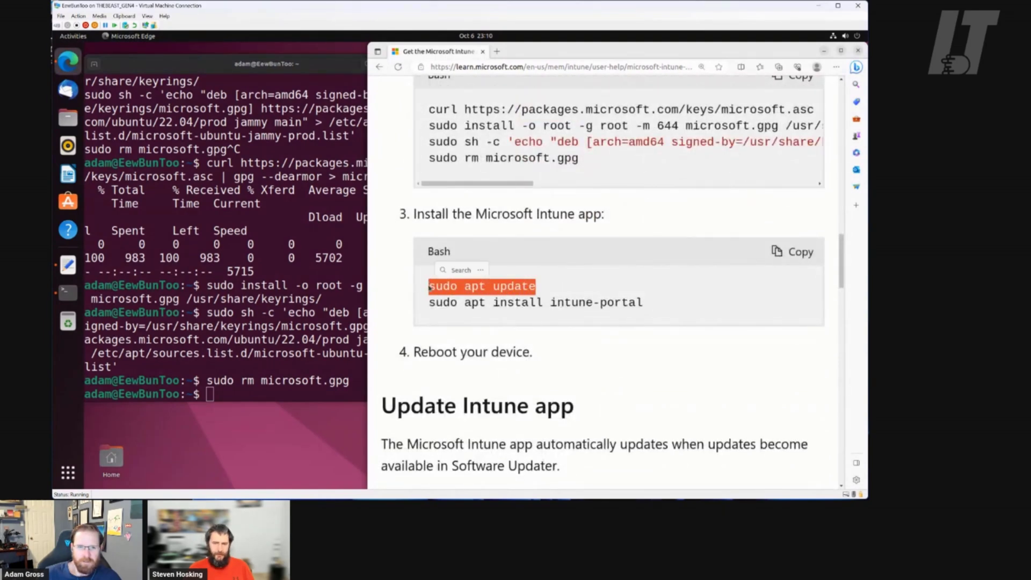
click(324, 72)
right_click(340, 202)
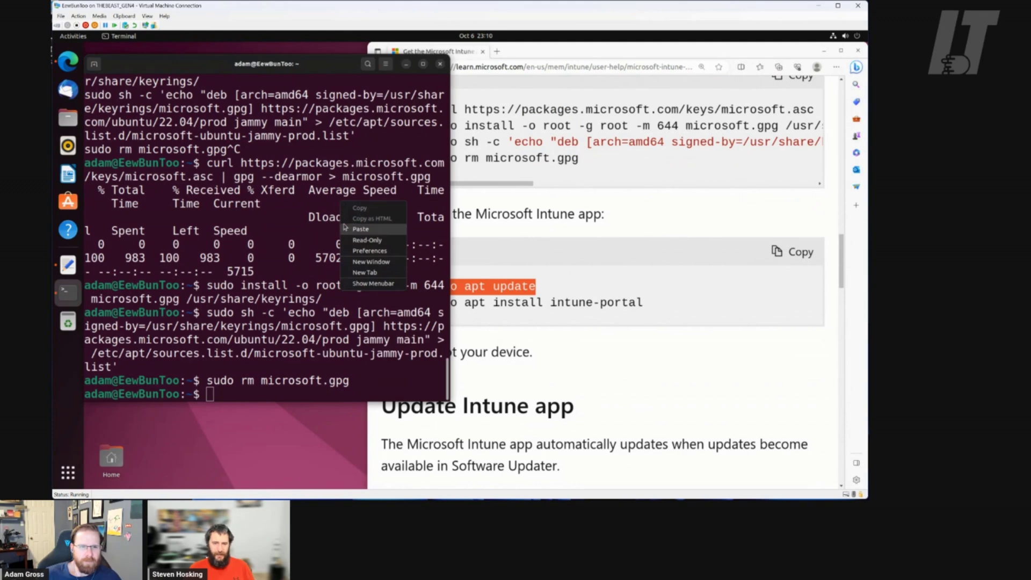
click(359, 230)
key(Return)
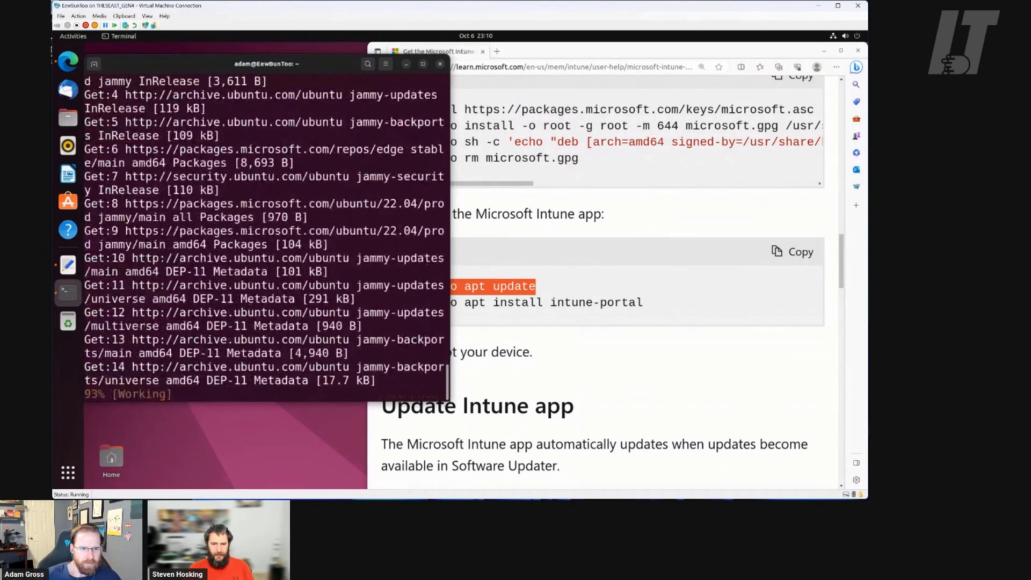
Copy the 'sudo apt install intune-portal' command from the guide
click(665, 307)
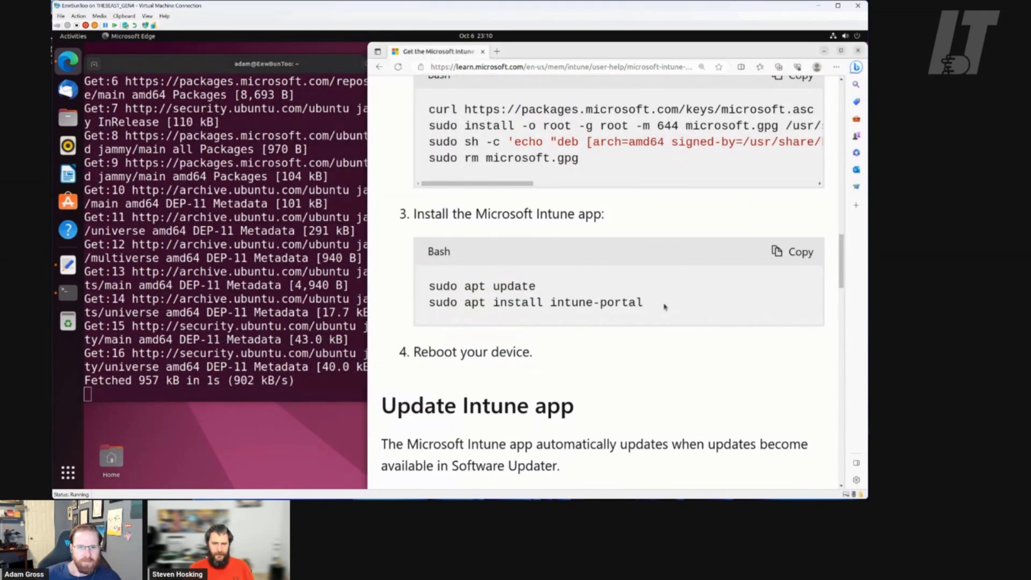
drag(650, 304, 426, 304)
right_click(486, 305)
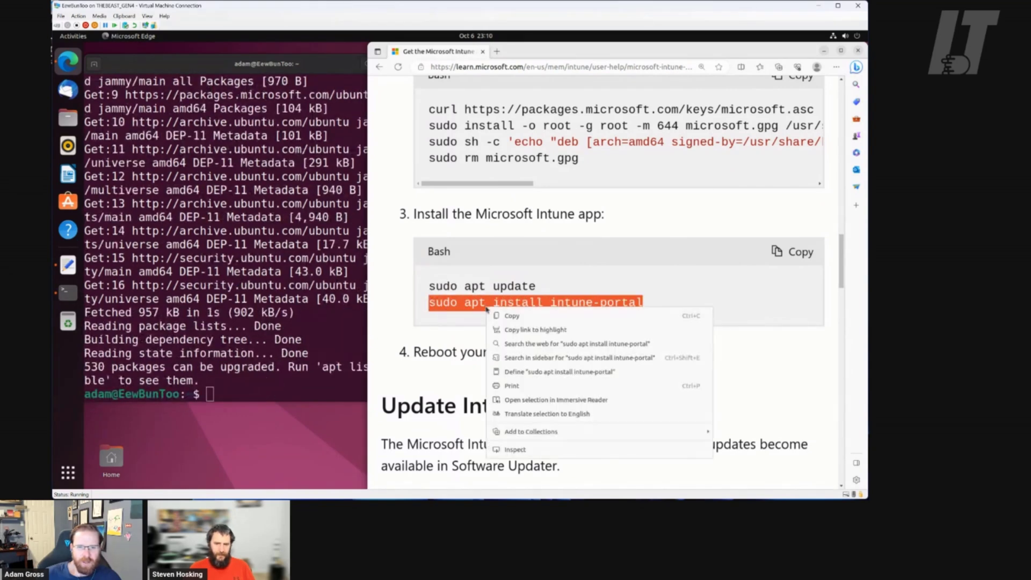
click(503, 318)
Run 'sudo apt install intune-portal', answer y, and wait for the install to finish
click(314, 70)
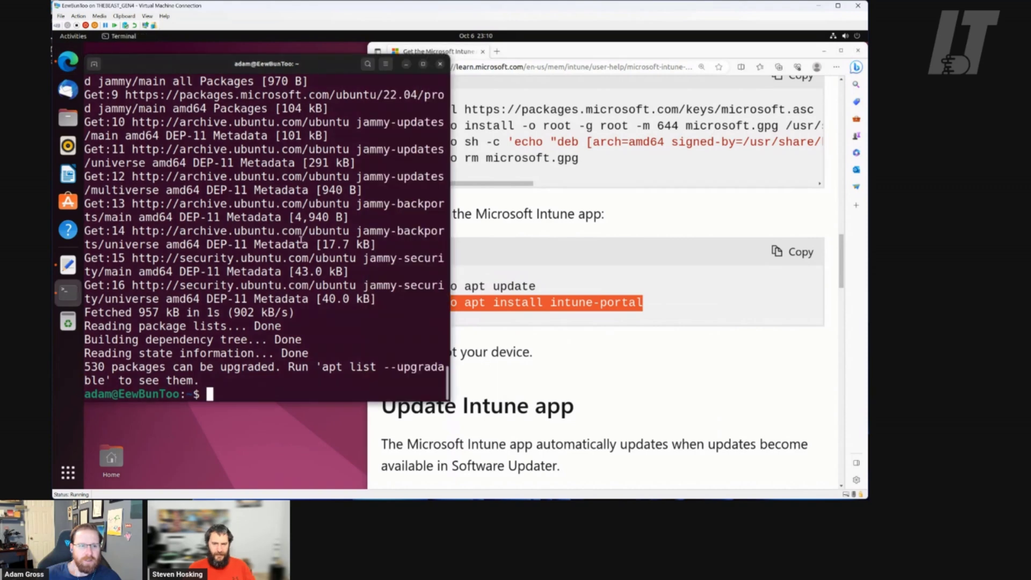
right_click(304, 245)
click(323, 271)
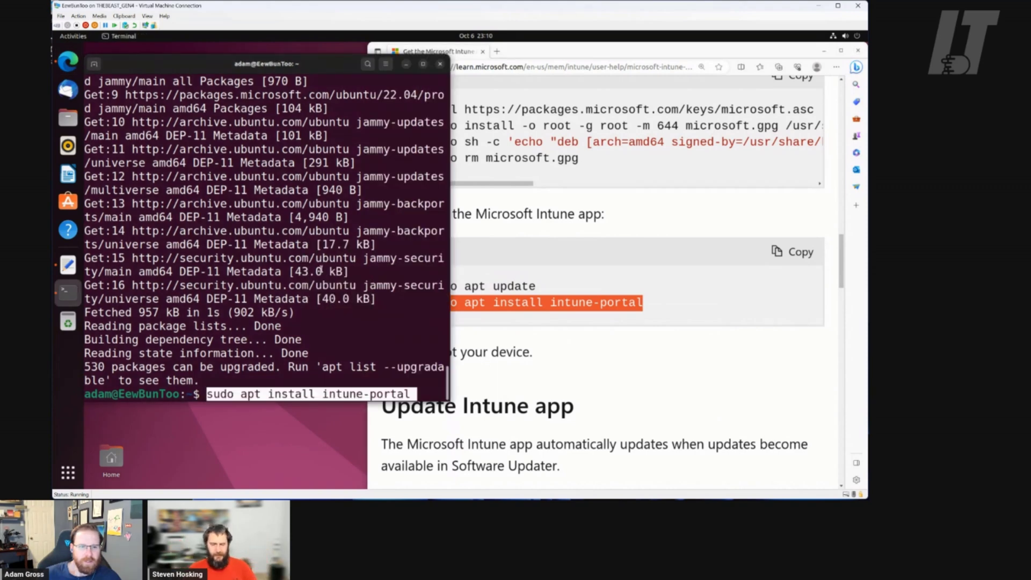
key(Return)
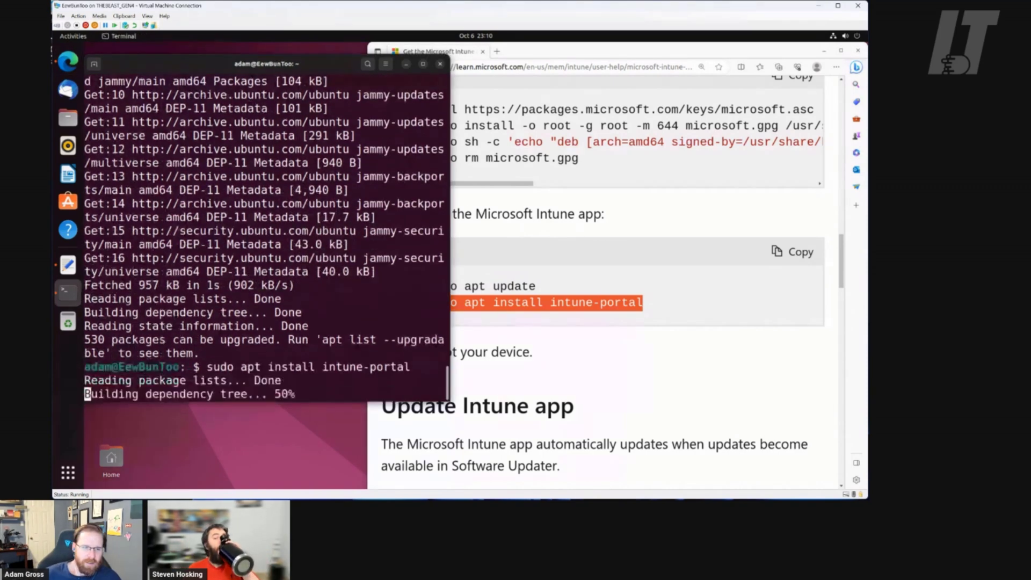
text(y)
key(Return)
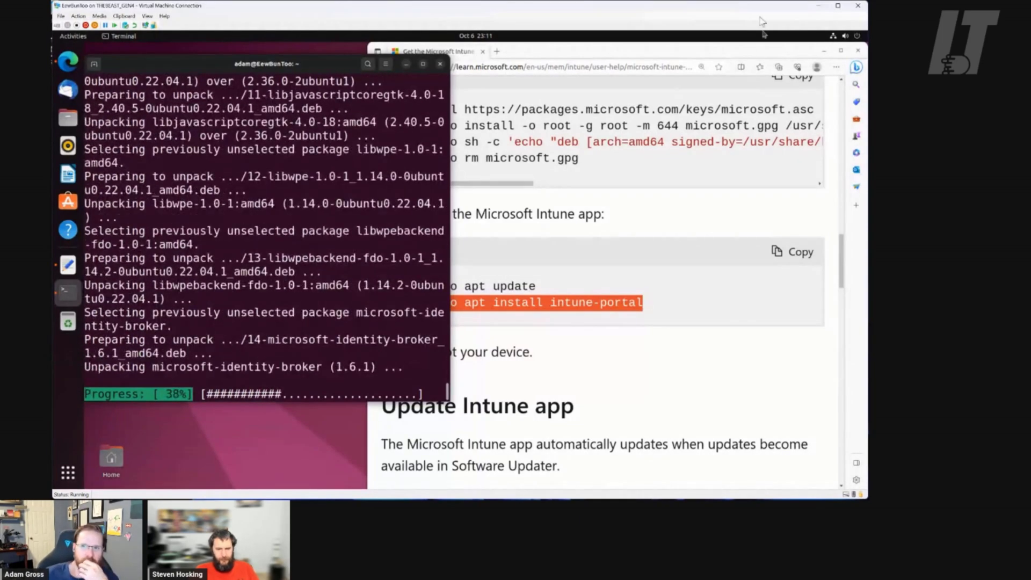
click(816, 68)
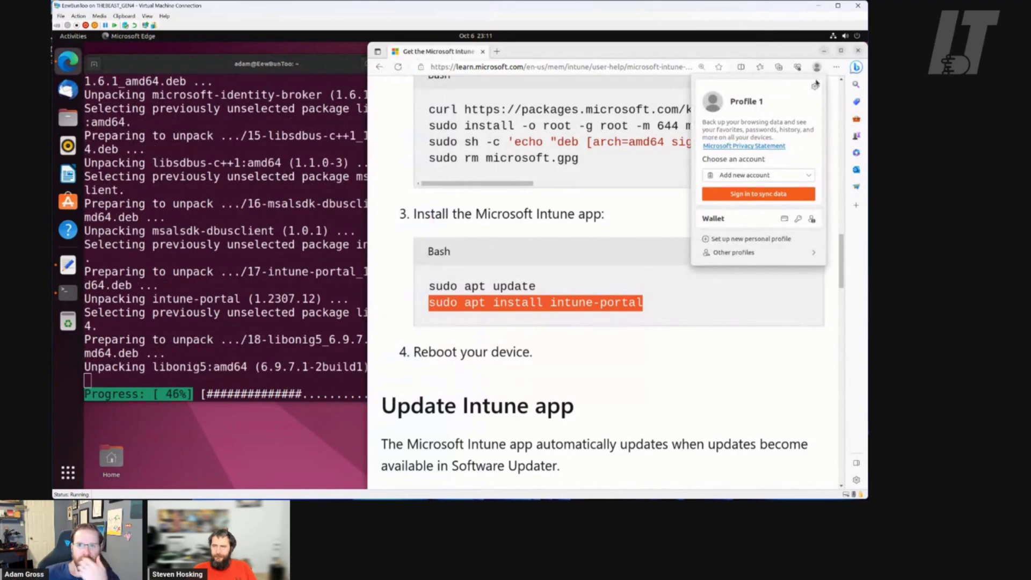
click(817, 68)
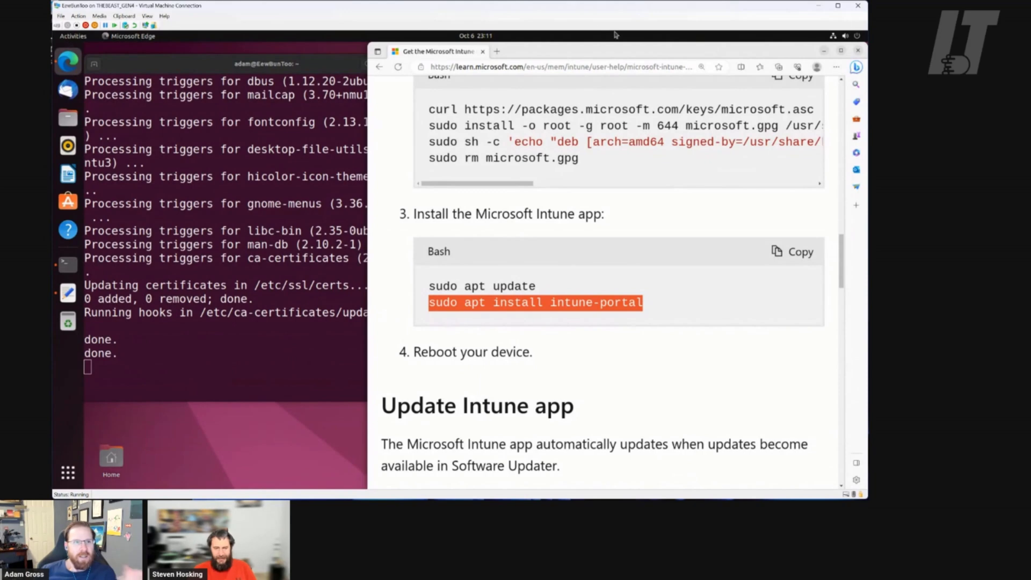
click(309, 65)
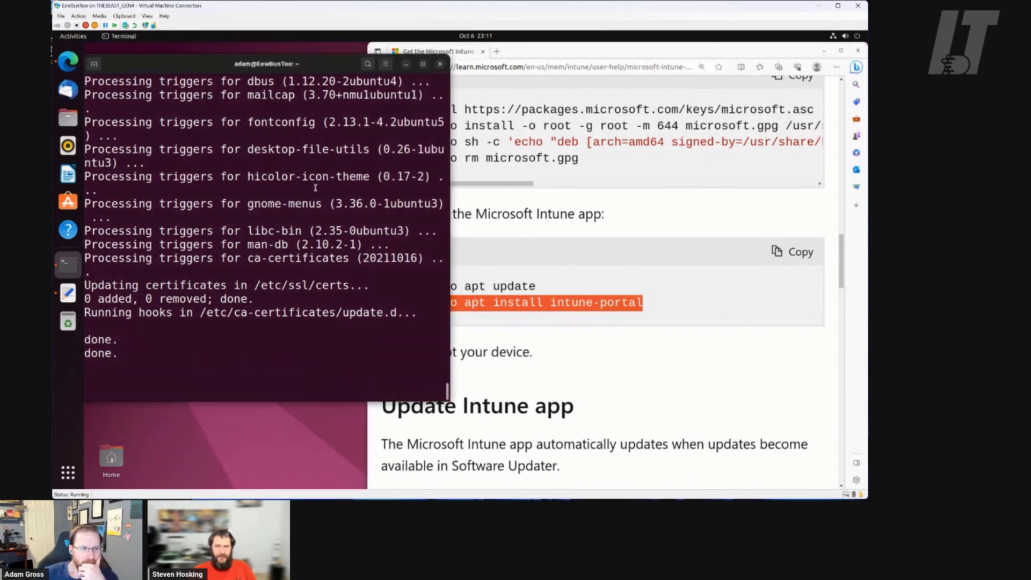
key(Return)
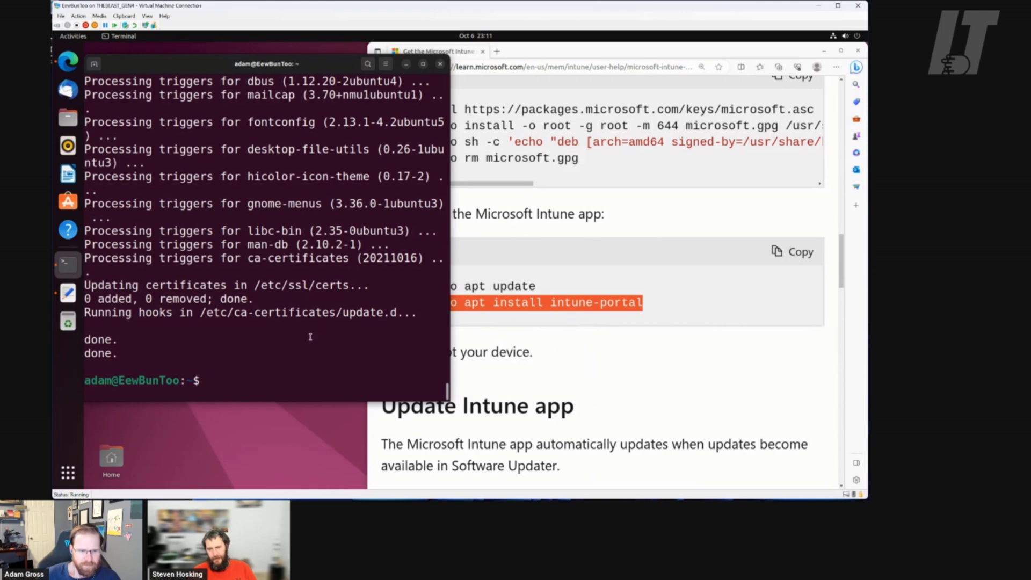
Run a plain 'shutdown' command in the terminal
text(shu)
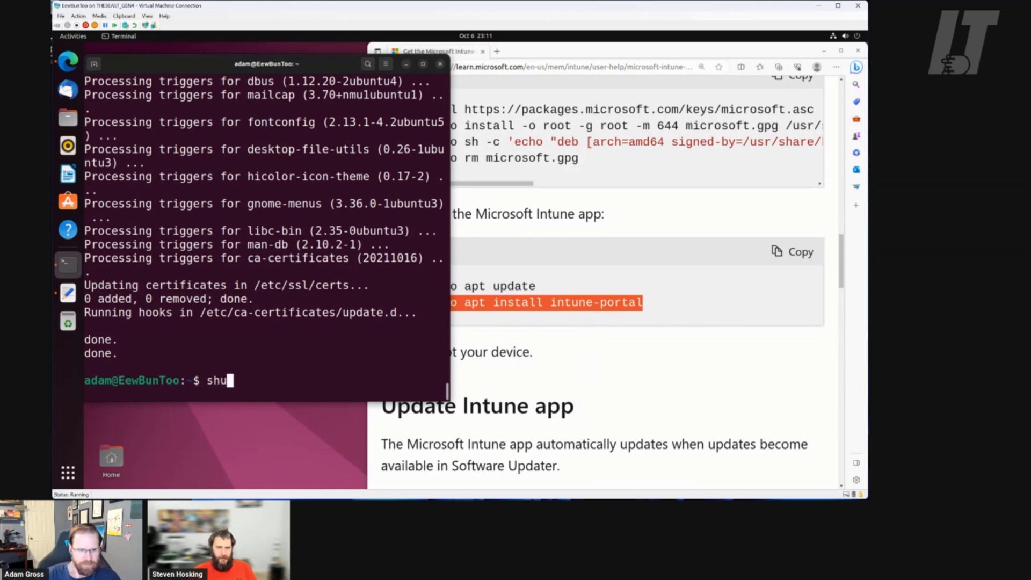
text(tdiwn)
key(BackSpace)
key(BackSpace)
key(BackSpace)
text(own)
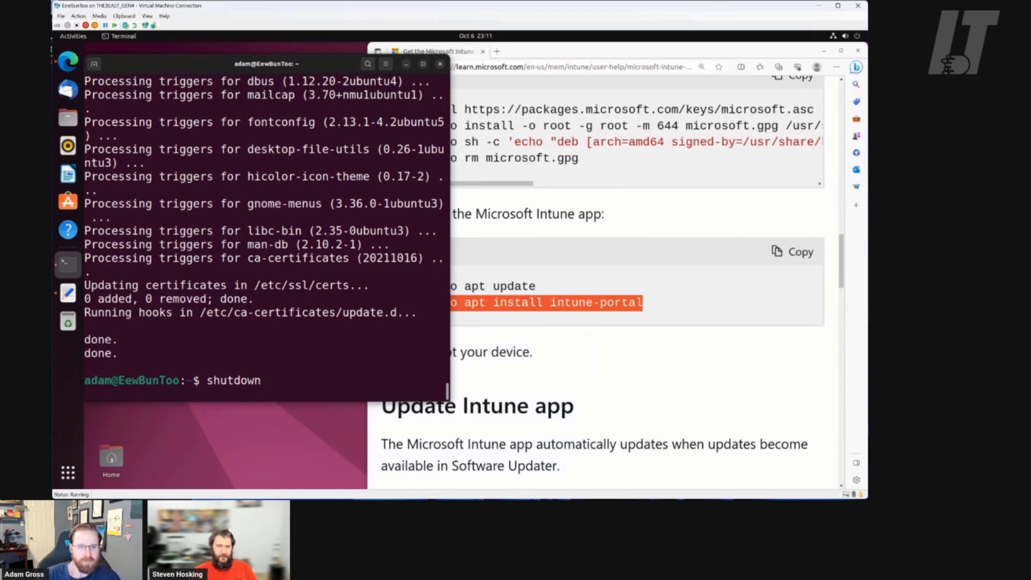
key(Return)
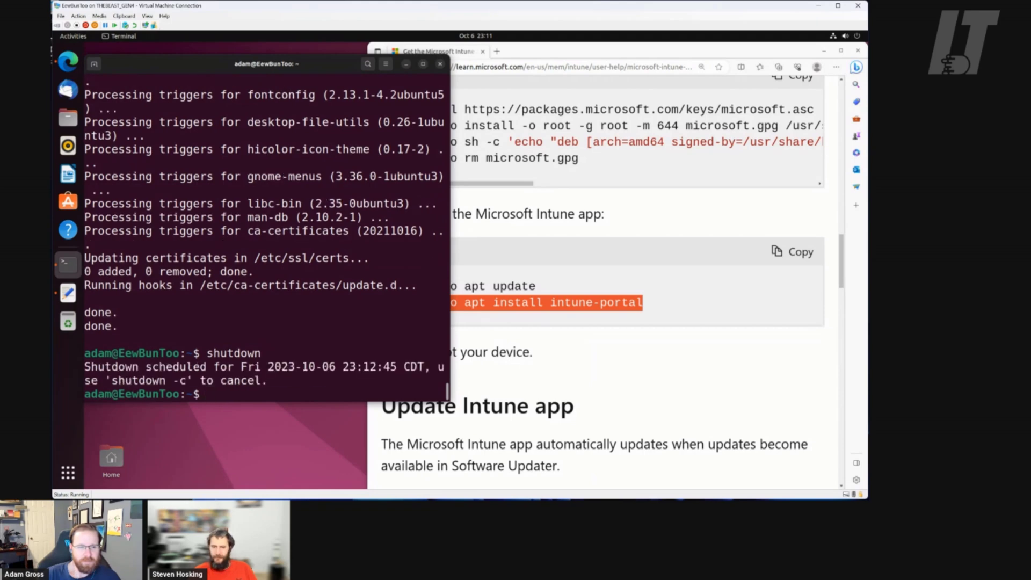
Schedule an immediate reboot with 'shutdown -r -t 0' and show the applications overview
text(shutdown -r - t)
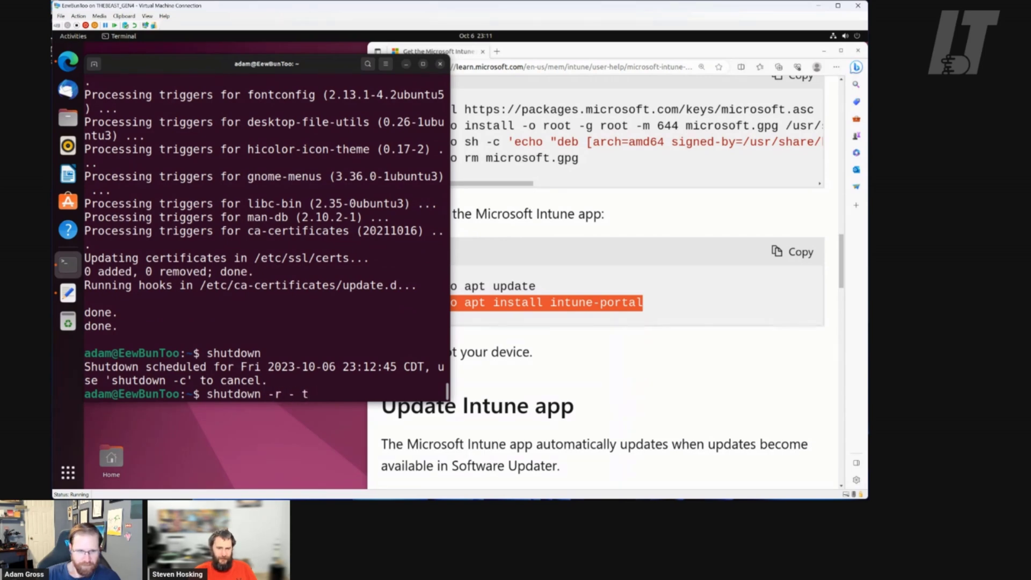
key(BackSpace)
text(-t 0)
key(Return)
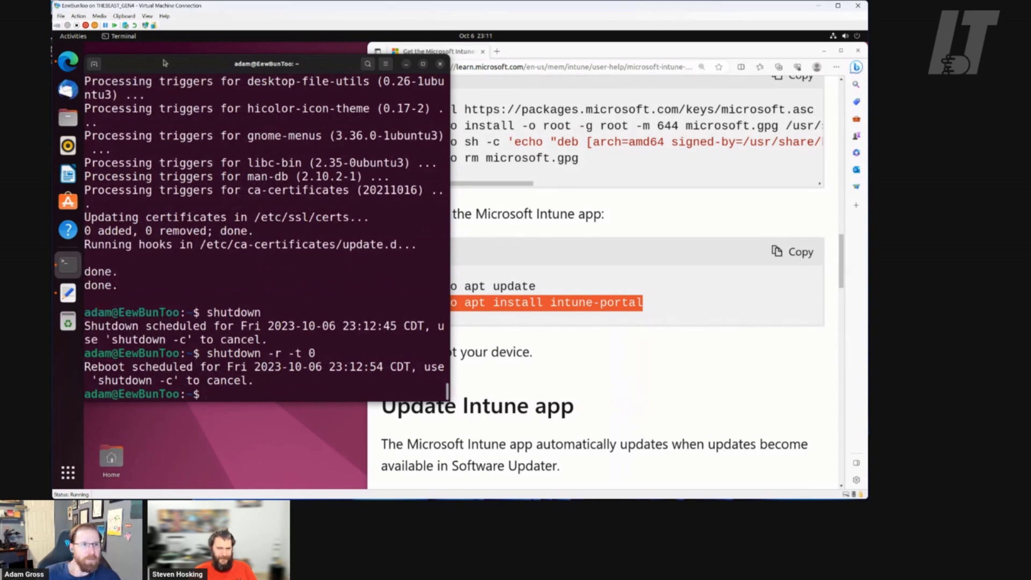
click(68, 473)
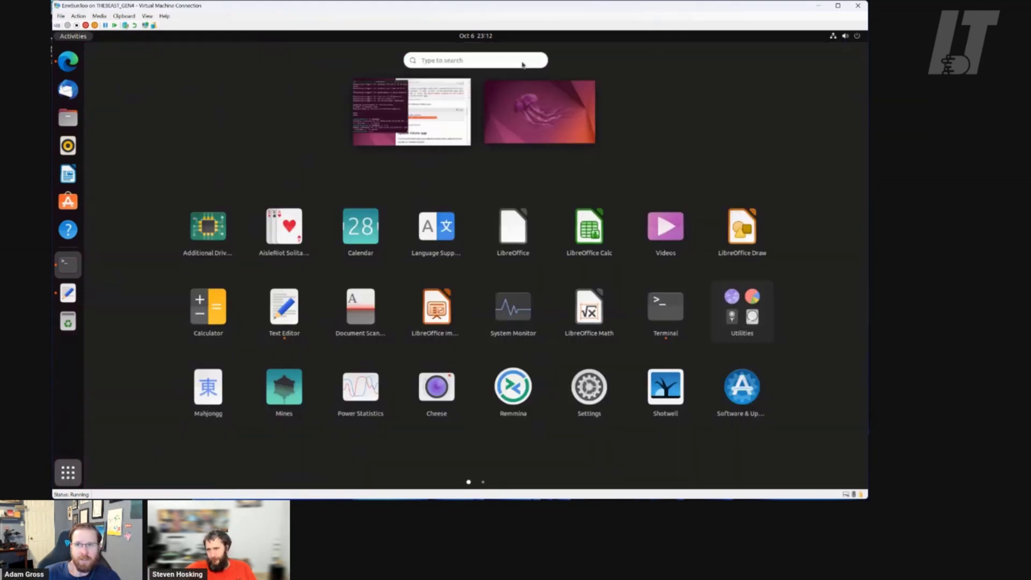
Restart the VM via the system menu's Power Off / Log Out, Restart option
click(858, 36)
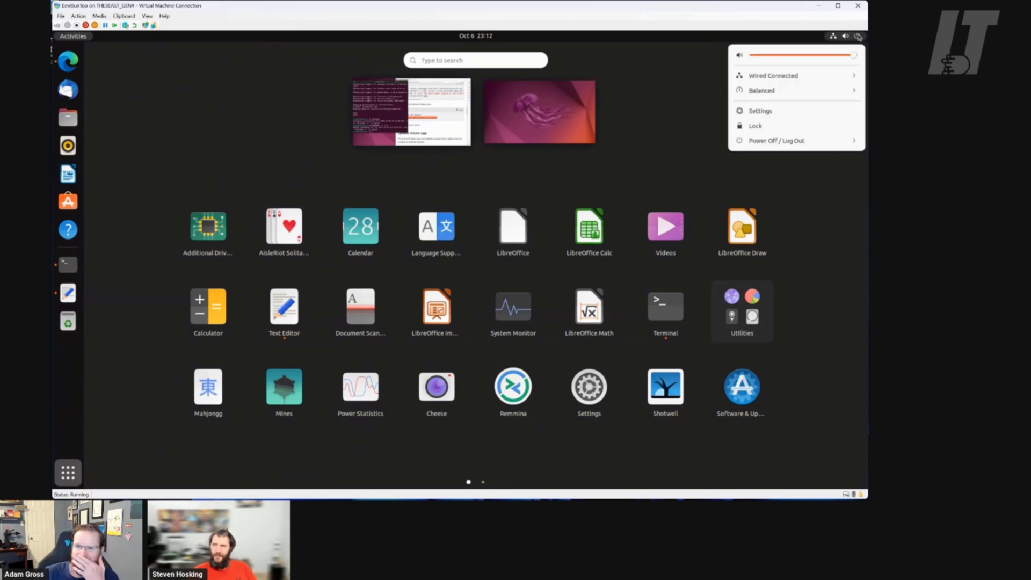
click(782, 142)
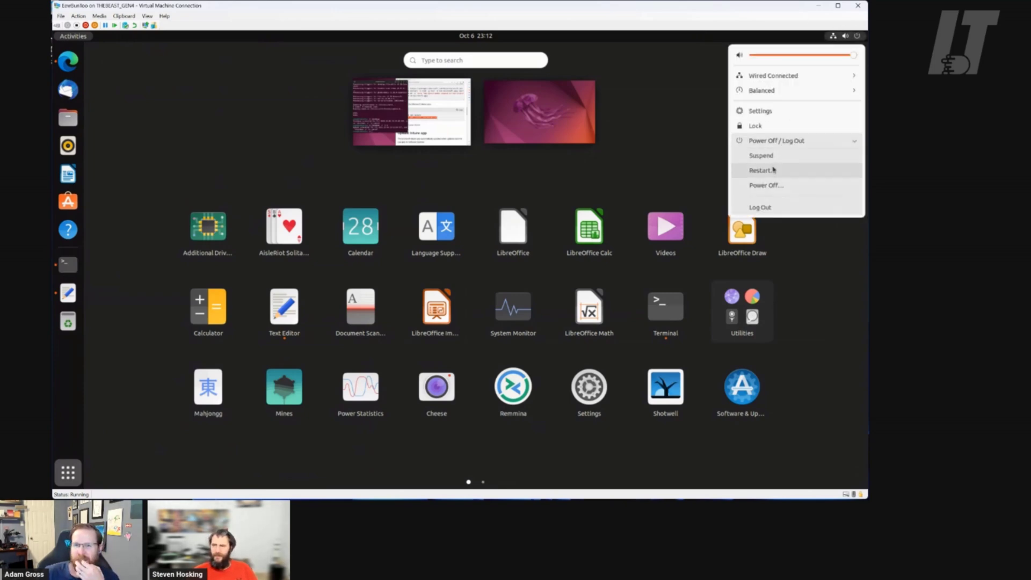
click(774, 172)
click(495, 321)
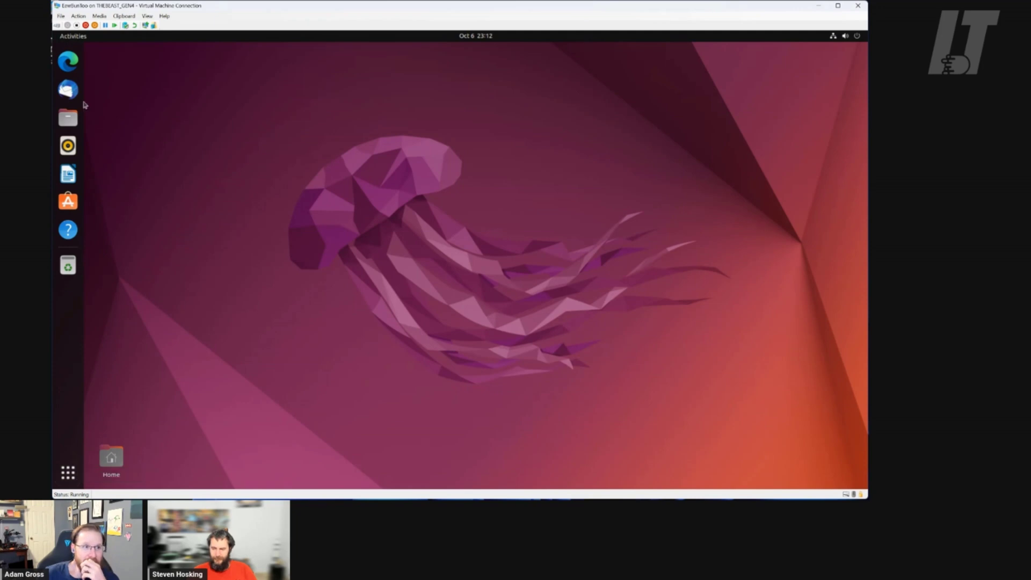
Launch Microsoft Intune from the second page of the app grid and begin signing in
click(68, 472)
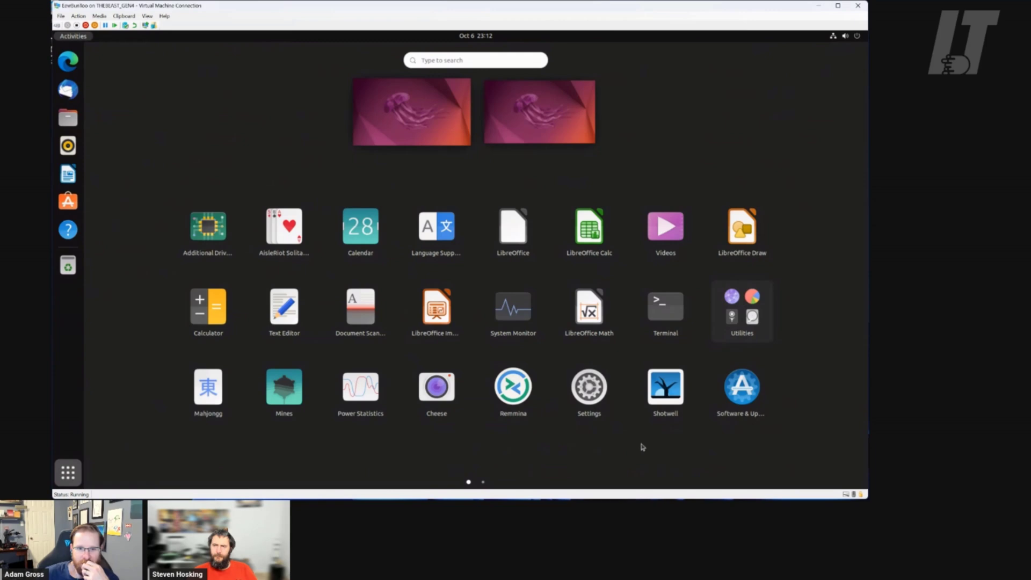
drag(643, 448, 280, 430)
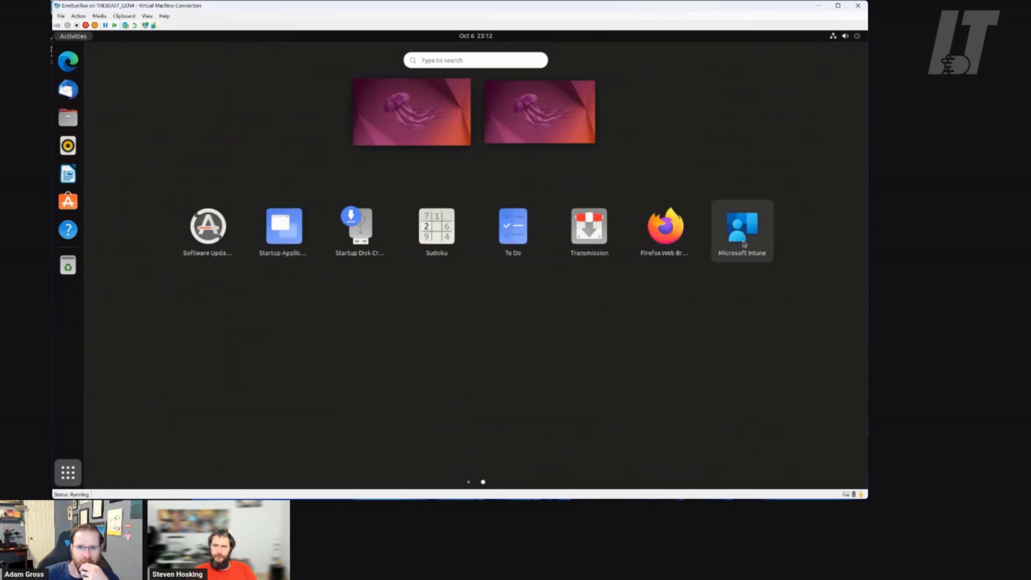
click(744, 244)
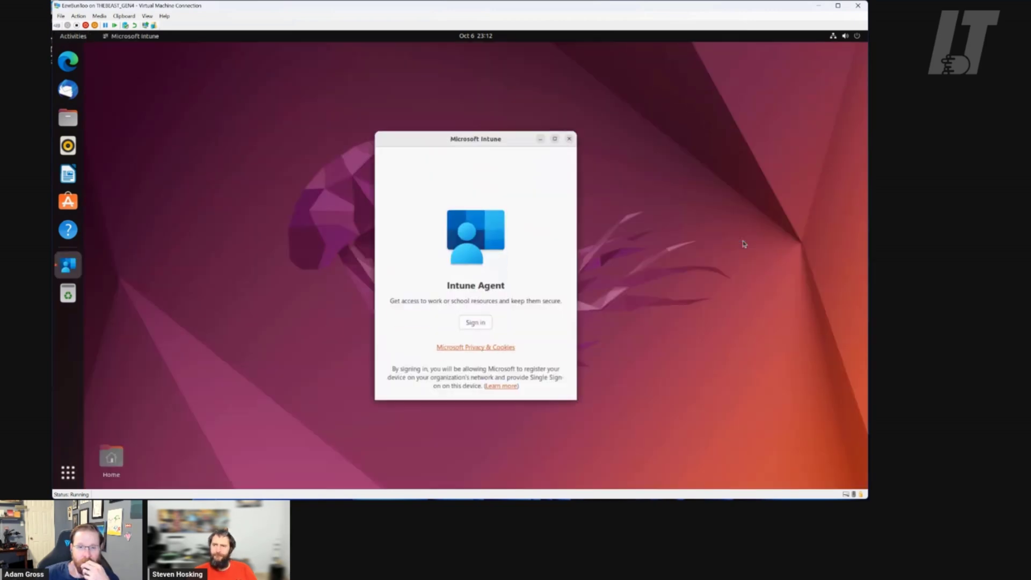
click(484, 324)
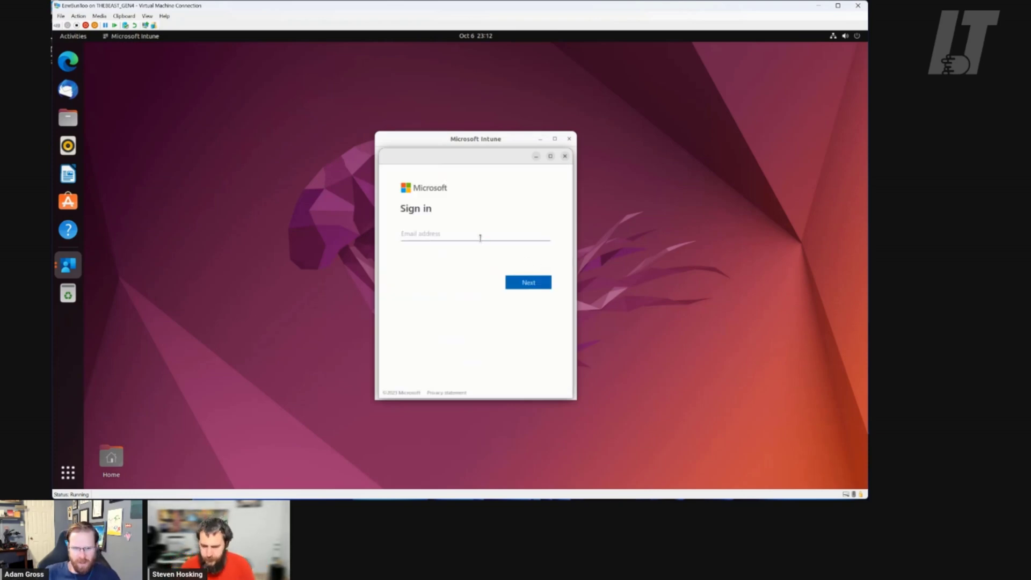
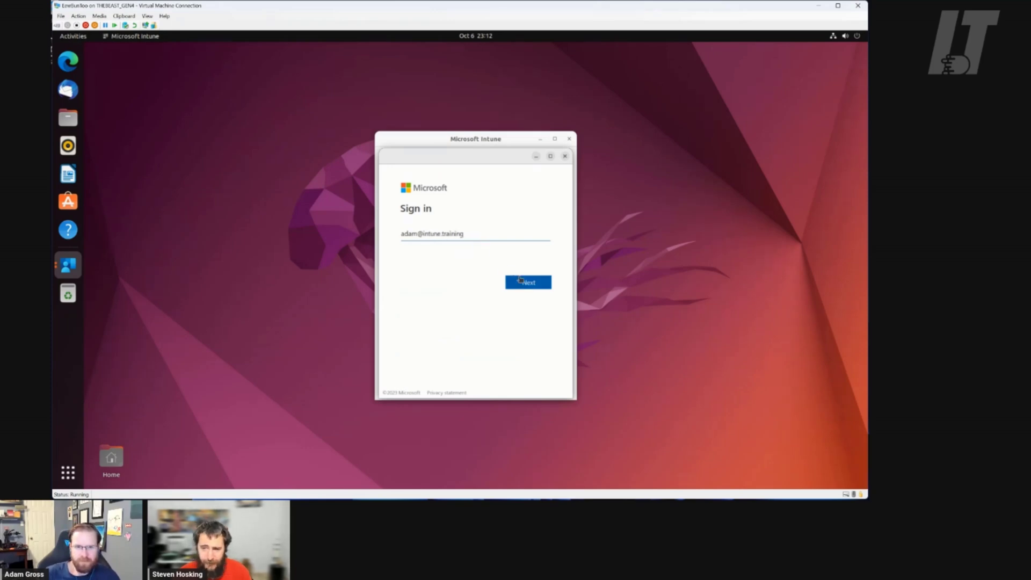
Enter the work account email and password, then open the Linux devices list
click(521, 279)
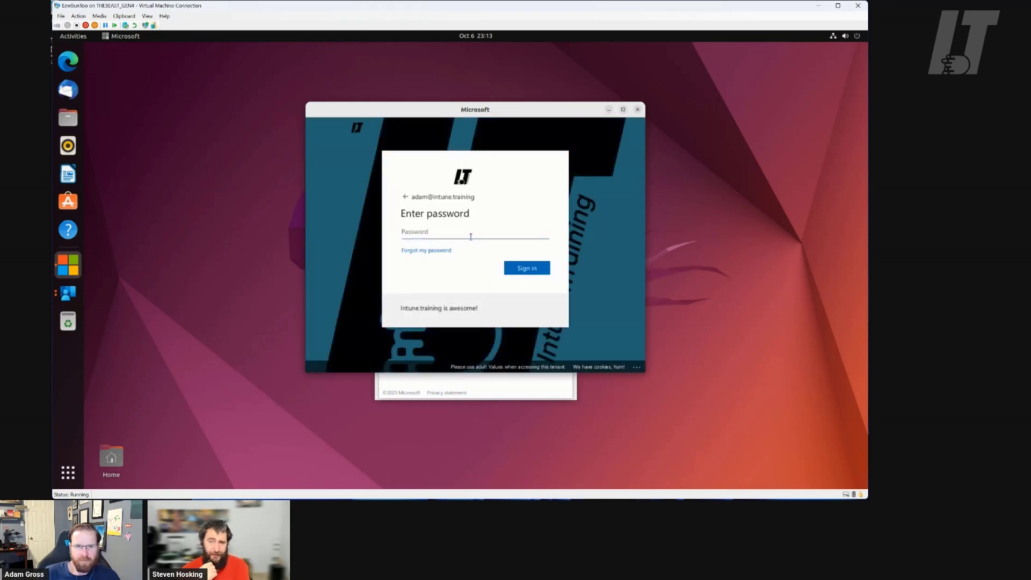
text(••••••••)
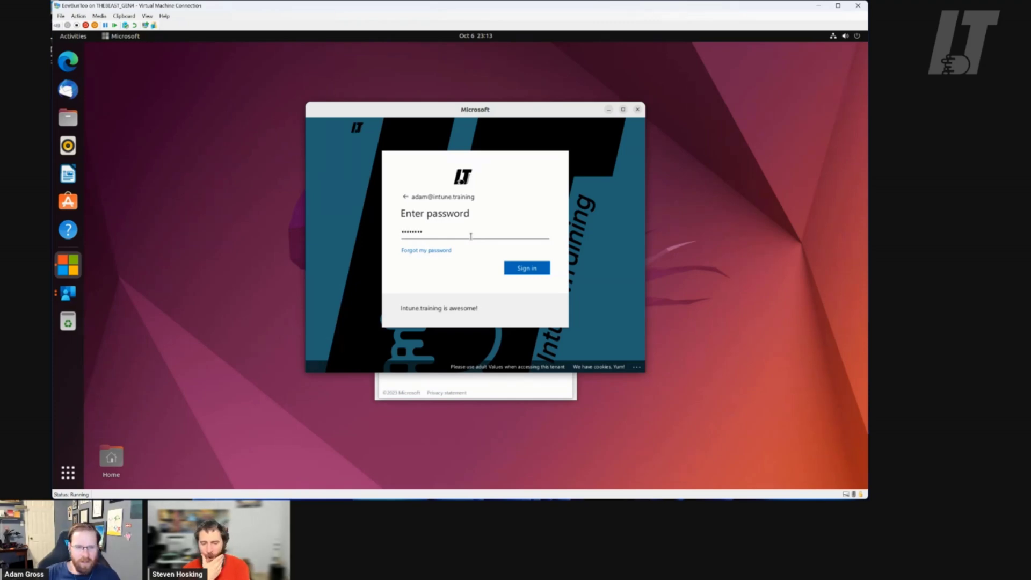
text(•)
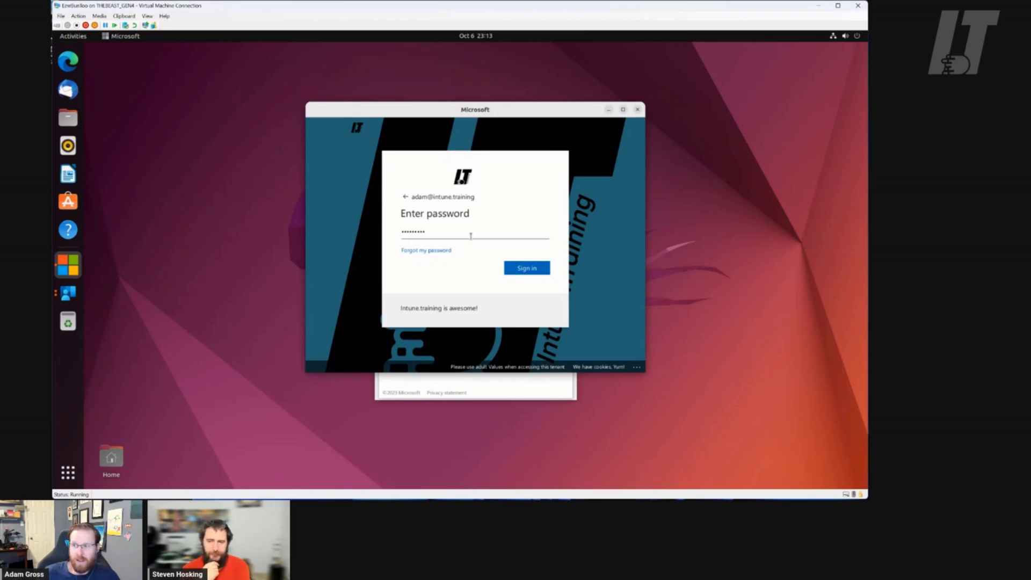
click(527, 268)
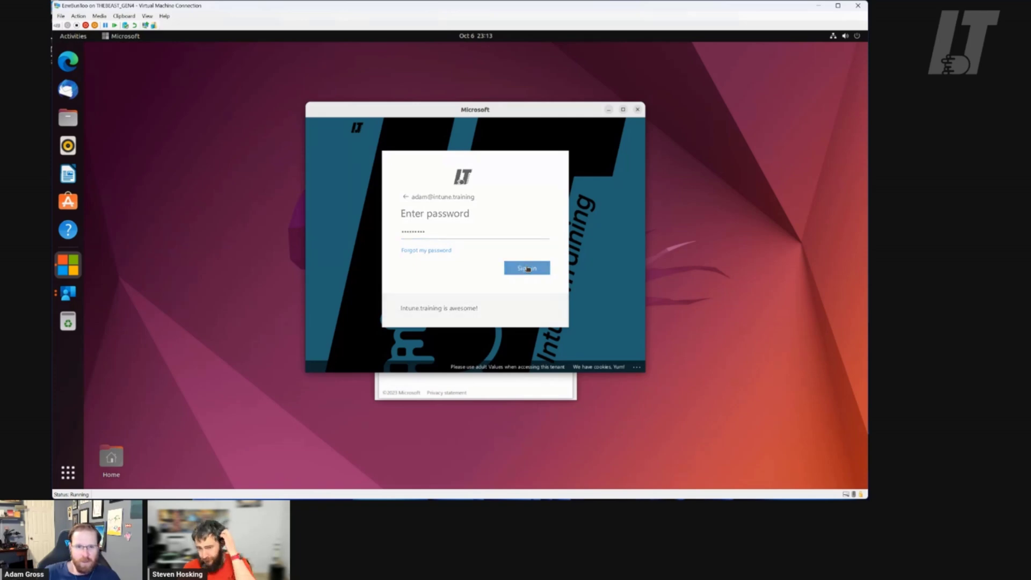
click(459, 240)
text(*****)
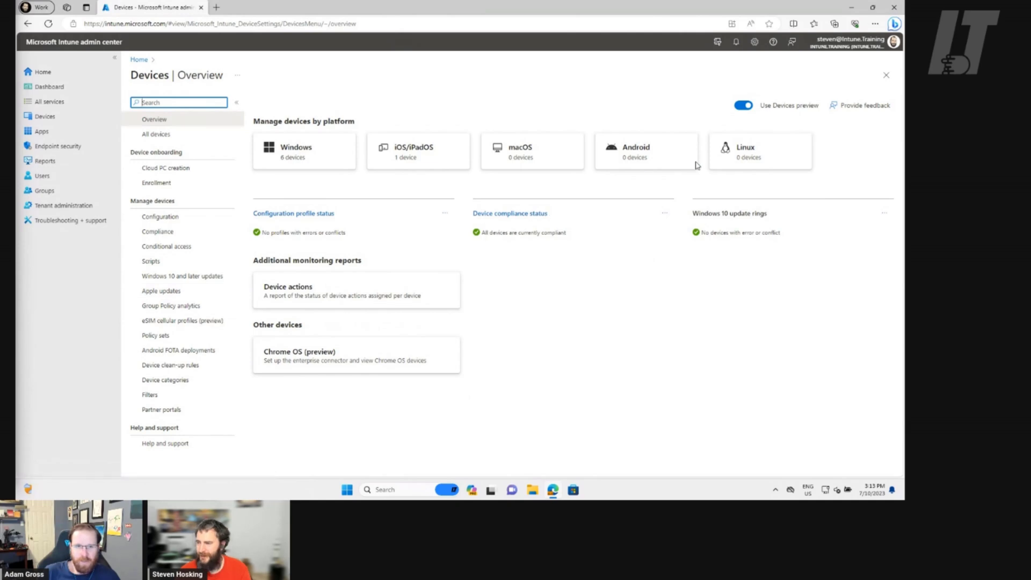
click(747, 160)
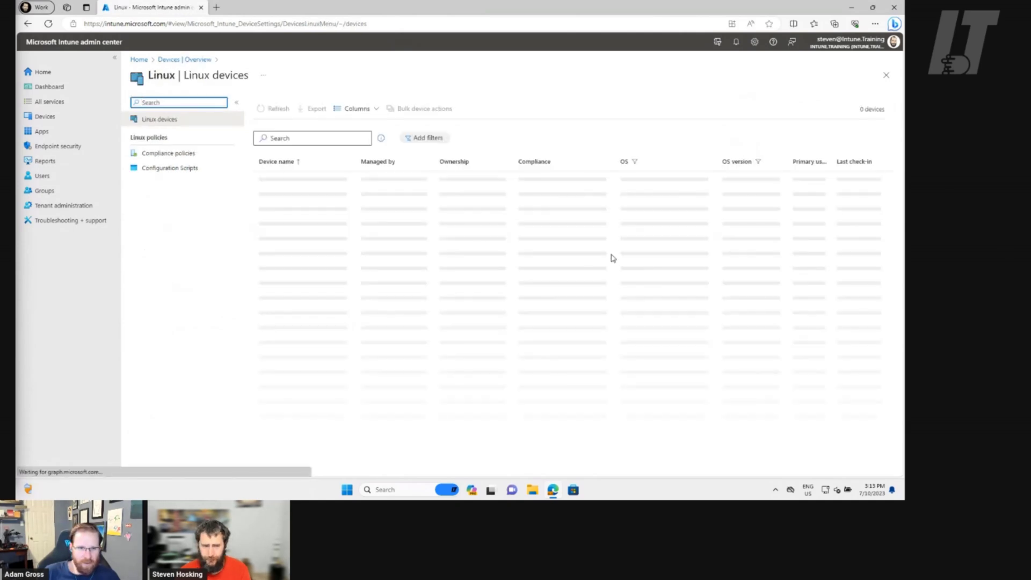
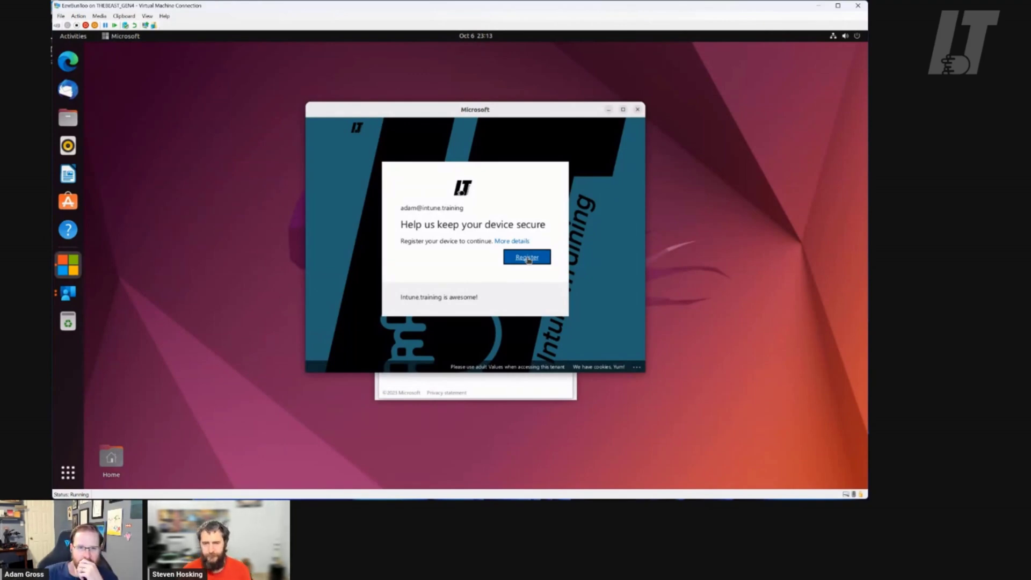
Register the Ubuntu device with the organization from the device-security prompt
click(527, 258)
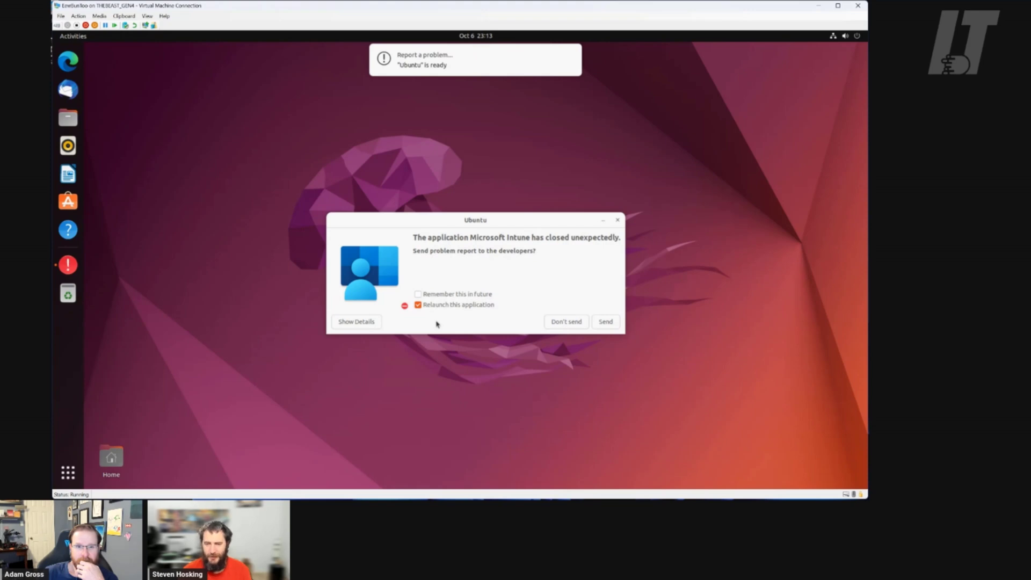
Review the crash report details and send them so Intune relaunches
click(367, 324)
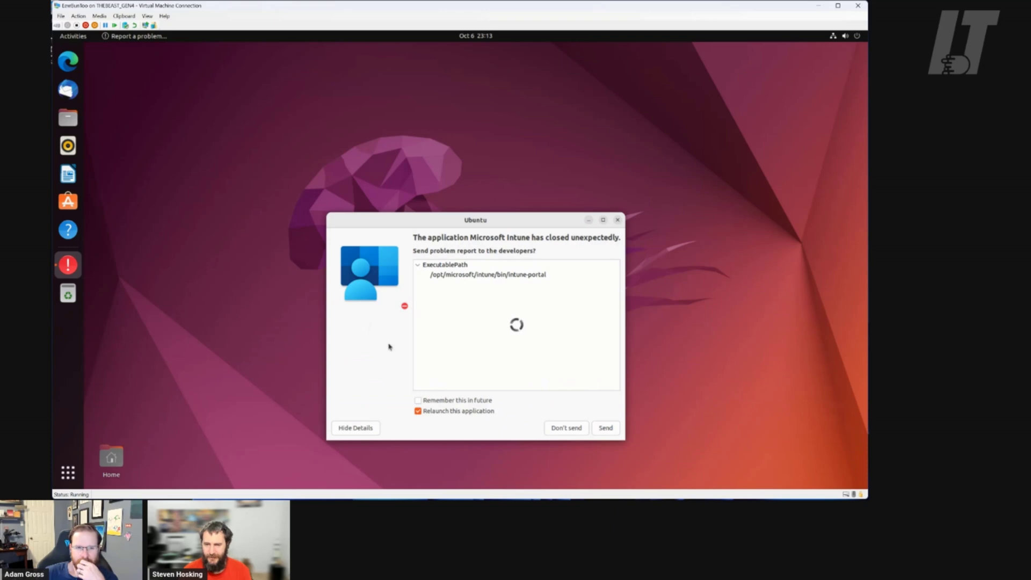
click(613, 432)
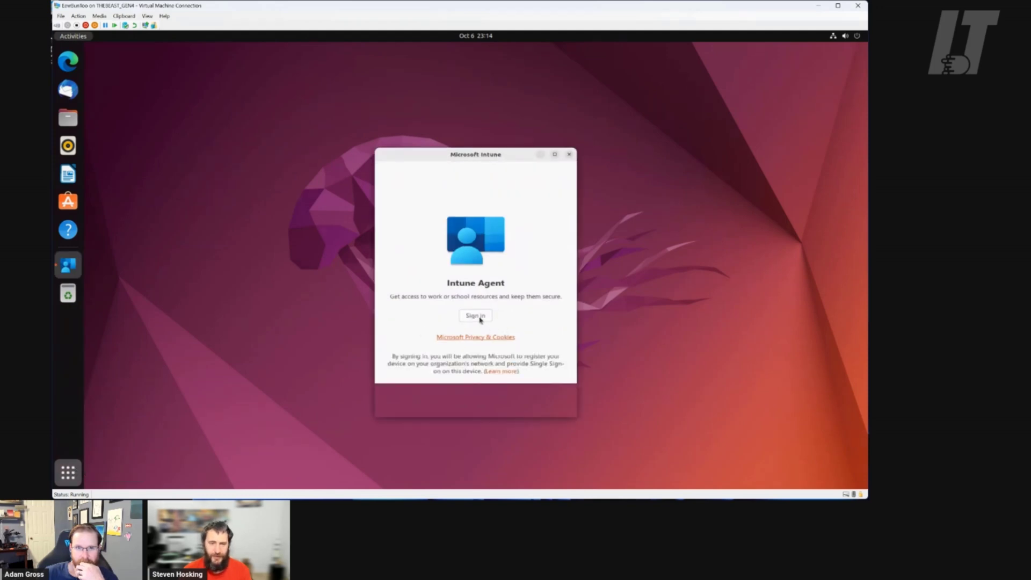
Sign in to the Intune Agent with the work account e-mail and register the device
click(476, 319)
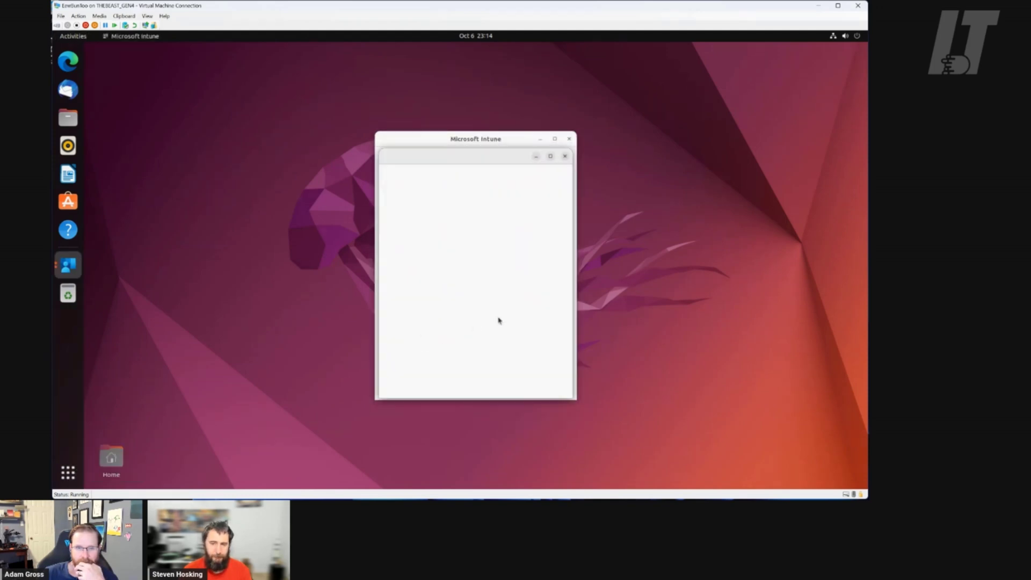
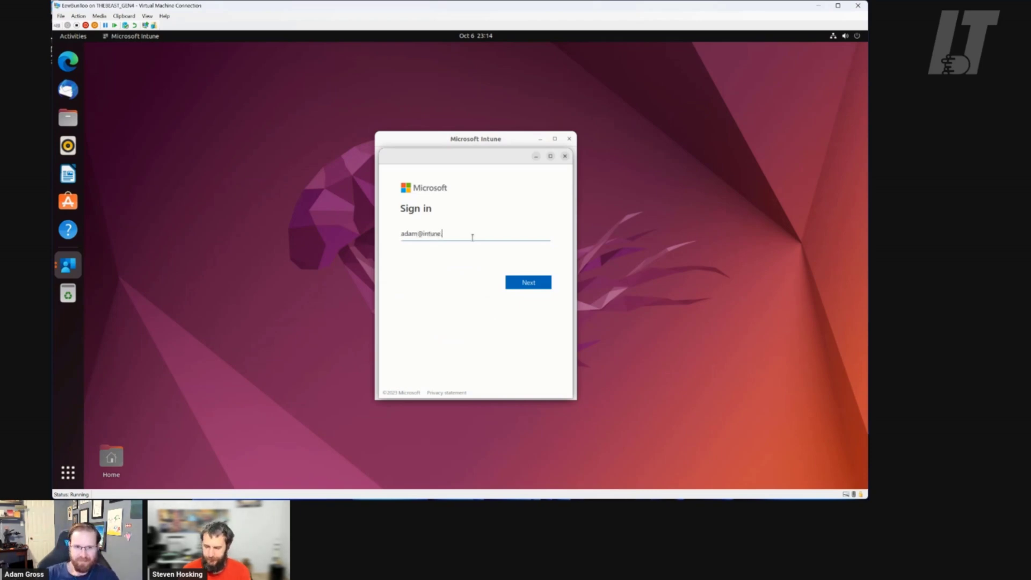
click(543, 285)
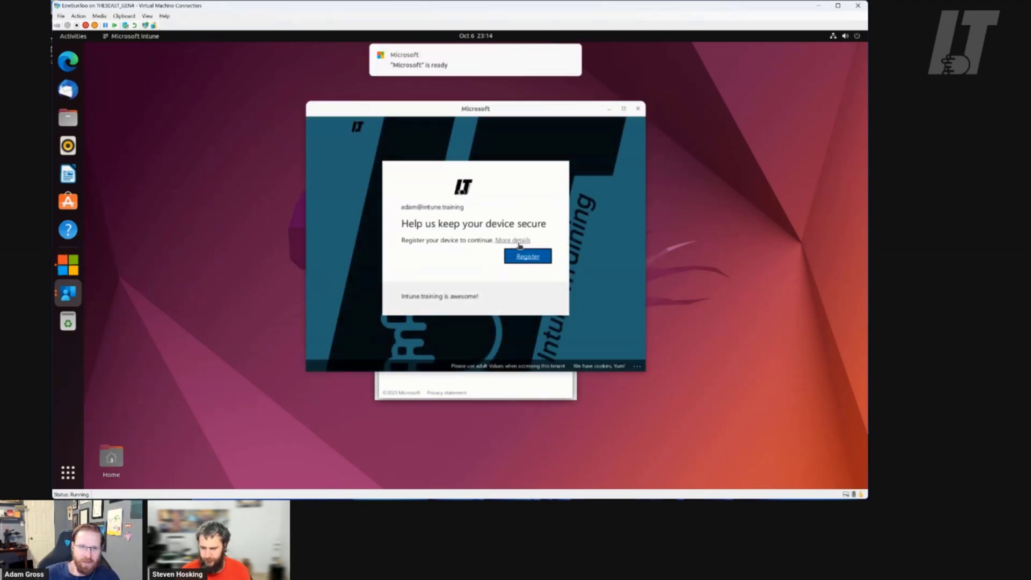
click(527, 257)
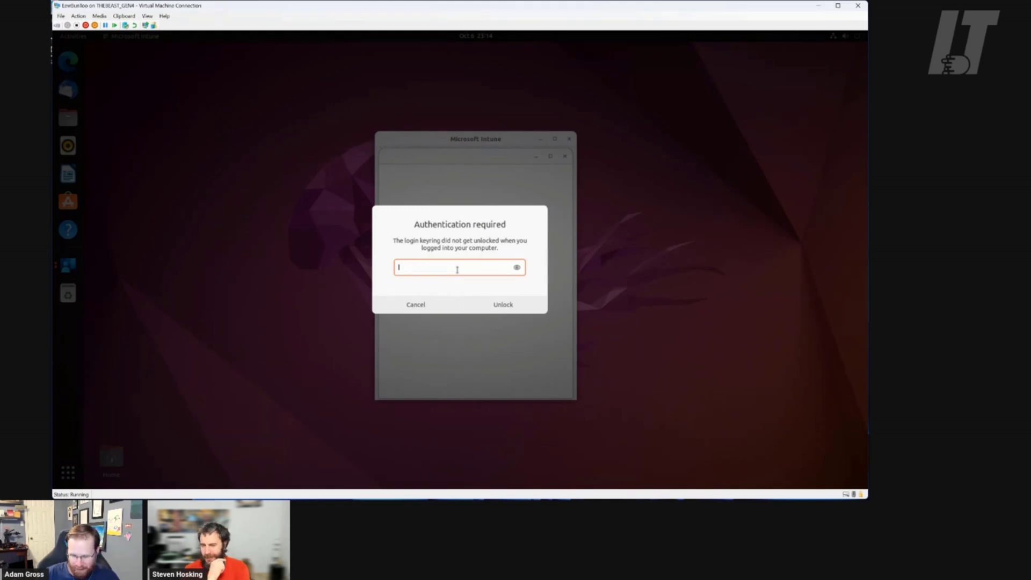
Unlock the Ubuntu login keyring with the keyring password
text(••••)
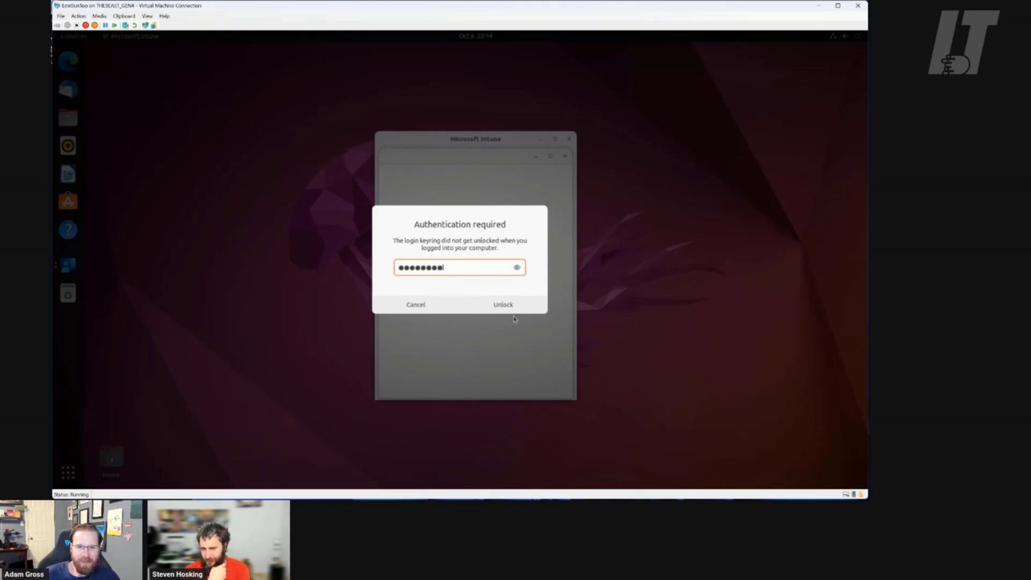
click(513, 311)
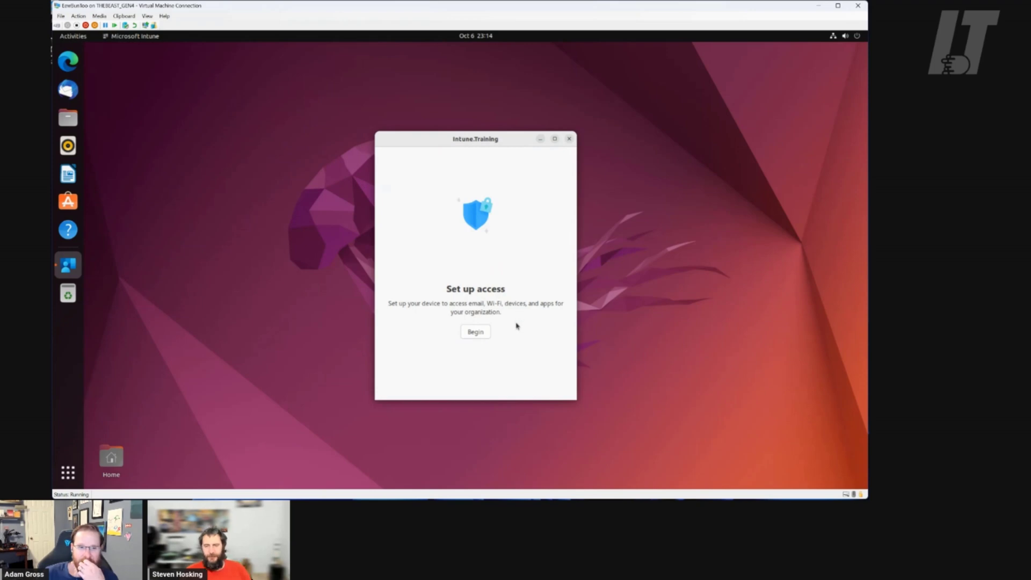
Begin access setup and enrollment, then enlarge the EewBunToo device details window
click(477, 333)
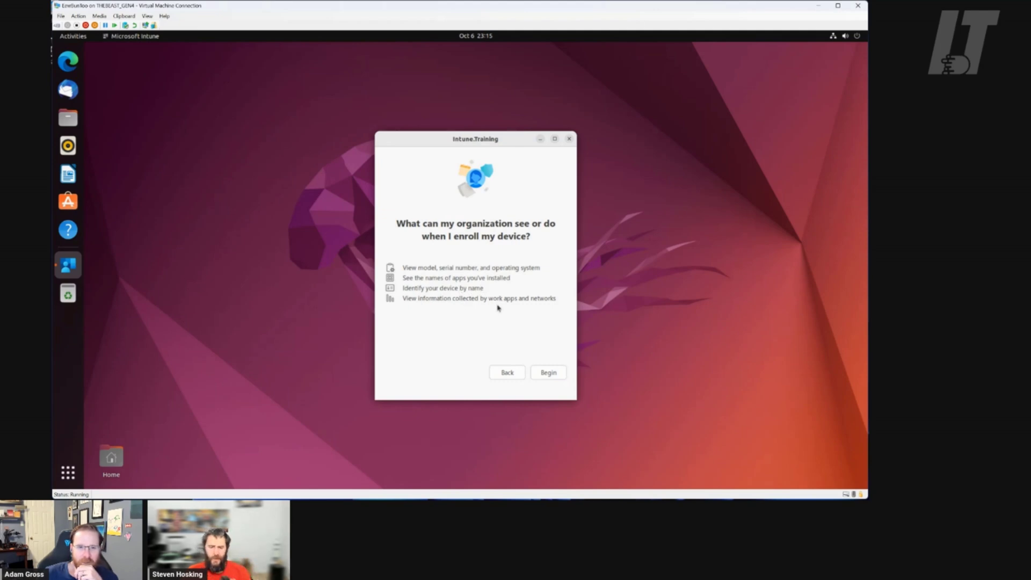
click(554, 375)
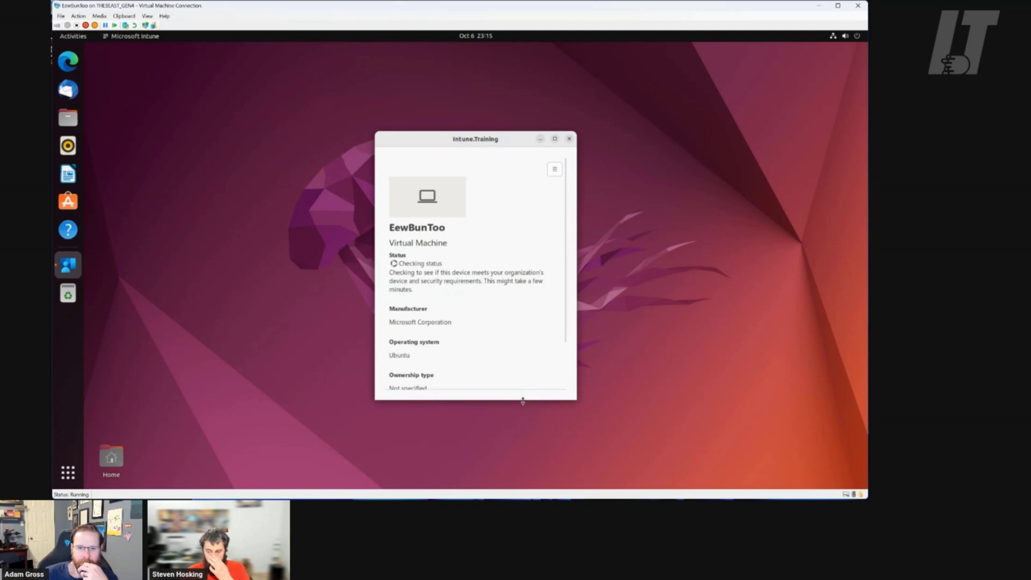
drag(522, 400, 516, 480)
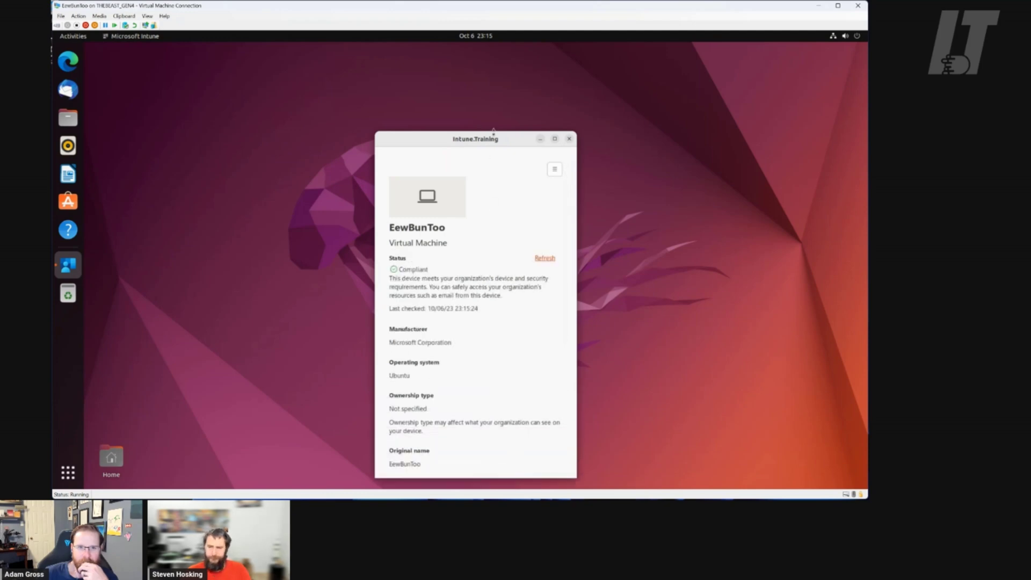
Enlarge the Intune.Training window and view the Remove Device and About menu options
drag(502, 132, 502, 84)
click(555, 124)
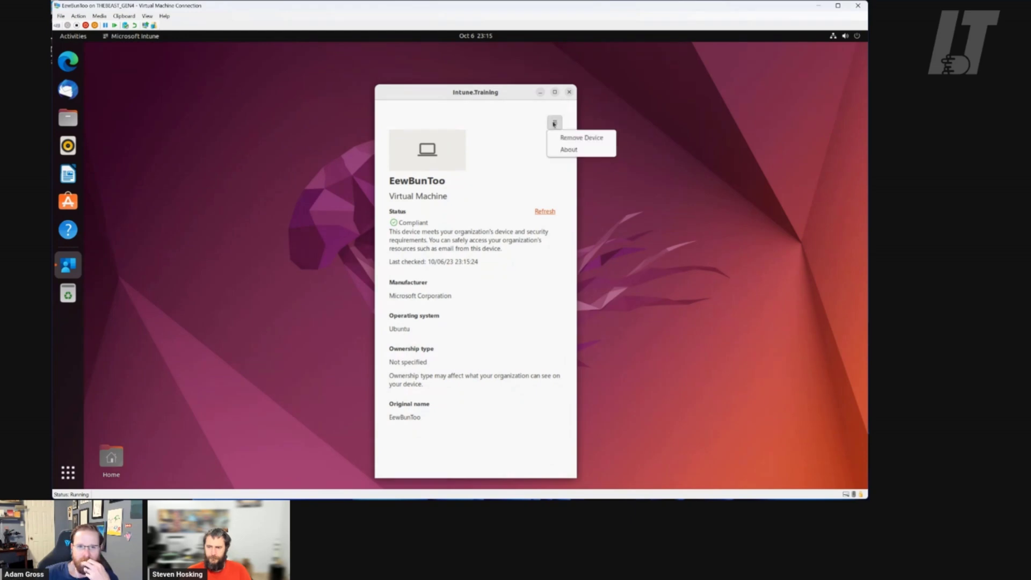
click(514, 131)
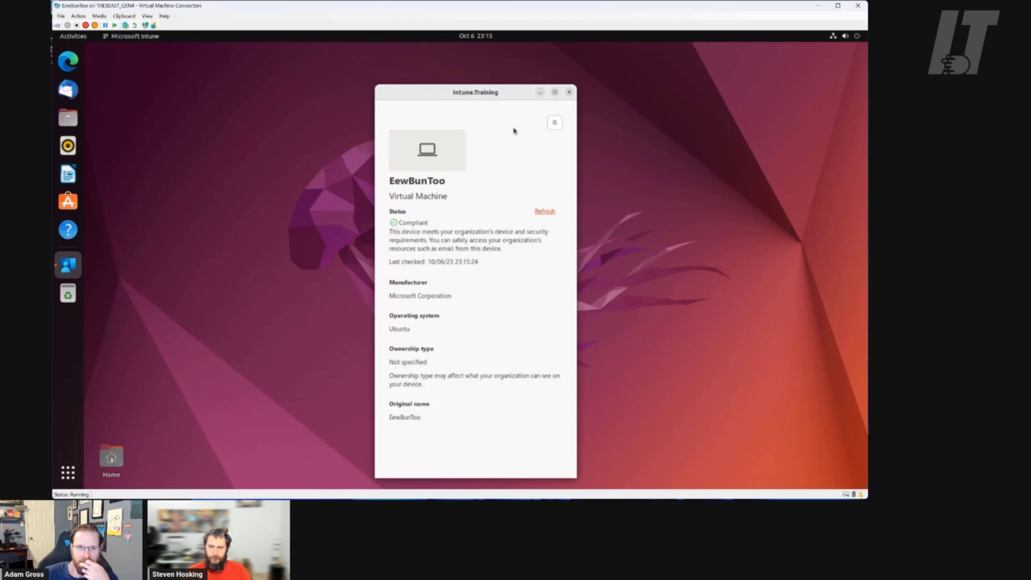
click(552, 123)
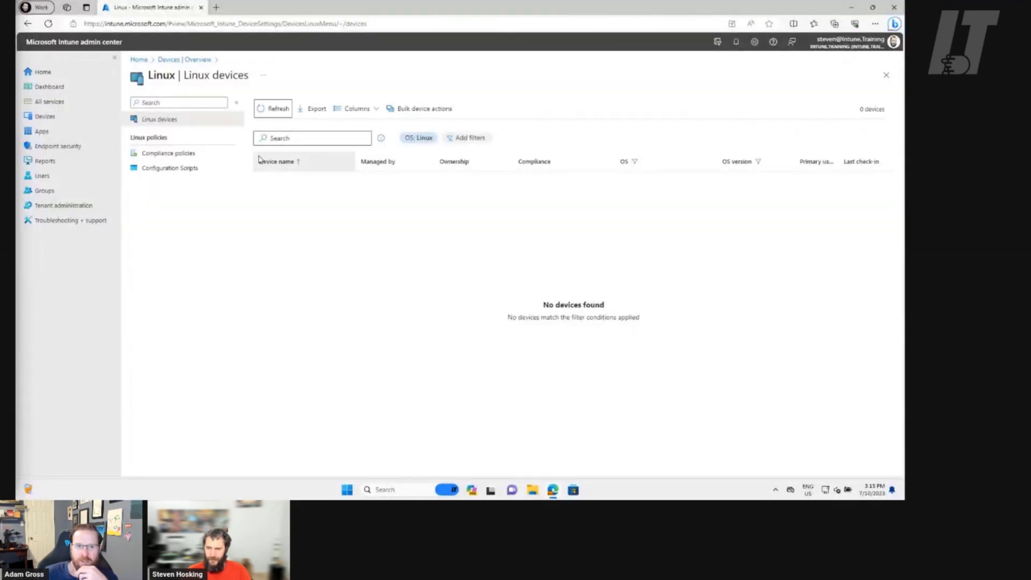
Refresh the Linux devices list, then return via Home to the Devices overview
click(277, 109)
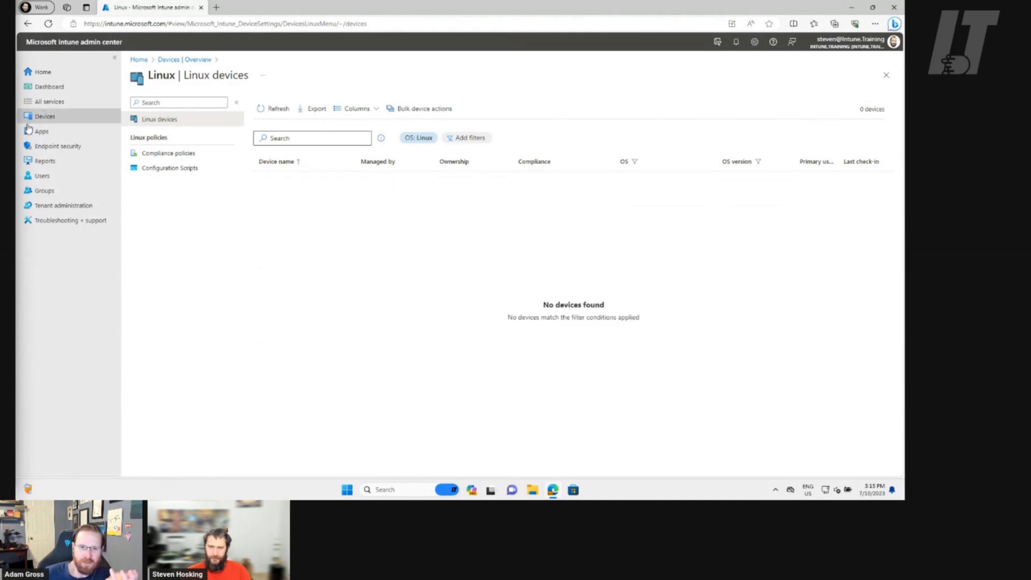
click(54, 74)
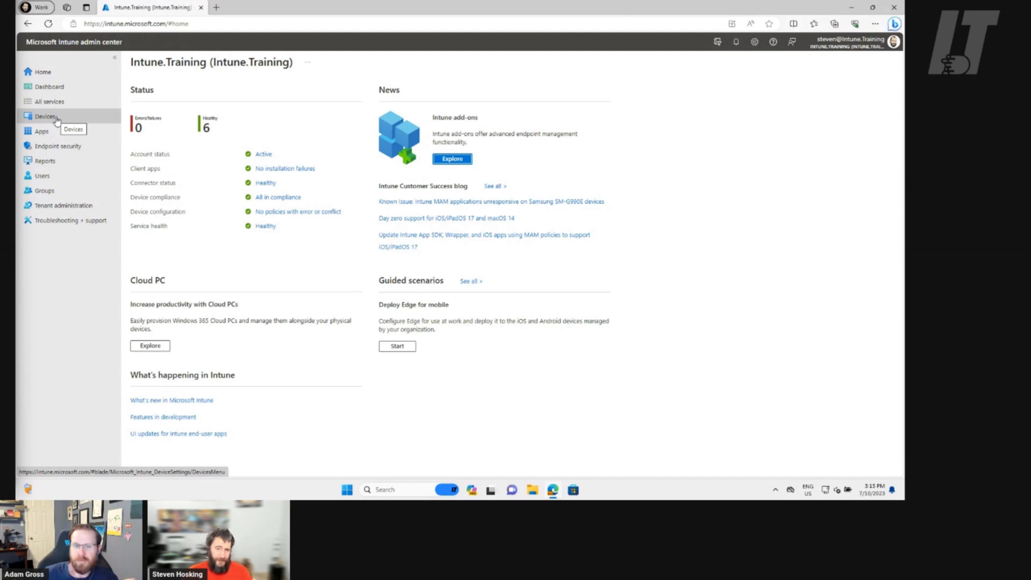
click(56, 119)
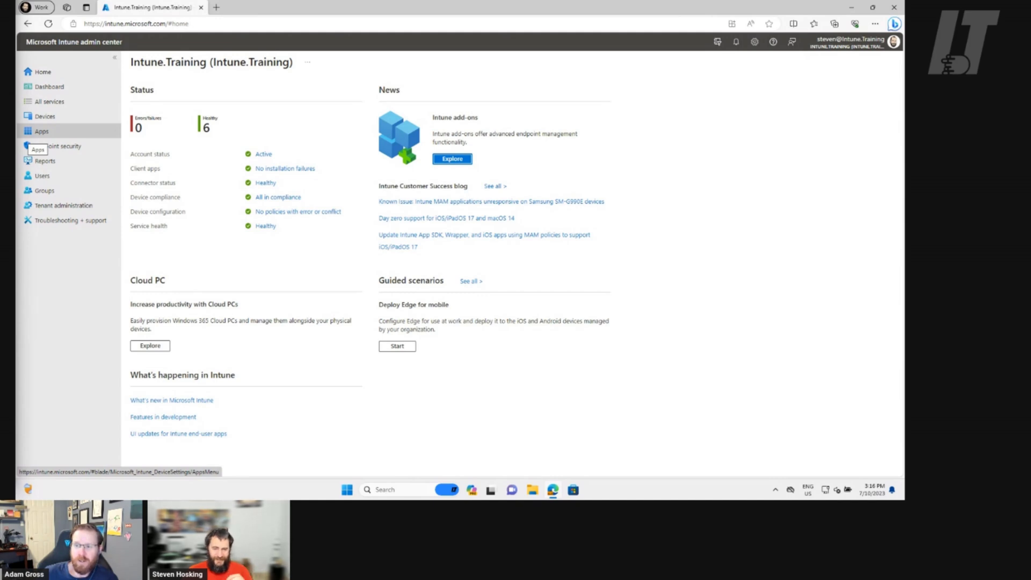
click(45, 116)
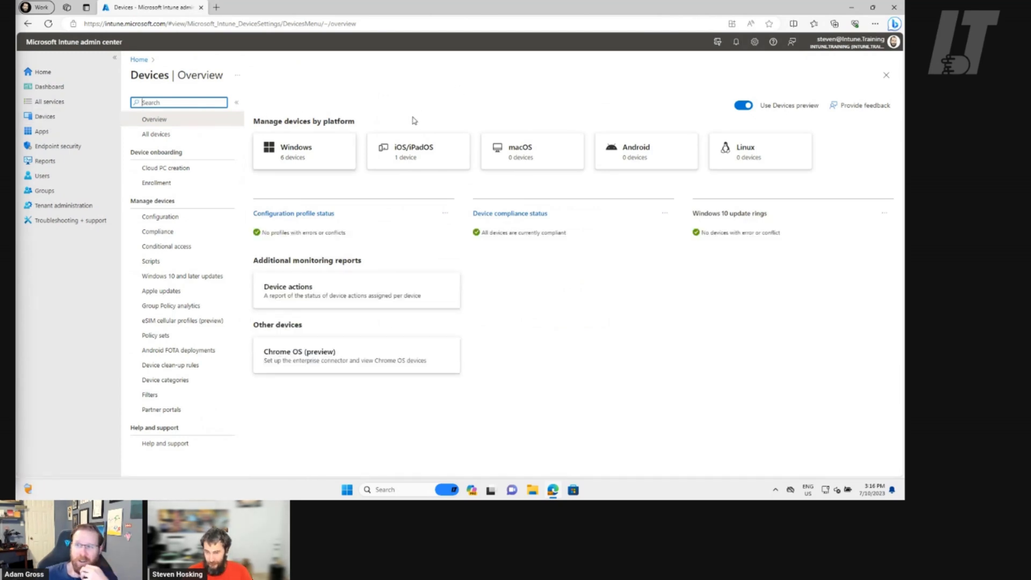
click(66, 76)
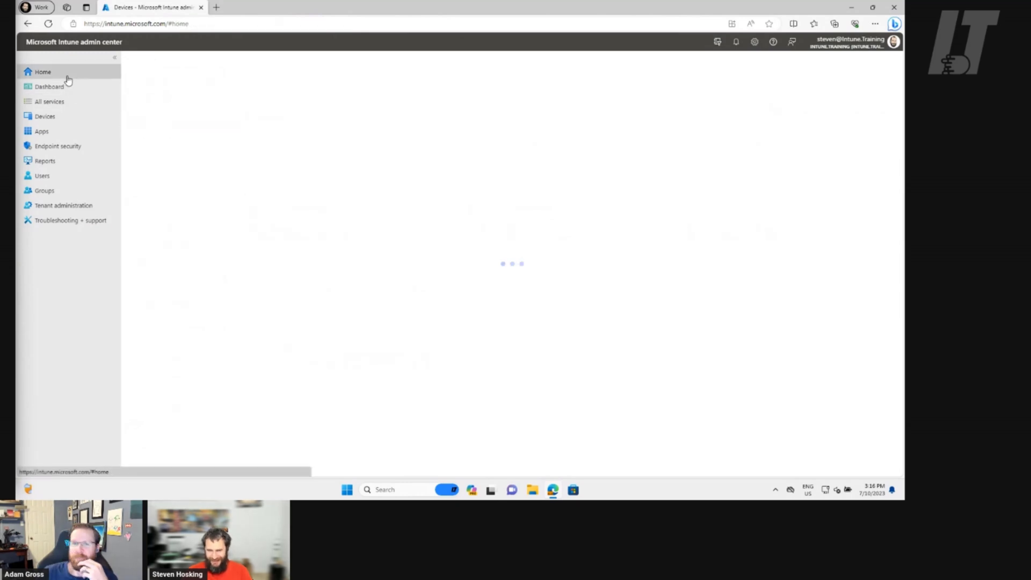
click(59, 119)
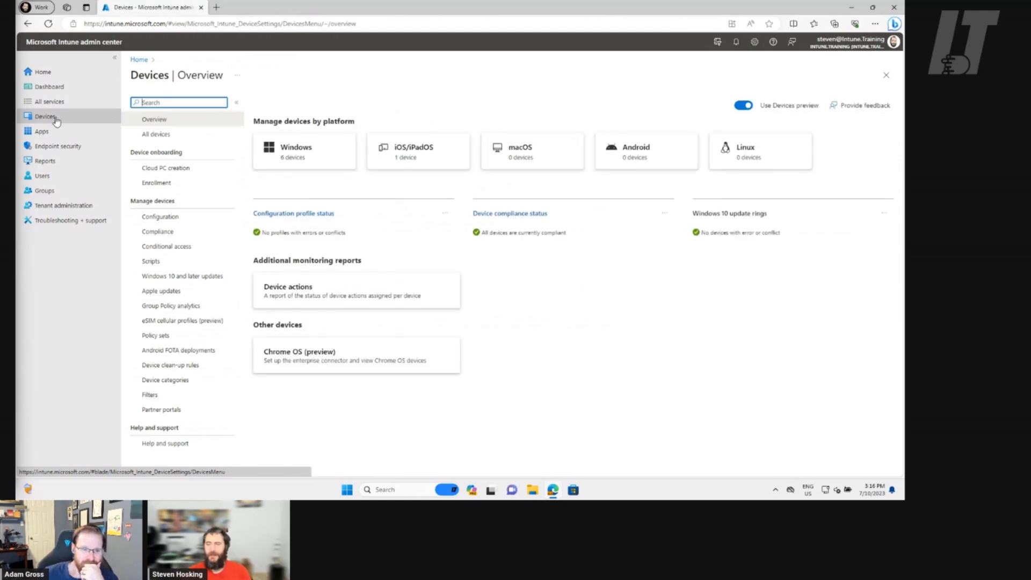
Open Linux devices, refresh the list, and view the Linux compliance policies
click(775, 159)
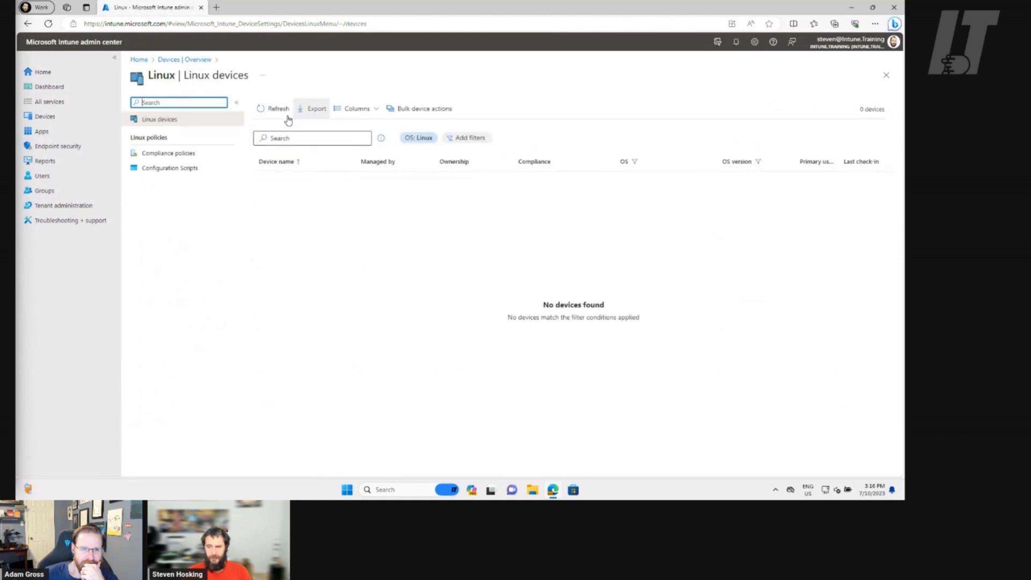
click(263, 110)
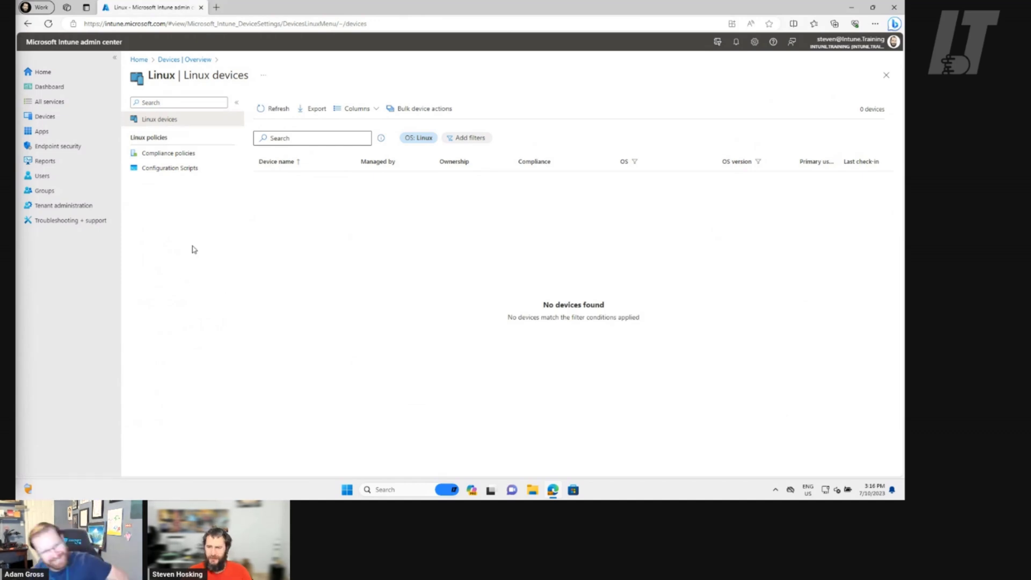
click(177, 154)
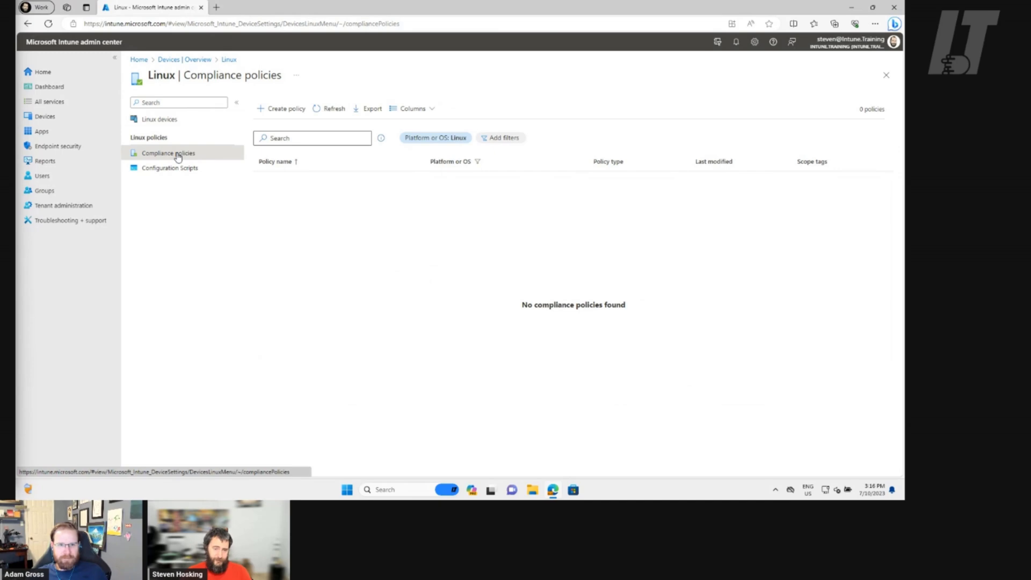
Create a new Linux Settings catalog compliance policy
click(293, 117)
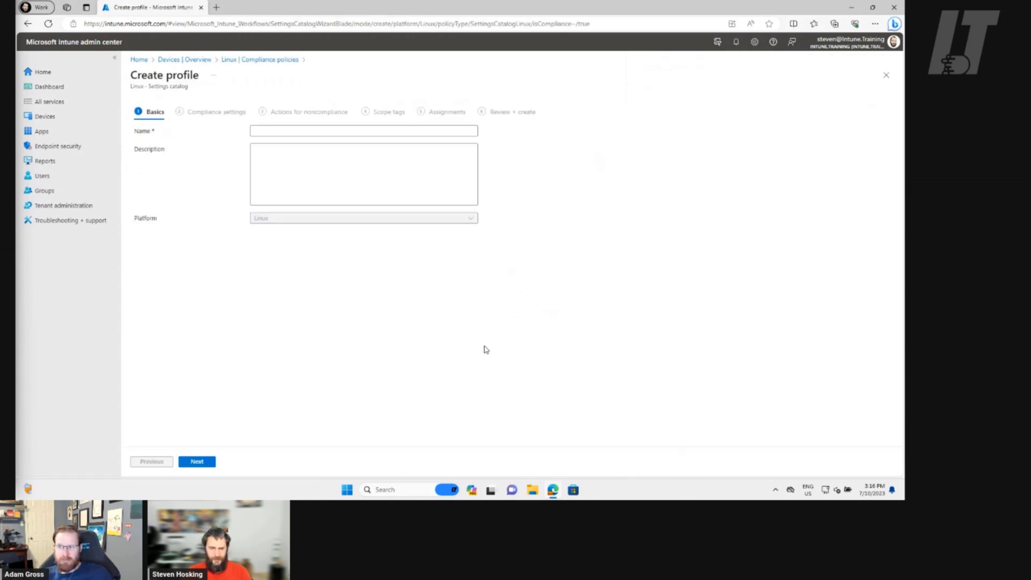
Start a Windows 10 and later compliance policy from Windows compliance policies
click(198, 61)
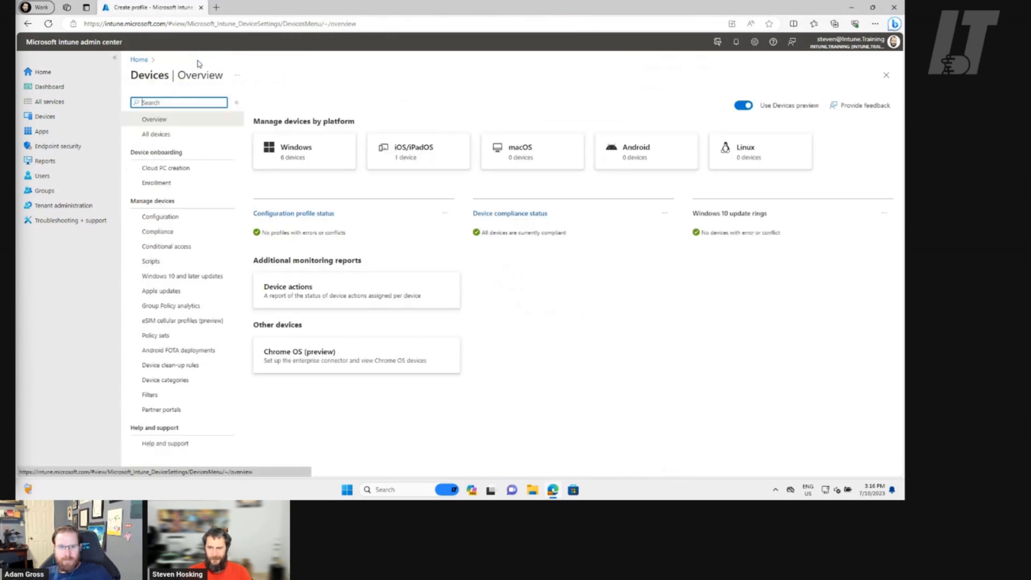
click(297, 151)
click(196, 168)
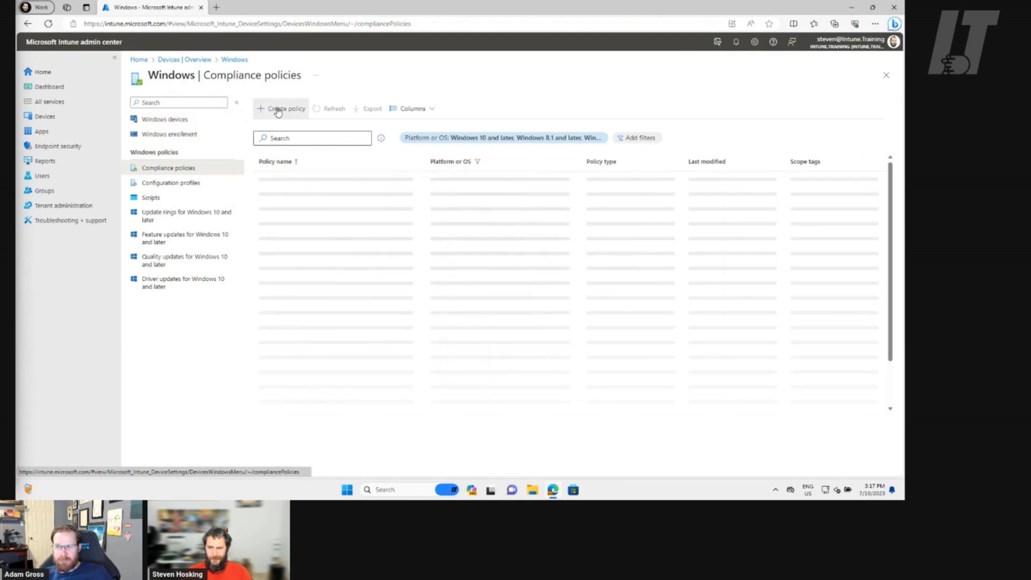
click(276, 108)
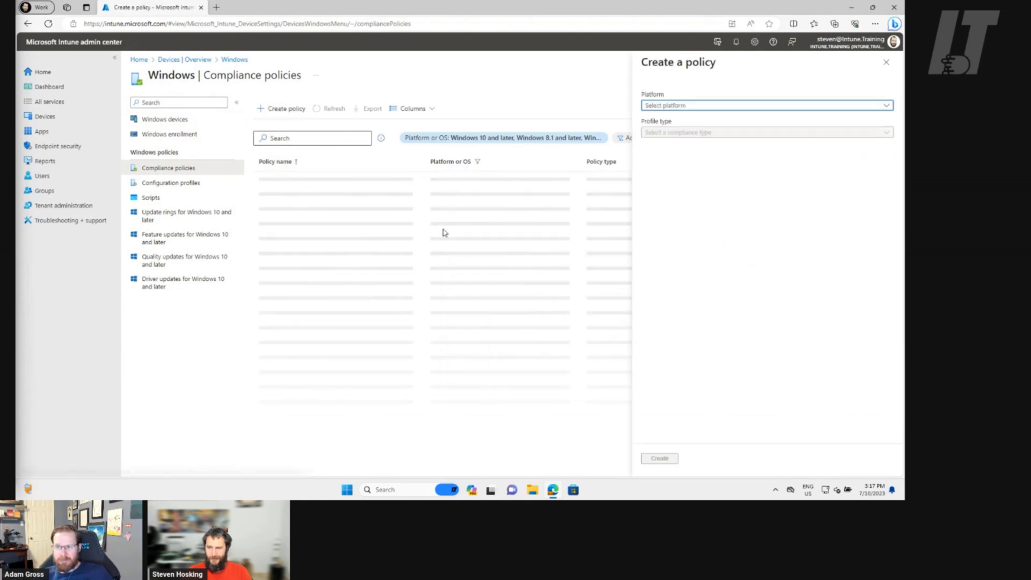
click(746, 107)
click(726, 118)
click(708, 143)
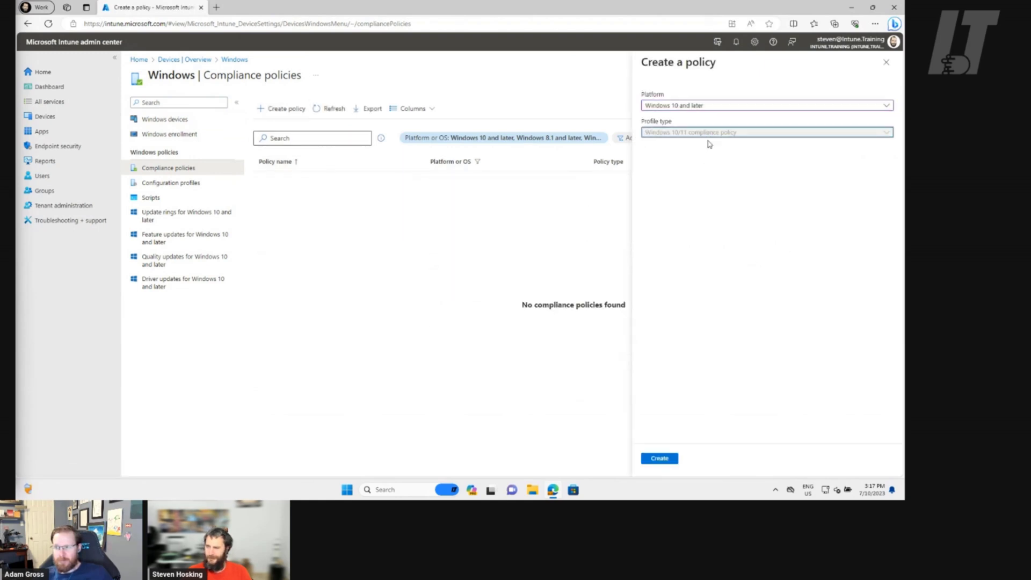
click(663, 458)
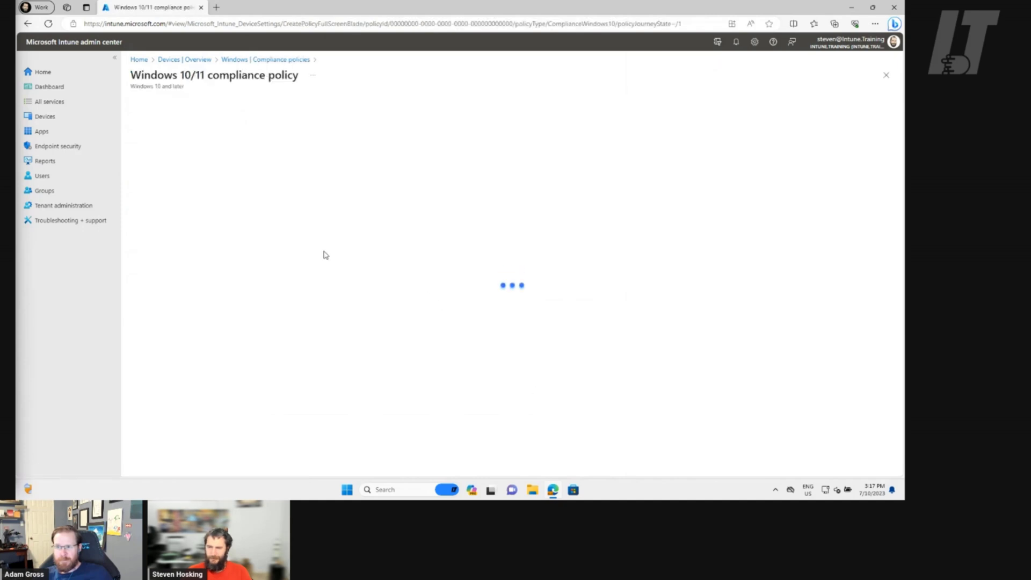
Name the policy 'demo', preview Custom Compliance settings, then go to Devices overview
click(283, 131)
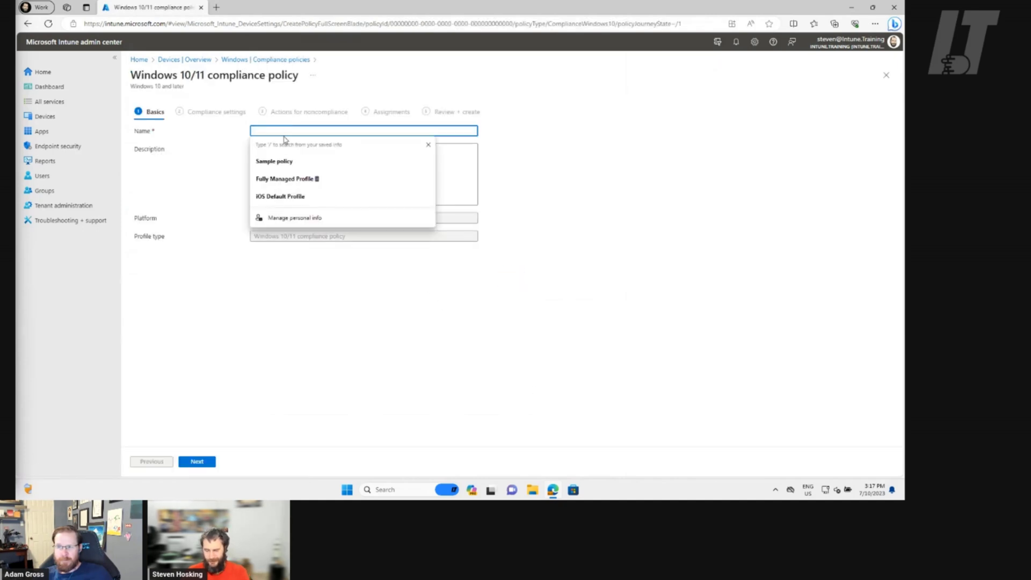
text(demo)
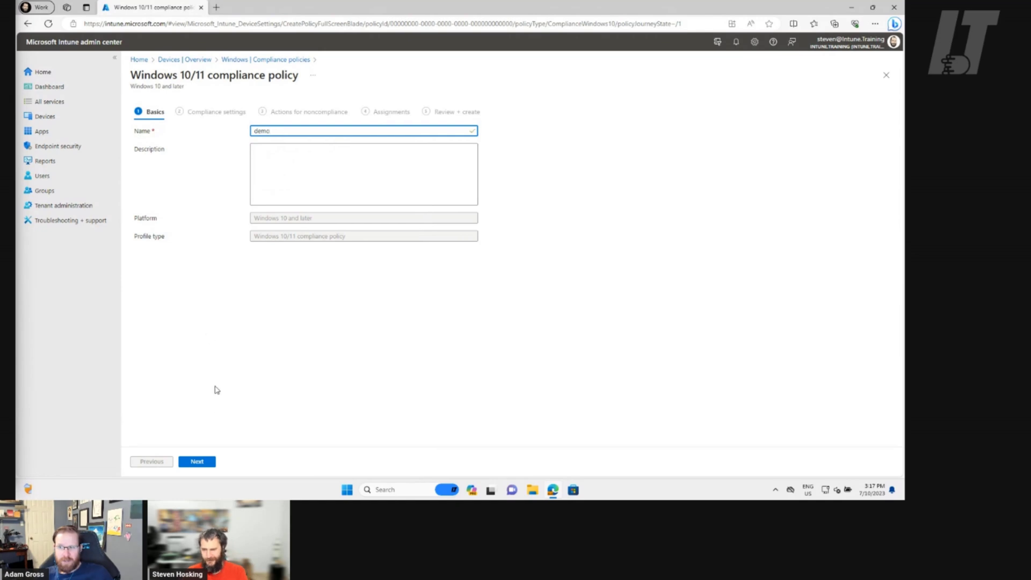
click(197, 462)
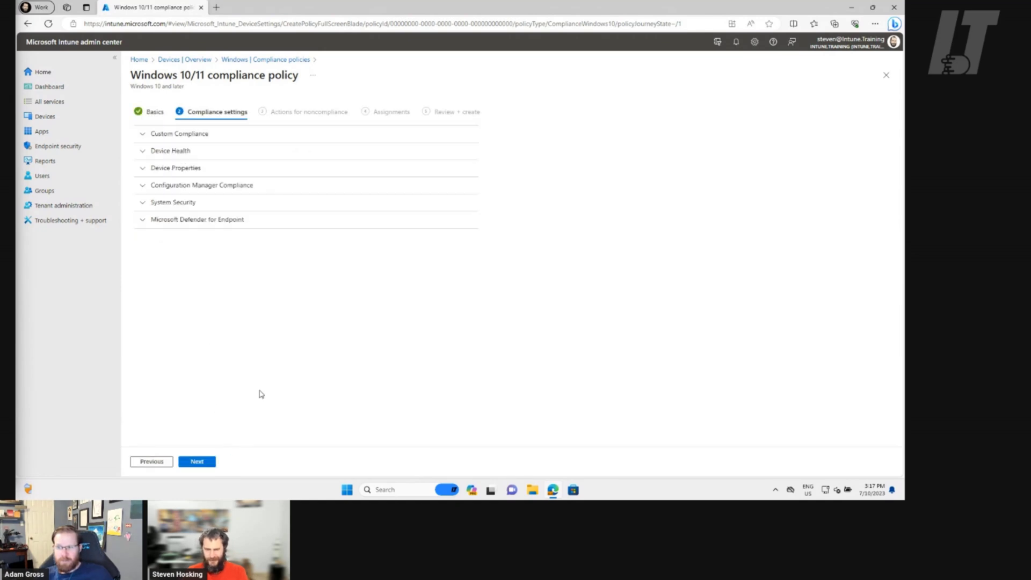
click(201, 140)
click(199, 140)
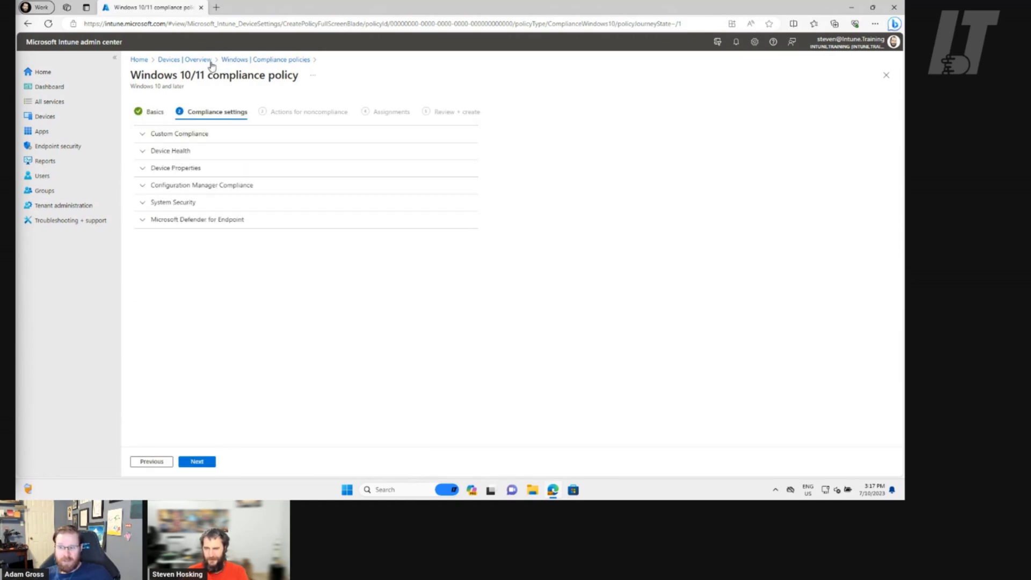
click(186, 61)
Discard the draft policy and open the Compliant EewBunToo device from Linux devices
click(507, 72)
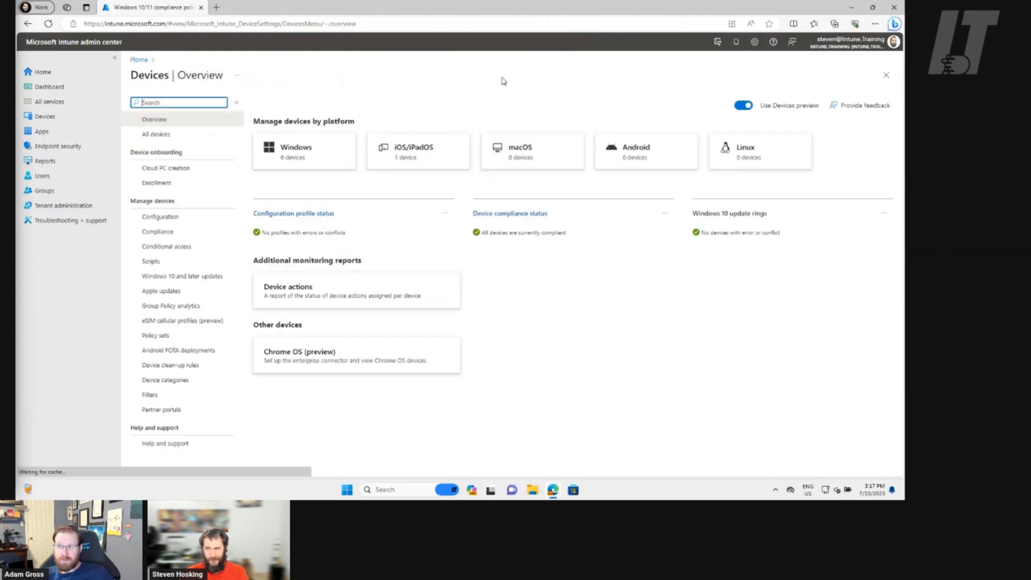
click(754, 157)
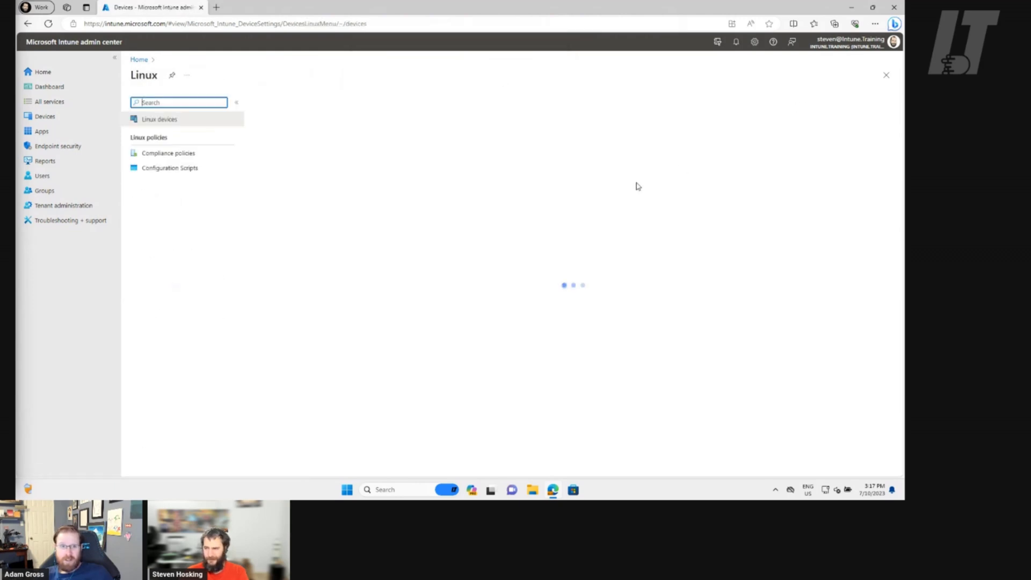
click(188, 153)
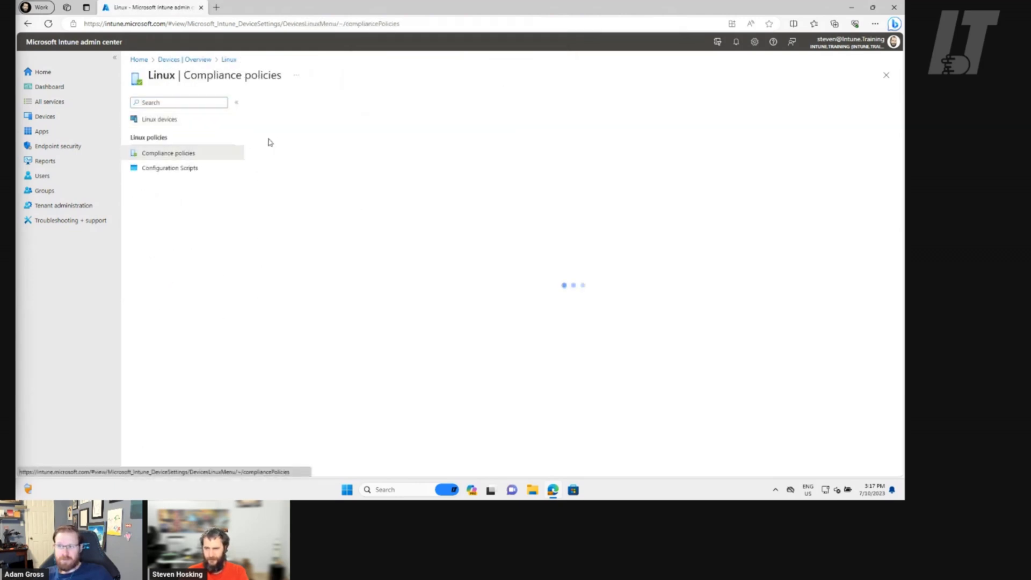
click(168, 122)
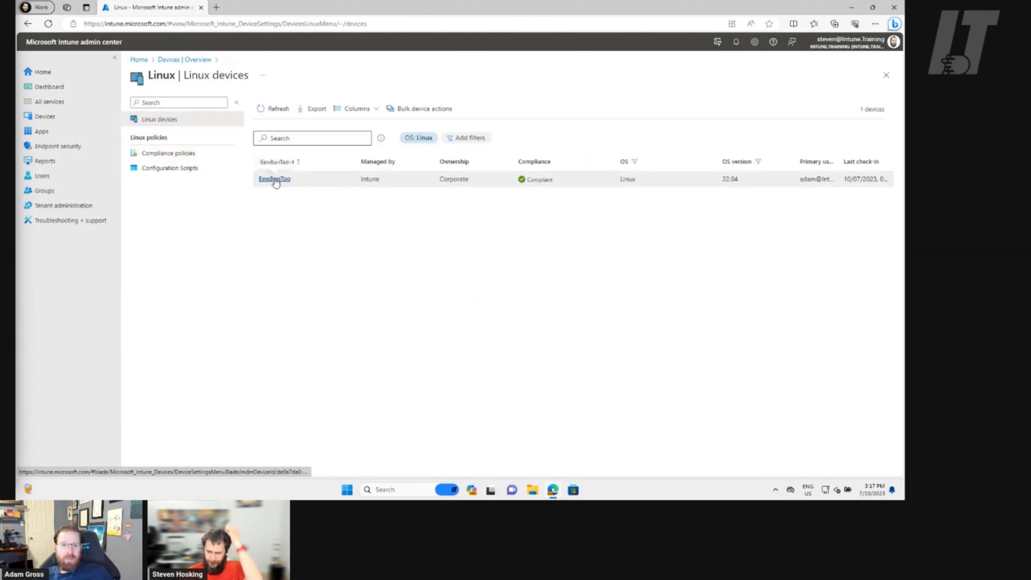
click(275, 180)
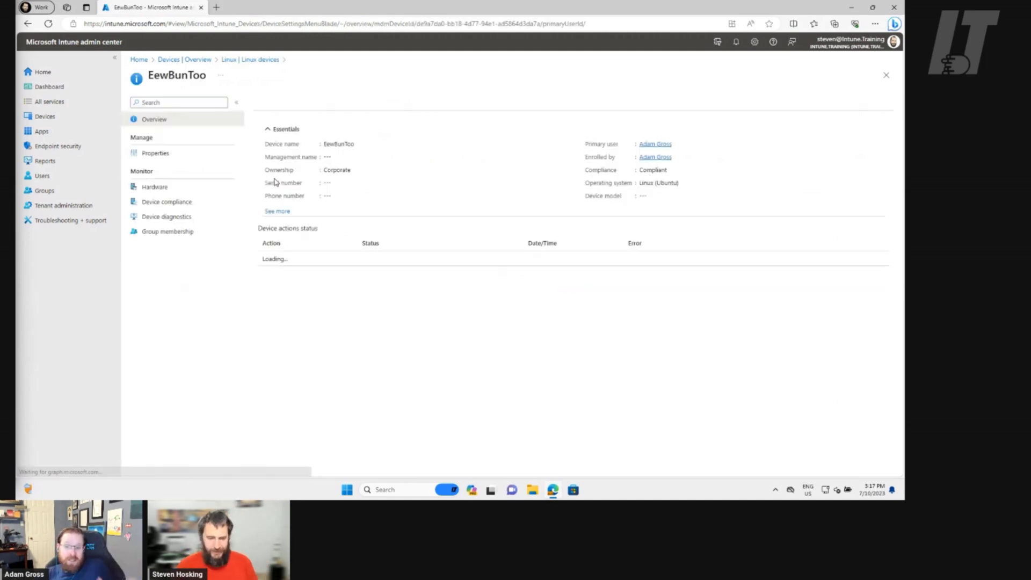
Check EewBunToo's Properties, then its Hardware page showing Linux version 22.04 and Compliant status
click(157, 153)
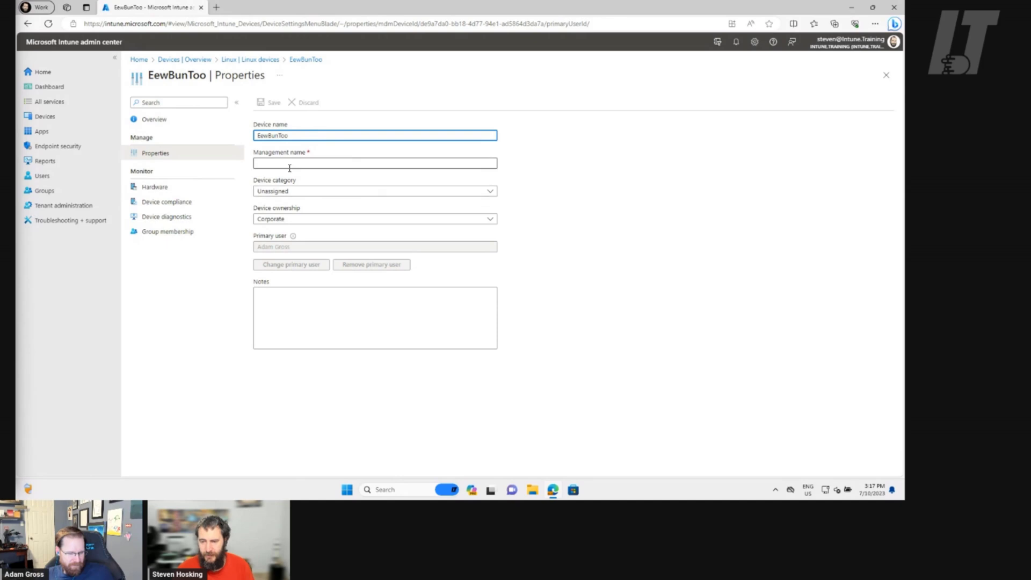
click(155, 188)
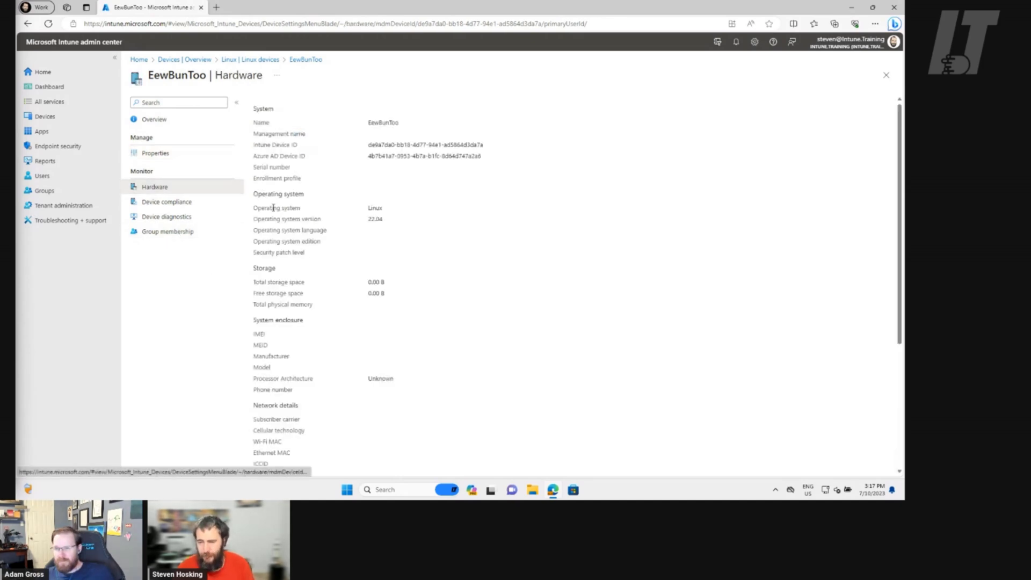
scroll(306, 128, down, 3)
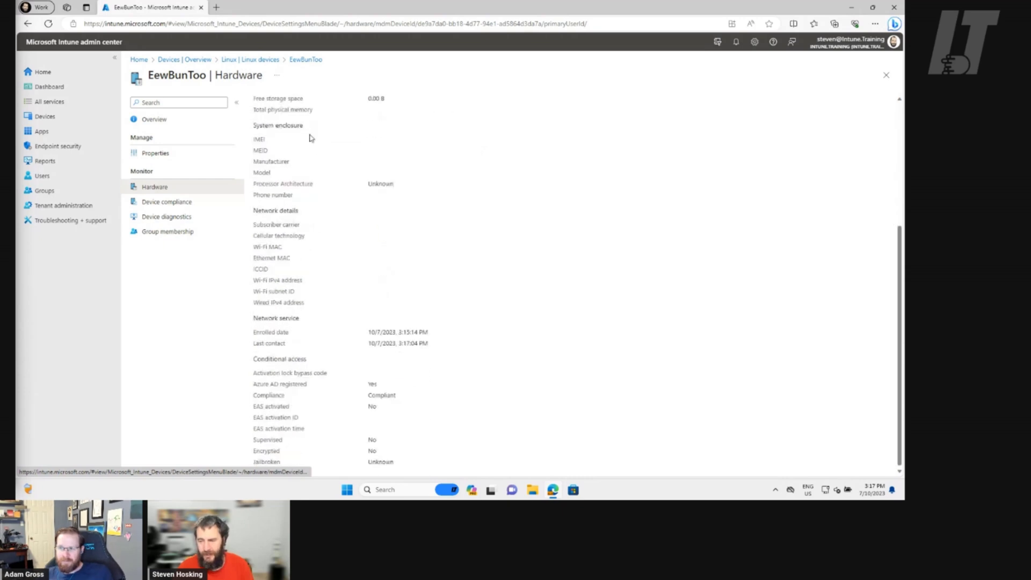
scroll(317, 237, up, 3)
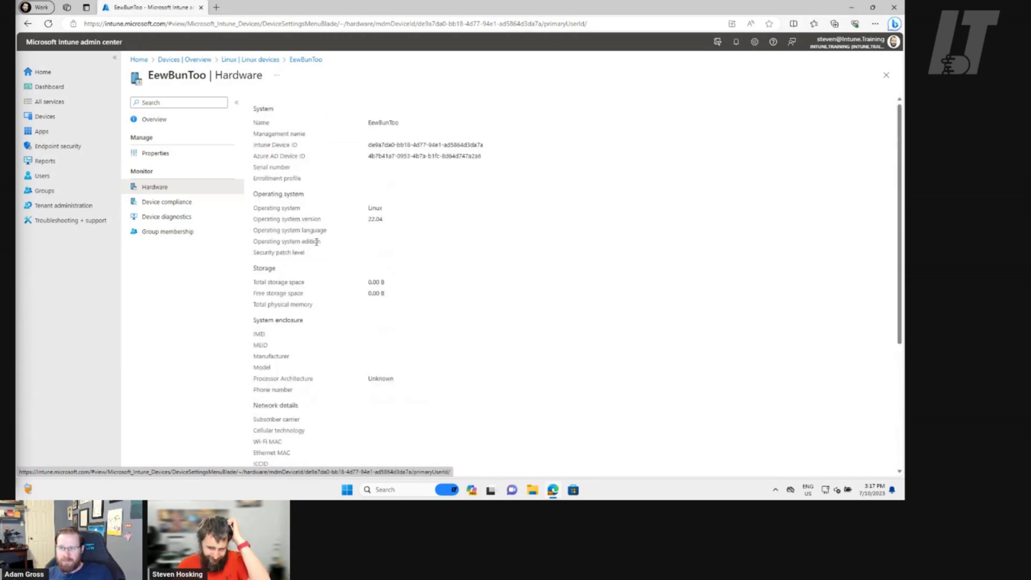
Check EewBunToo's Device compliance, Device diagnostics and Group membership pages, then return to Devices overview
click(177, 203)
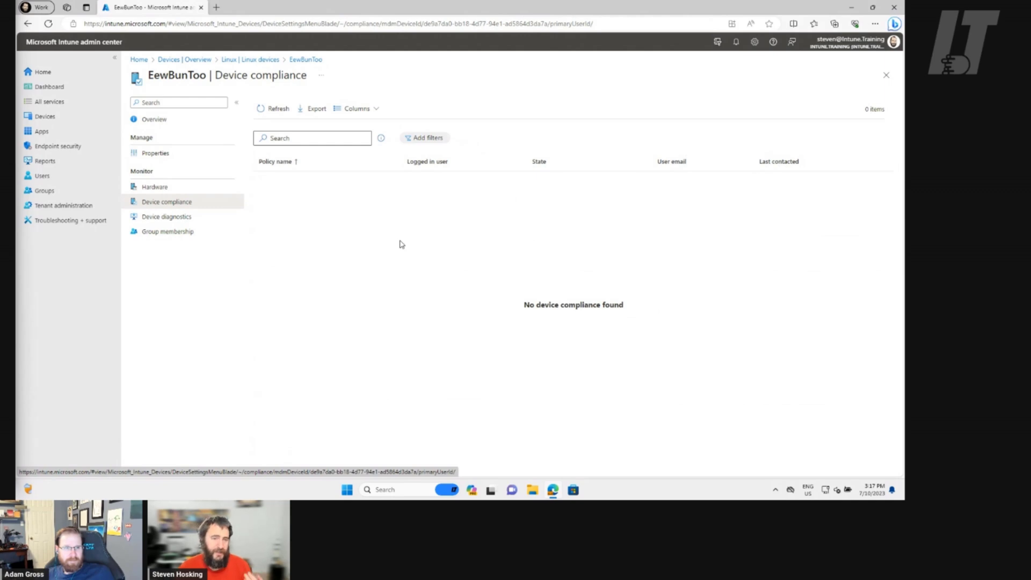
click(196, 219)
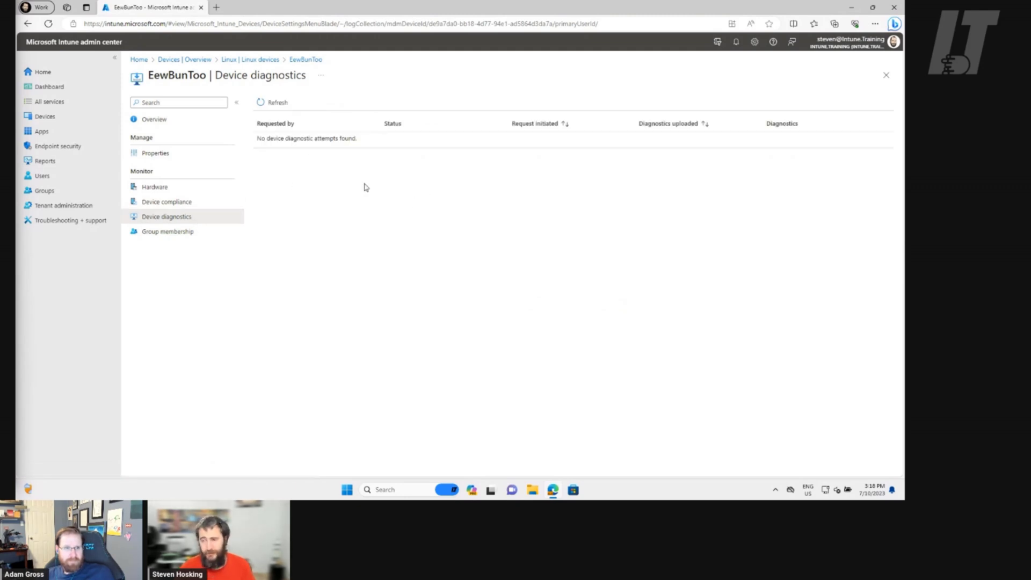
click(144, 233)
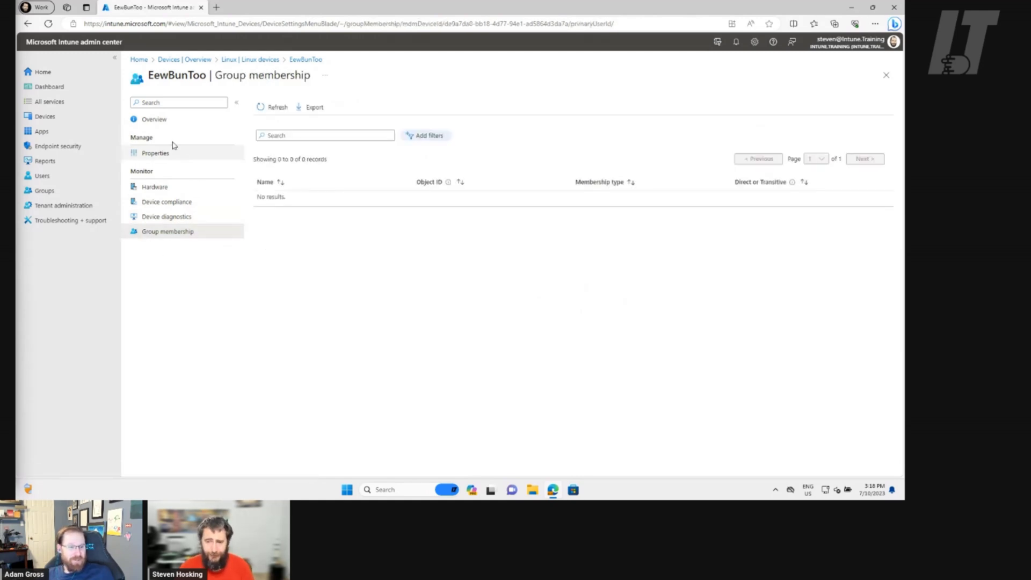
click(166, 122)
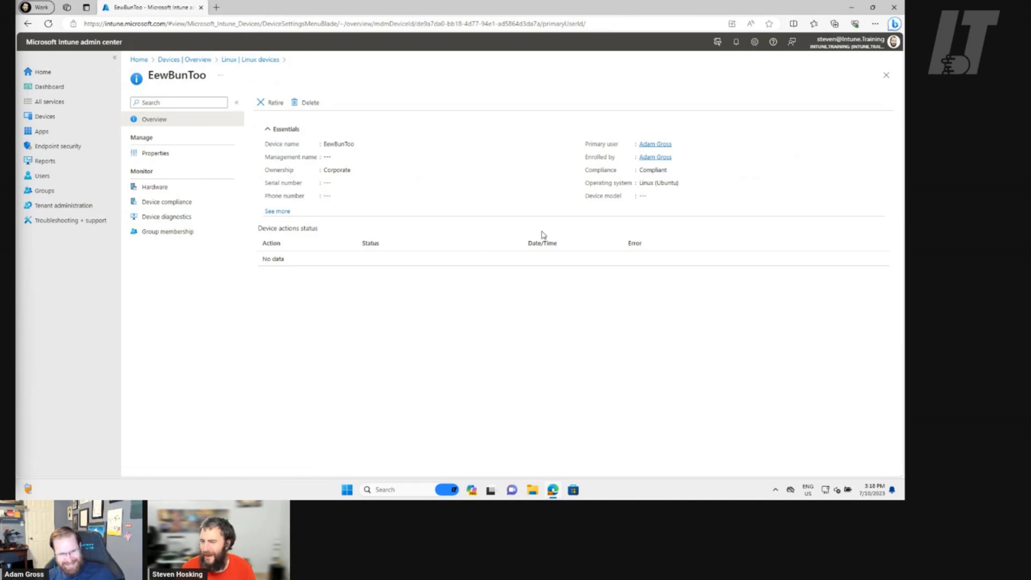
click(203, 63)
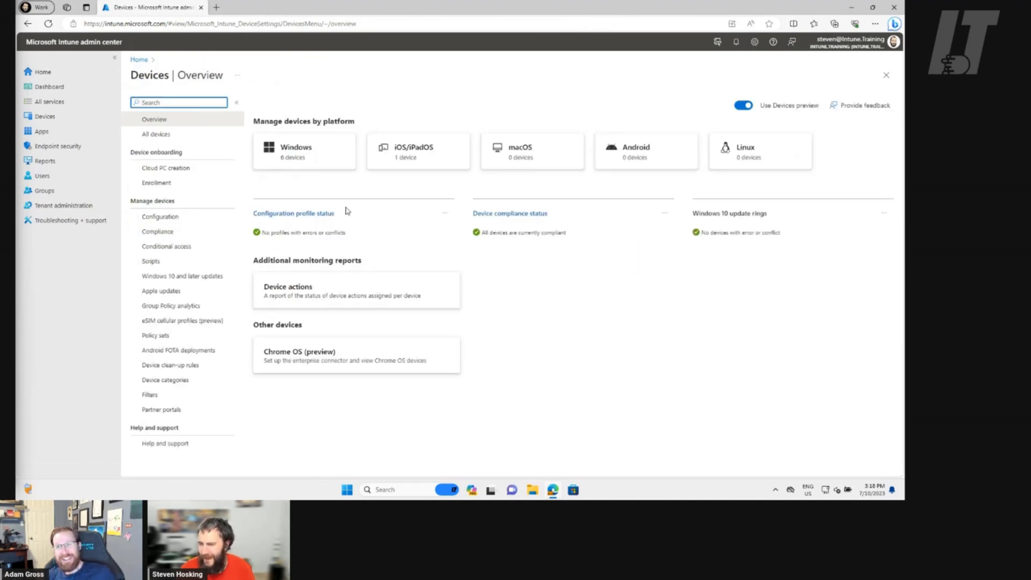
Open the empty Linux compliance policies list, cancel a new policy draft, and go to Home
click(750, 168)
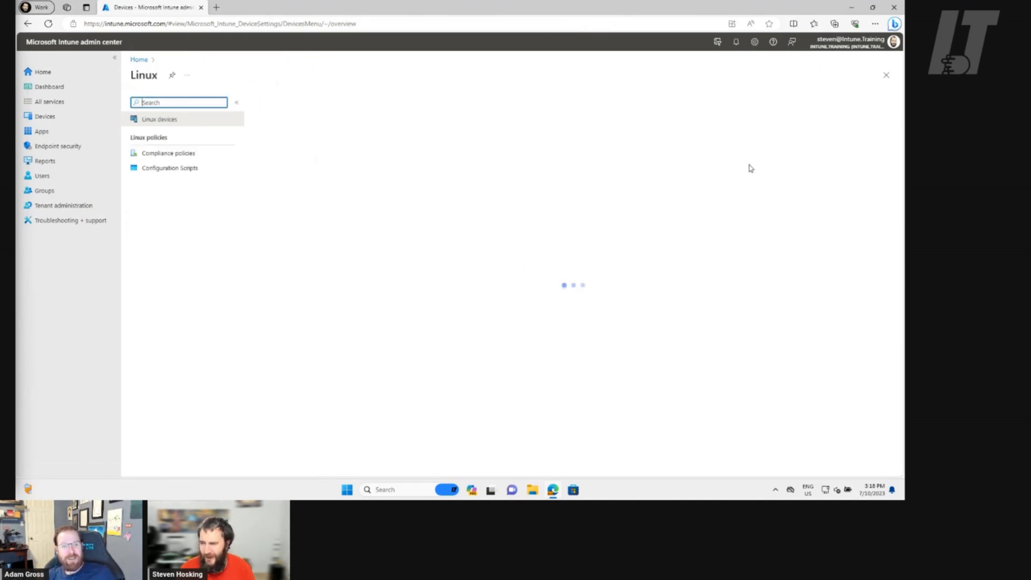
click(210, 155)
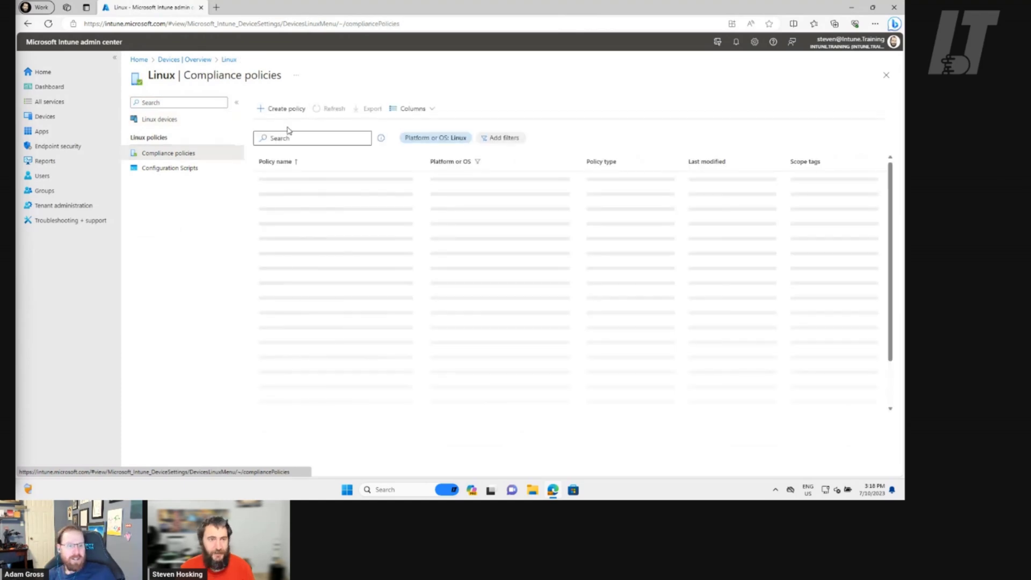
click(271, 116)
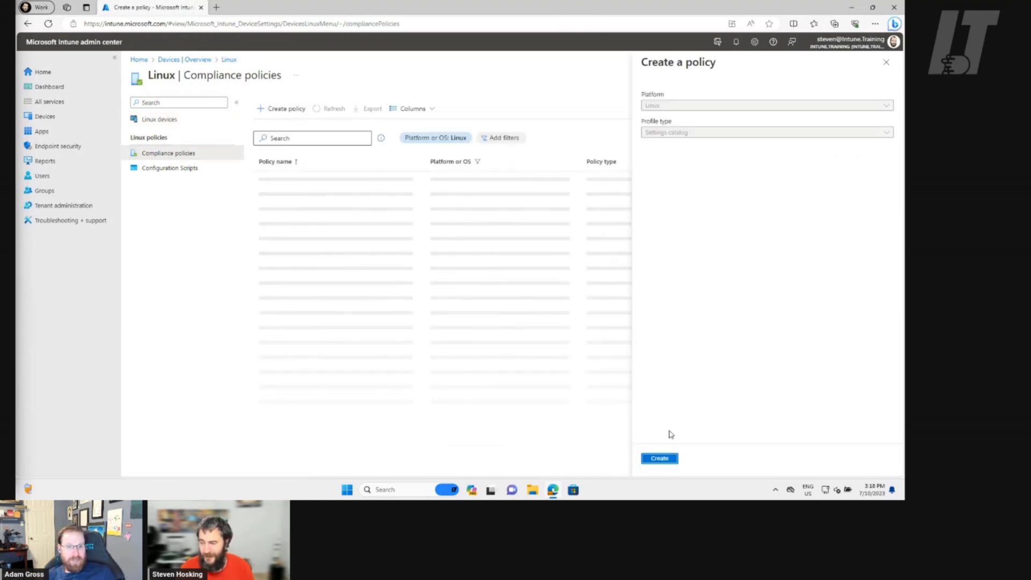
click(894, 65)
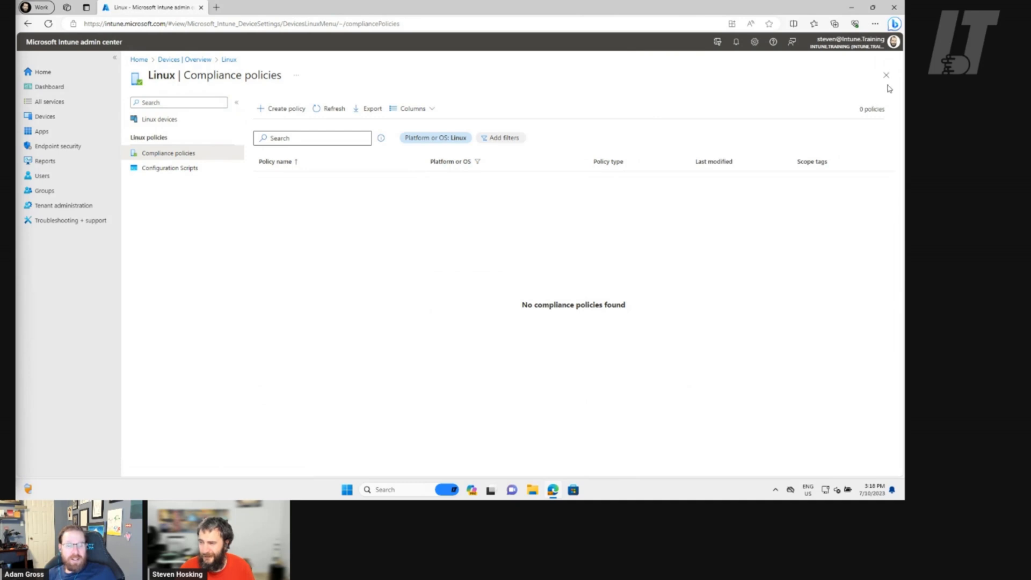
click(40, 73)
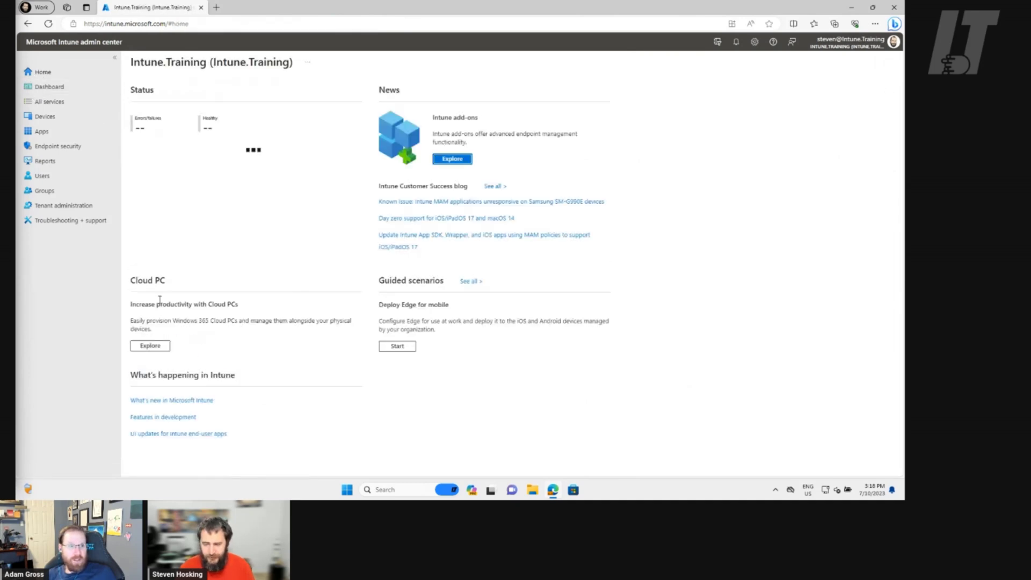